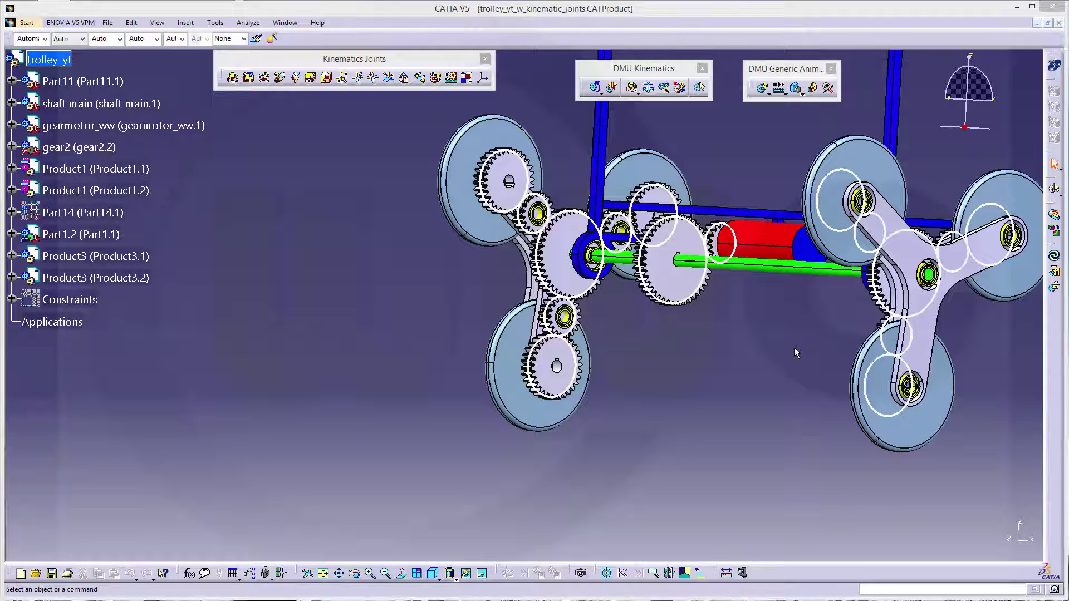
Orbit and zoom the view to see the whole trolley, then the gears and shaft from other angles
{"action": "middle_click_drag", "start_coordinate": [795, 352], "coordinate": [658, 489]}
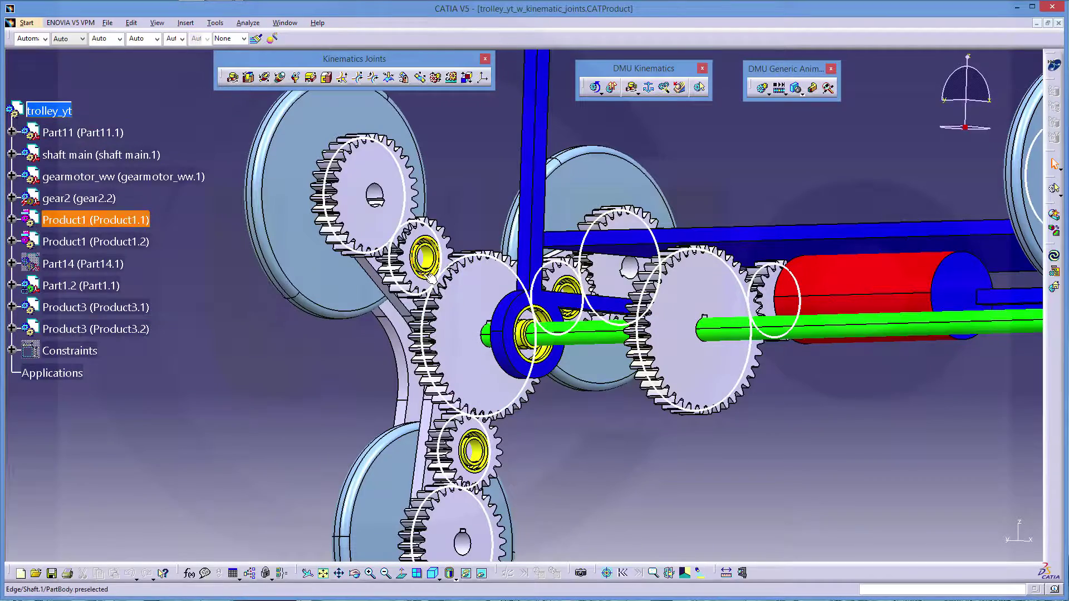
{"action": "middle_click_drag", "start_coordinate": [438, 287], "coordinate": [350, 411]}
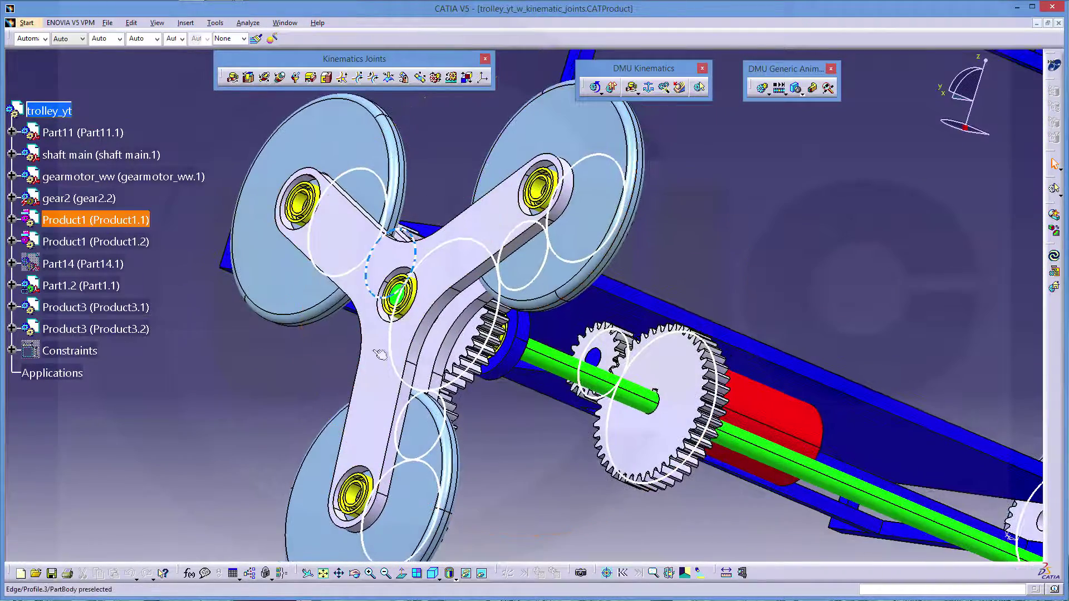
{"action": "middle_click_drag", "start_coordinate": [718, 376], "coordinate": [662, 468]}
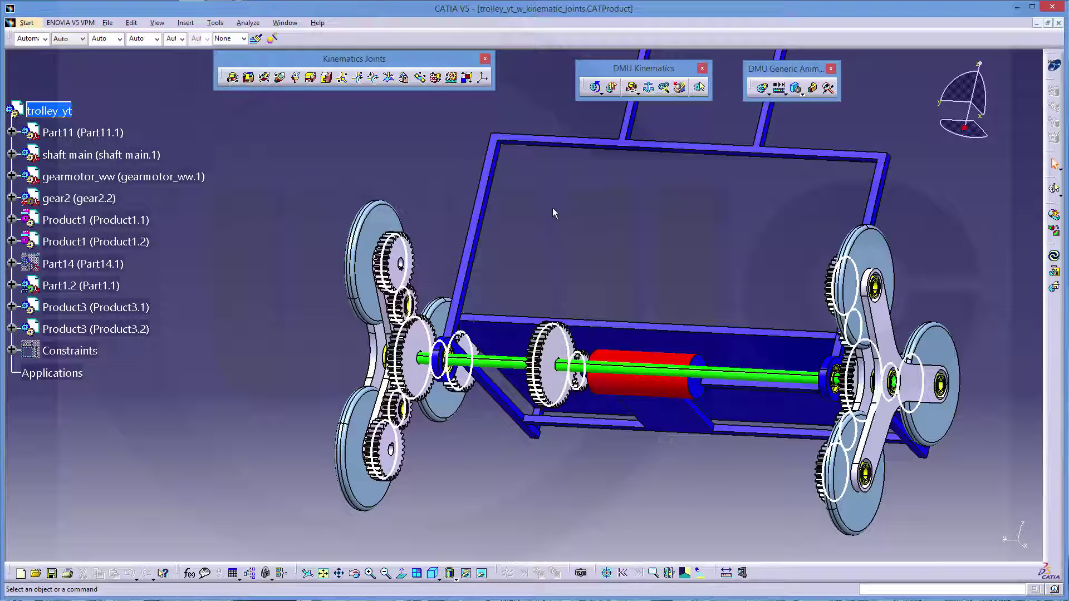
Open Assembly Constraints Conversion for the trolley and cancel it without creating a mechanism
{"action": "left_click", "coordinate": [665, 88]}
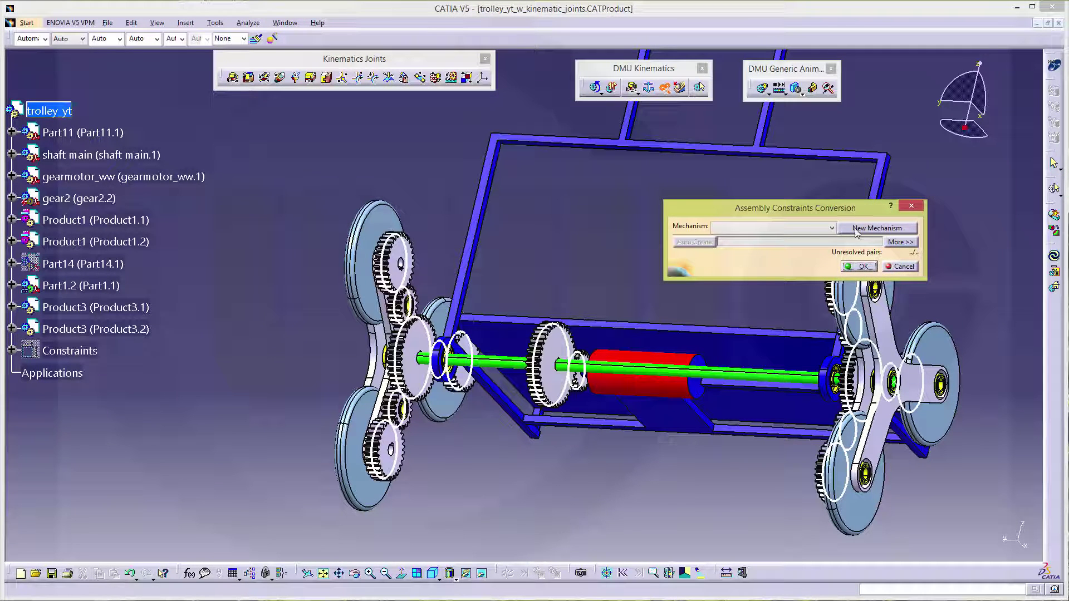
{"action": "left_click", "coordinate": [910, 269]}
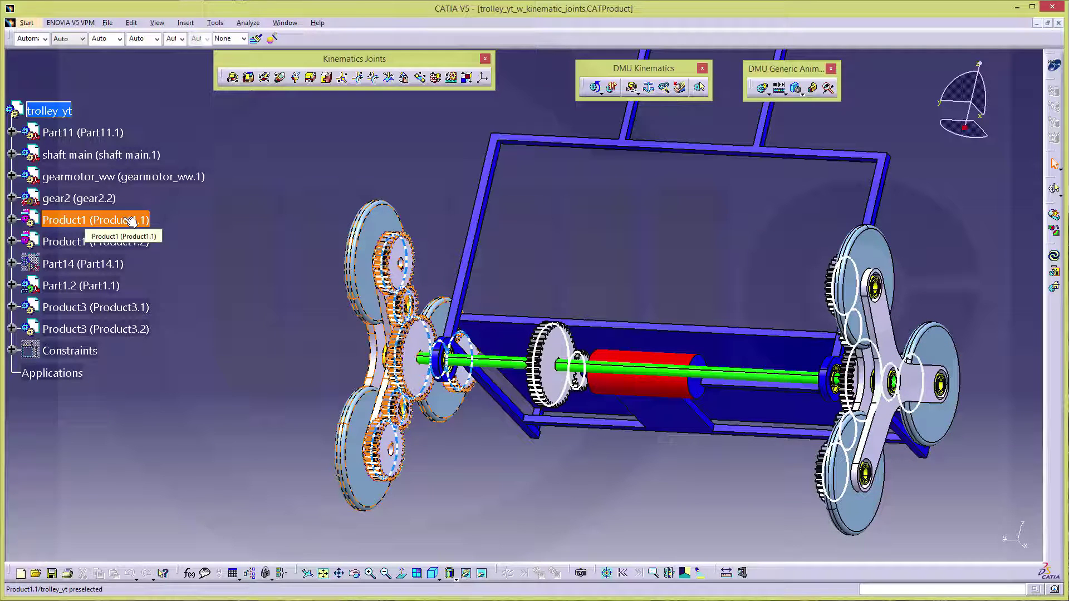
Open the Product1.1 sub-assembly in its own window and centre the model in view
{"action": "right_click", "coordinate": [130, 221]}
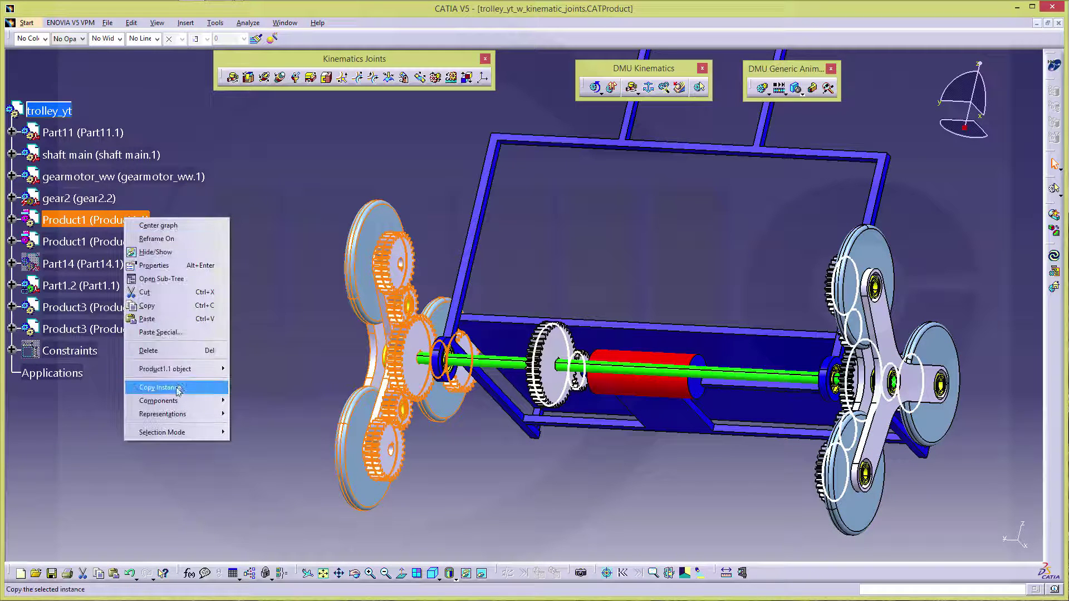
{"action": "mouse_move", "coordinate": [167, 369]}
{"action": "left_click", "coordinate": [274, 383]}
{"action": "middle_click_drag", "start_coordinate": [484, 327], "coordinate": [425, 303]}
{"action": "middle_click_drag", "start_coordinate": [573, 249], "coordinate": [535, 245]}
{"action": "scroll", "coordinate": [193, 356], "scroll_direction": "down", "scroll_amount": 3}
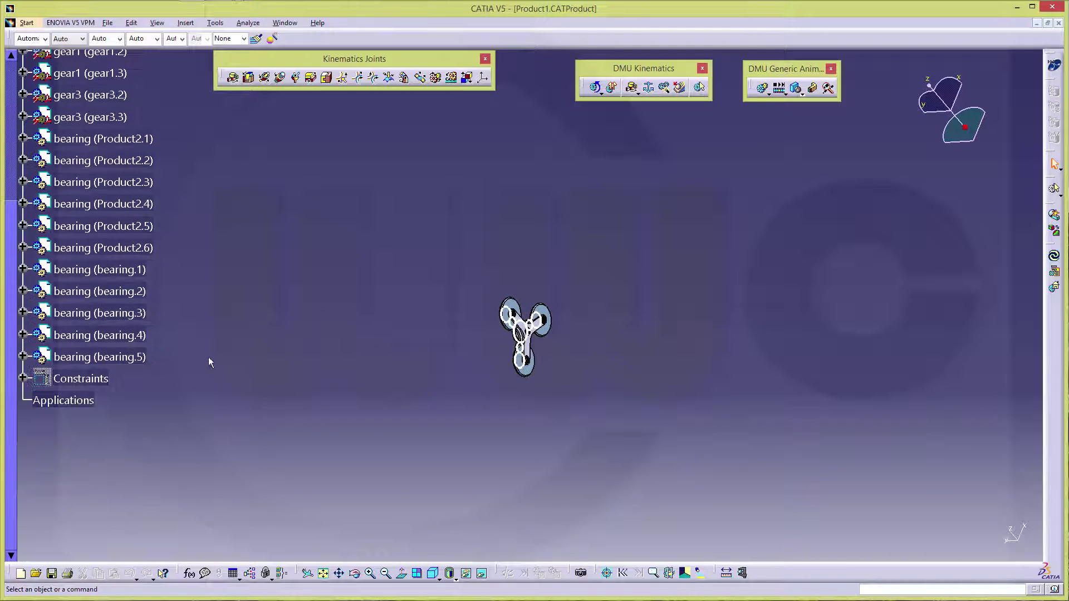
{"action": "middle_click_drag", "start_coordinate": [406, 232], "coordinate": [425, 274]}
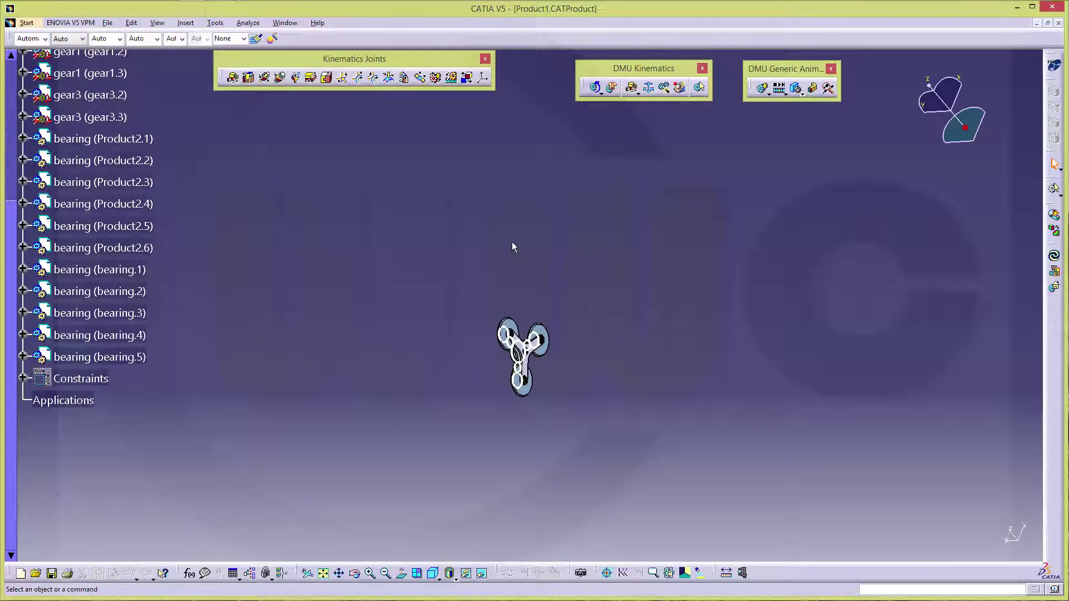
Start constraint conversion for Product1 with a new mechanism named Mechanism.1
{"action": "left_click", "coordinate": [664, 89]}
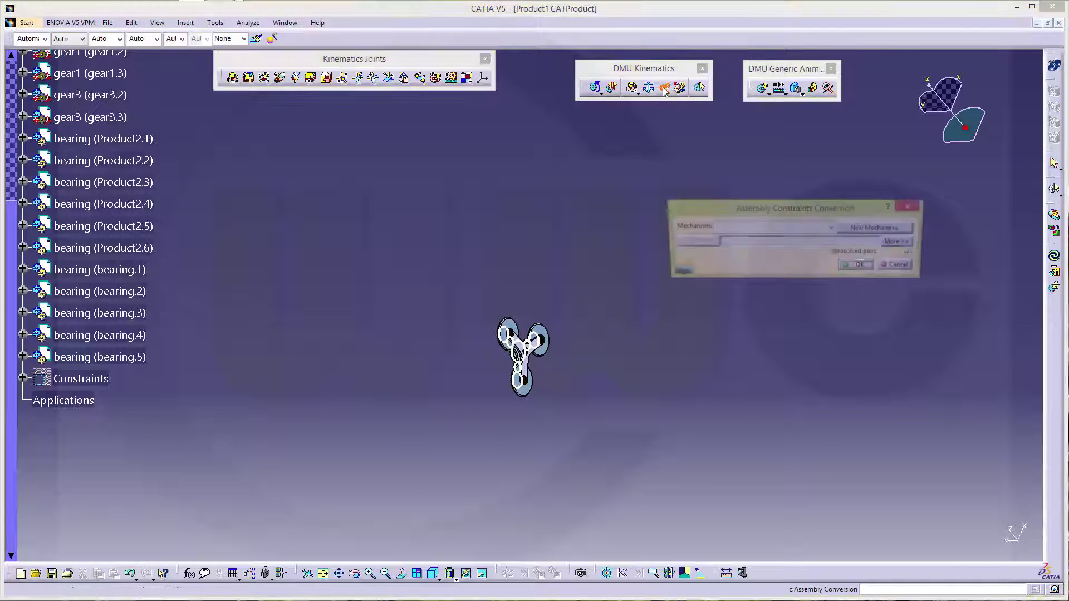
{"action": "left_click", "coordinate": [870, 228]}
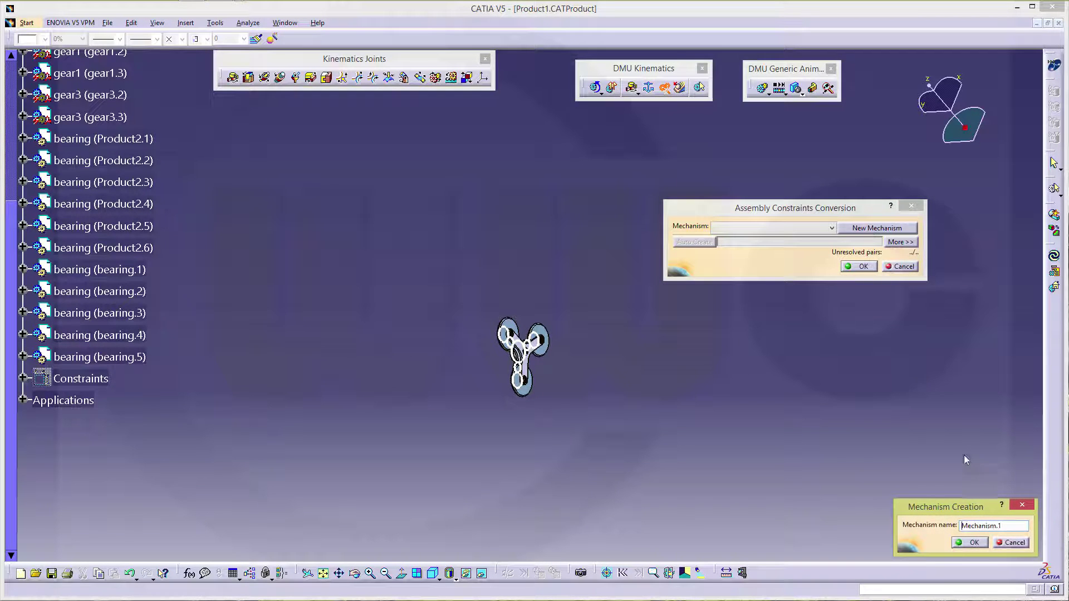
{"action": "left_click", "coordinate": [970, 543]}
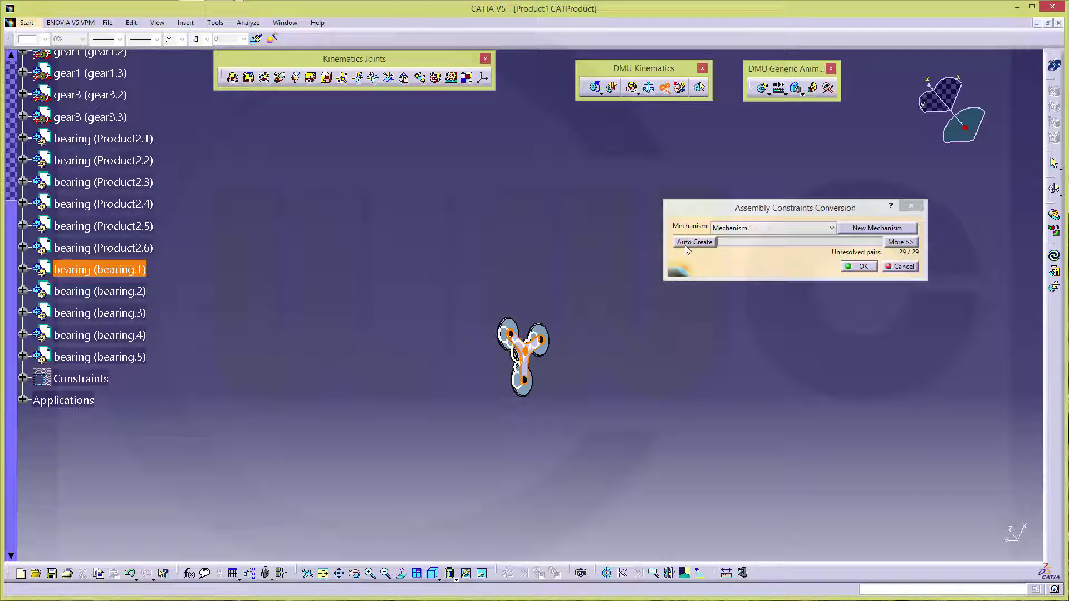
Review the constraint pairs, leaving the command as None, then auto-create joints from all 29 pairs
{"action": "left_click", "coordinate": [901, 242]}
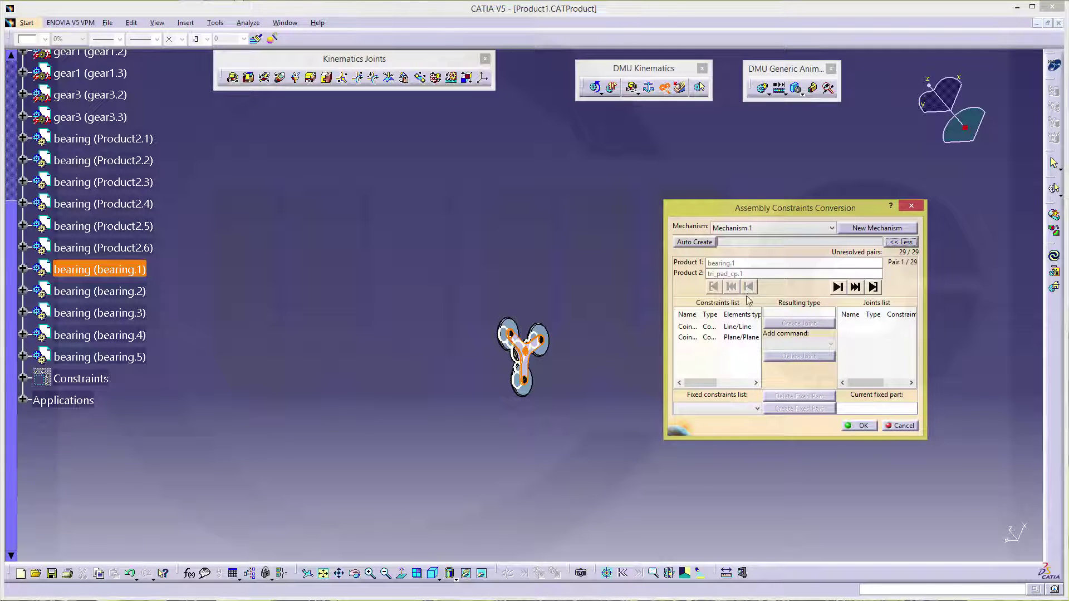
{"action": "left_click", "coordinate": [714, 328]}
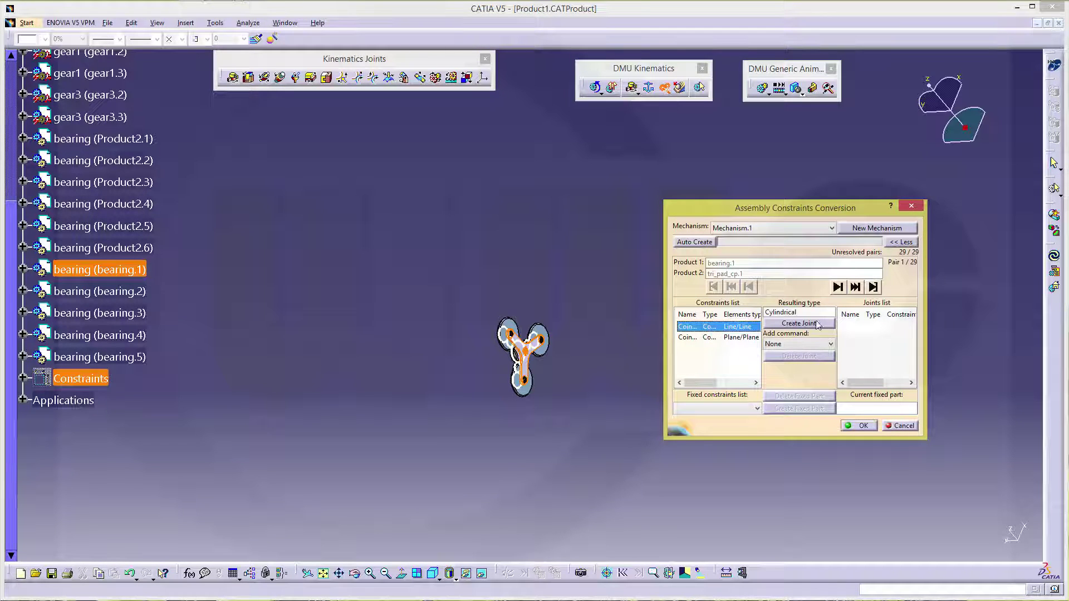
{"action": "left_click", "coordinate": [718, 339]}
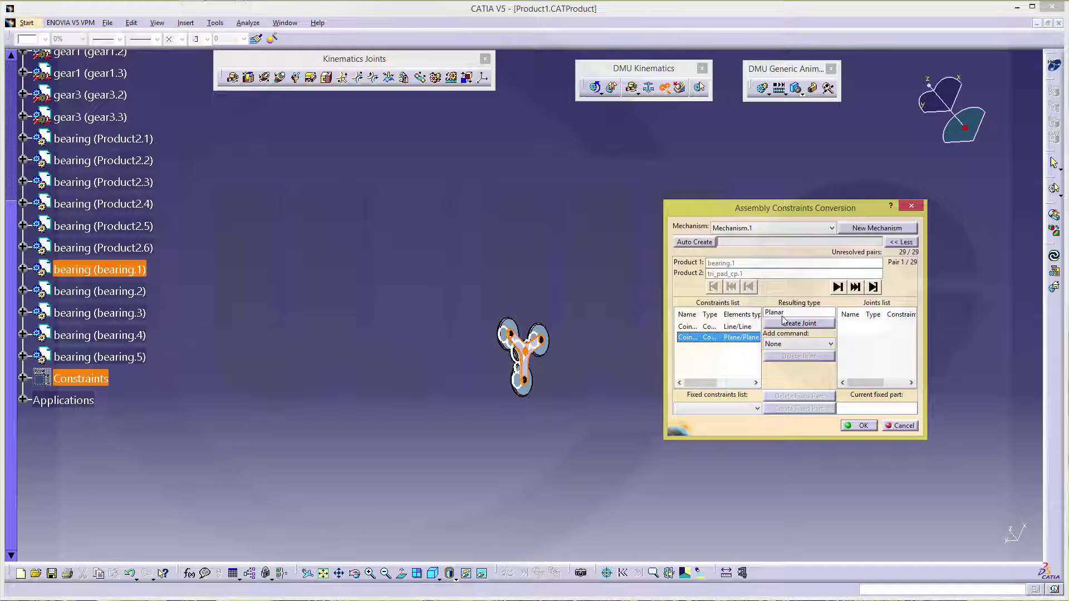
{"action": "left_click", "coordinate": [828, 345]}
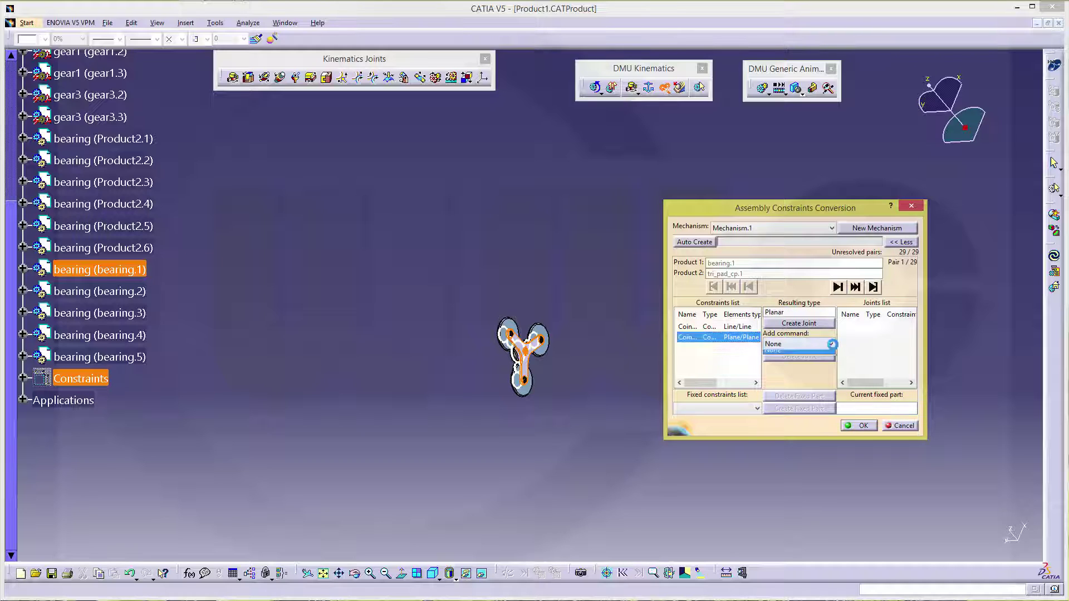
{"action": "left_click", "coordinate": [733, 333]}
{"action": "left_click", "coordinate": [732, 361]}
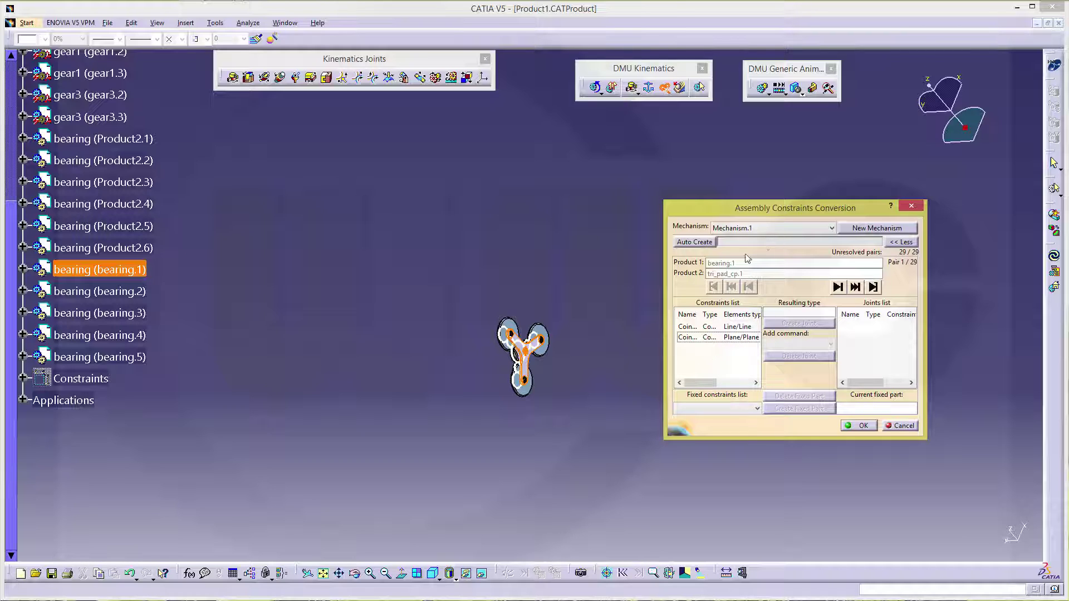
{"action": "left_click", "coordinate": [685, 246]}
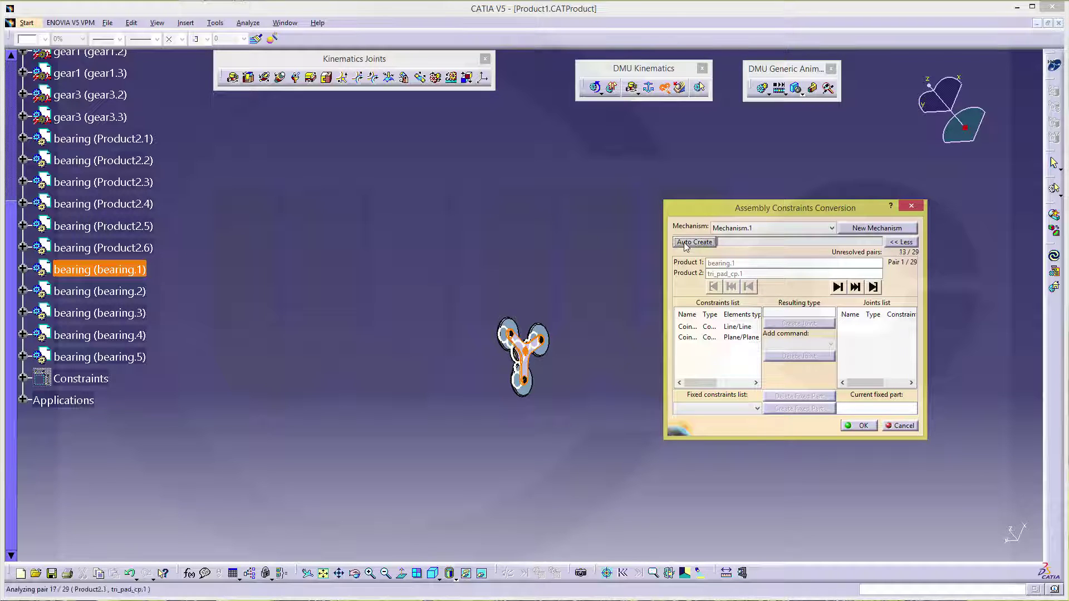
{"action": "left_click", "coordinate": [863, 425]}
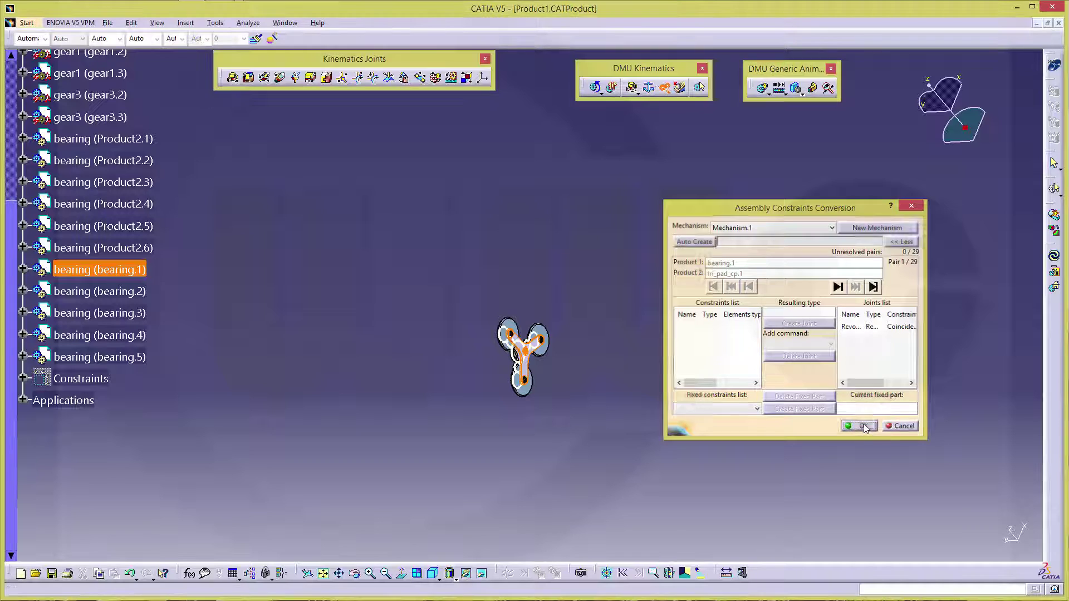
Expand Applications > Mechanisms > Mechanism.1 and scroll through its list of joints
{"action": "left_click", "coordinate": [25, 401]}
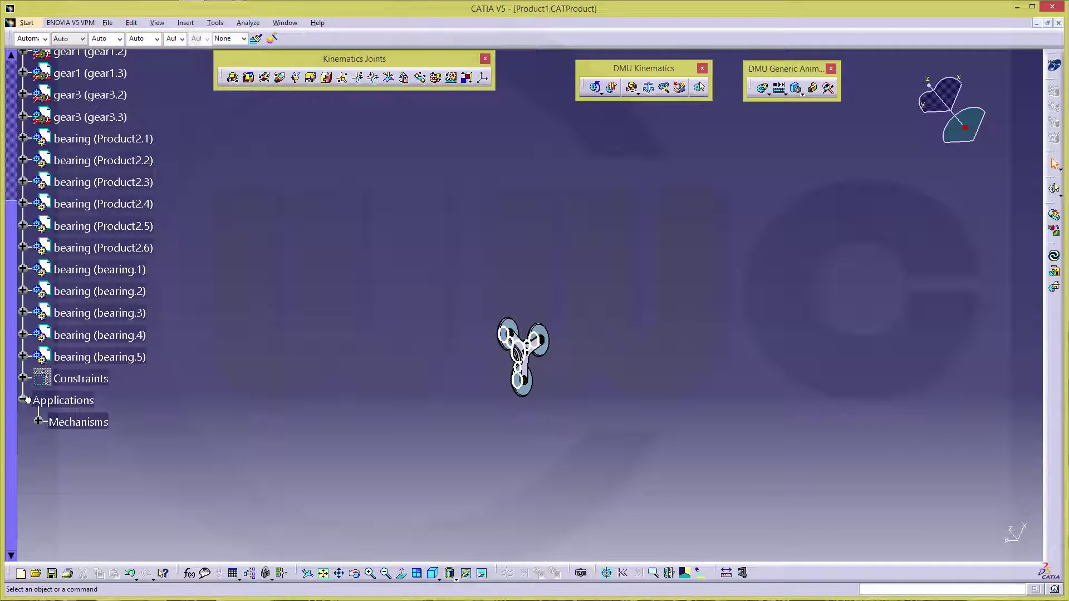
{"action": "left_click", "coordinate": [39, 421]}
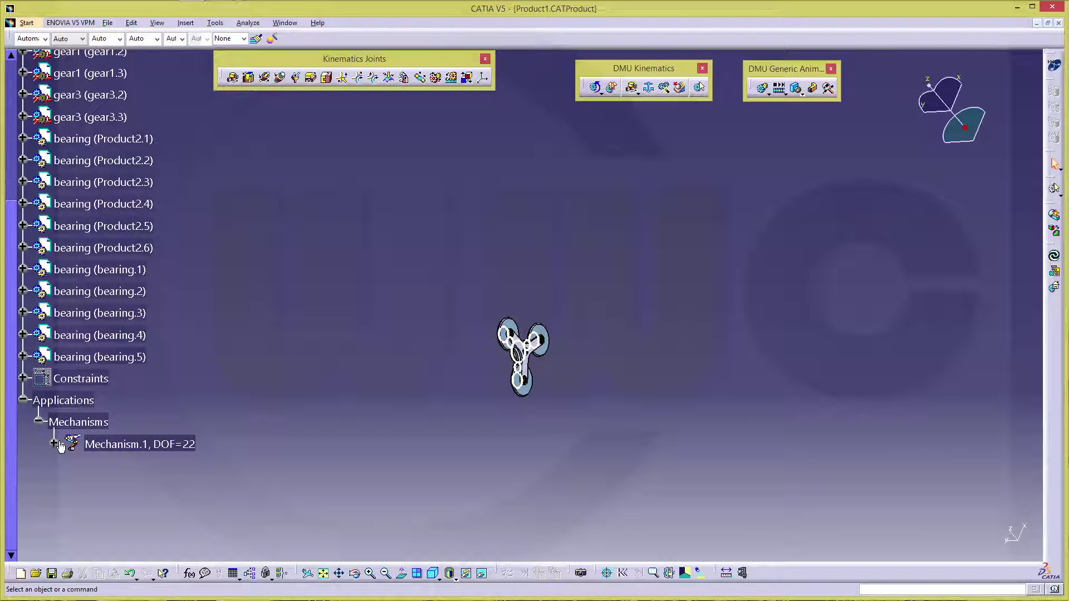
{"action": "left_click", "coordinate": [53, 444]}
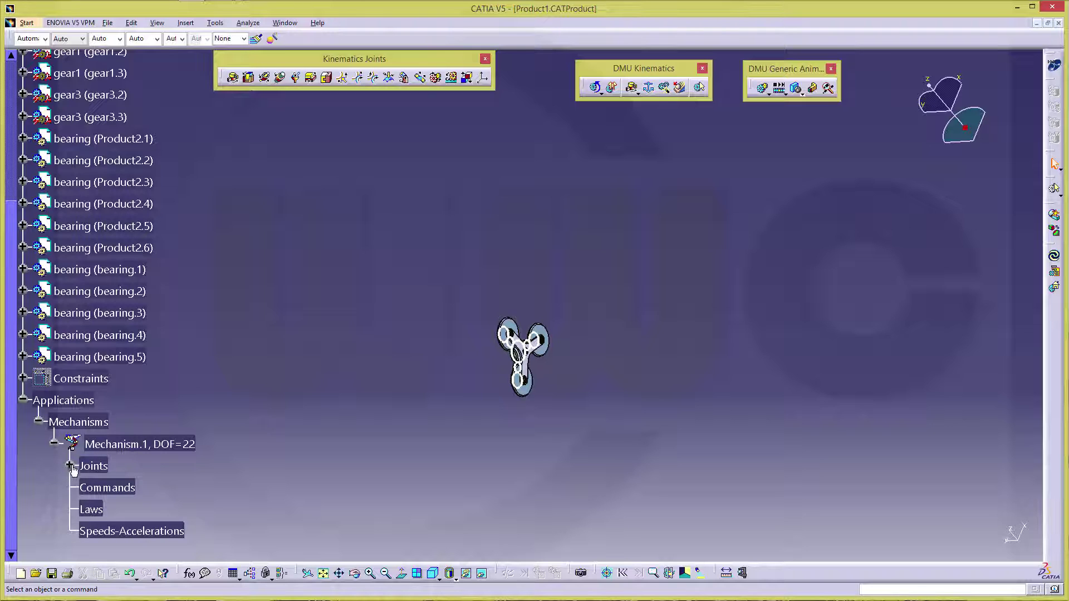
{"action": "left_click", "coordinate": [70, 465]}
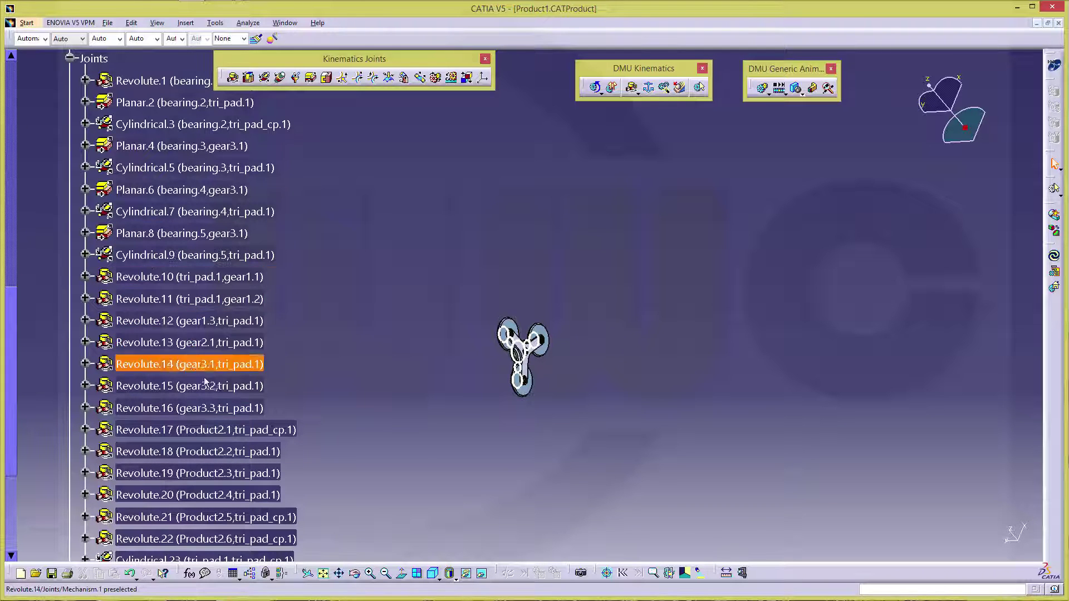
{"action": "scroll", "coordinate": [206, 373], "scroll_direction": "down", "scroll_amount": 3}
{"action": "scroll", "coordinate": [167, 423], "scroll_direction": "up", "scroll_amount": 3}
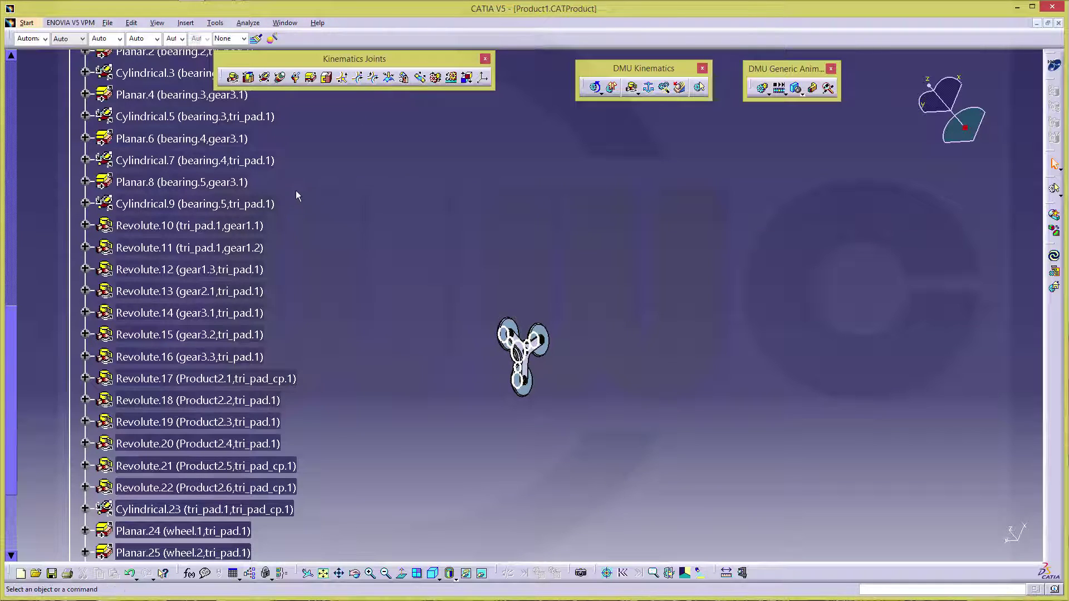
{"action": "scroll", "coordinate": [276, 219], "scroll_direction": "up", "scroll_amount": 2}
{"action": "scroll", "coordinate": [256, 219], "scroll_direction": "down", "scroll_amount": 2}
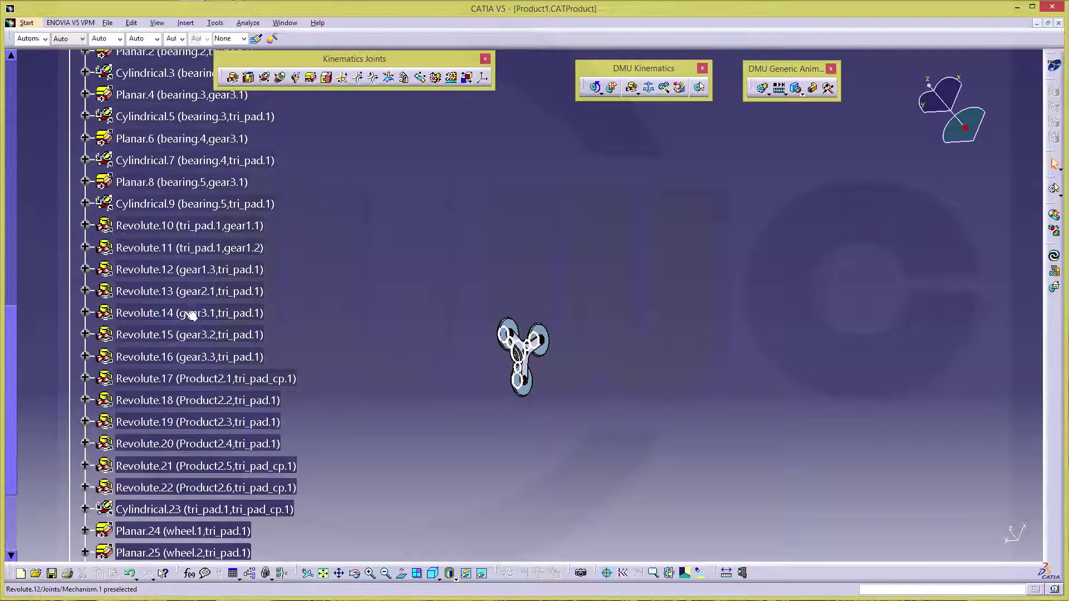
{"action": "scroll", "coordinate": [181, 330], "scroll_direction": "down", "scroll_amount": 1}
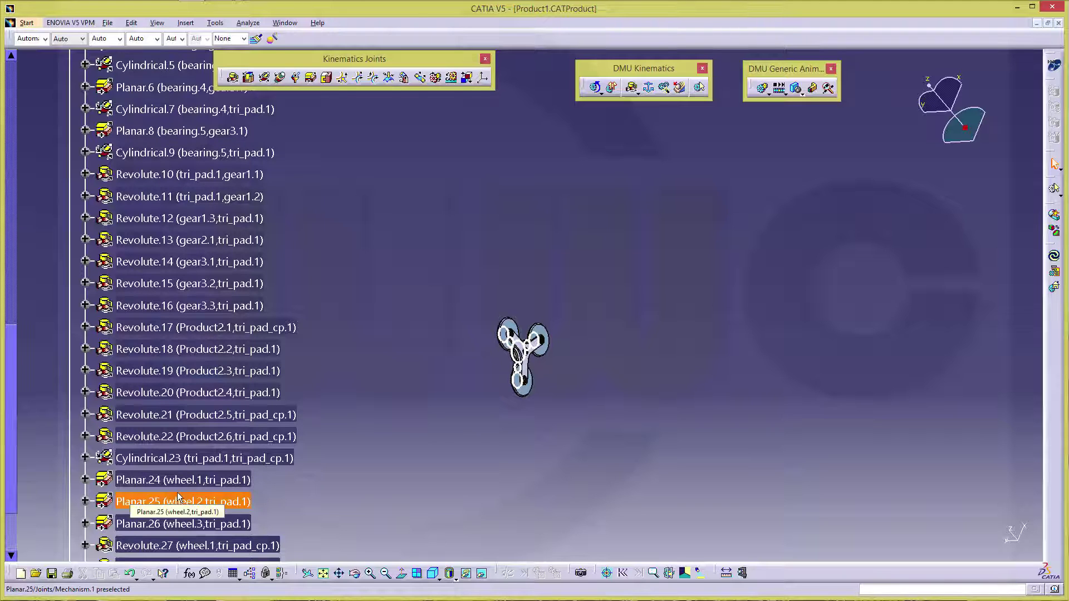
{"action": "scroll", "coordinate": [179, 497], "scroll_direction": "up", "scroll_amount": 3}
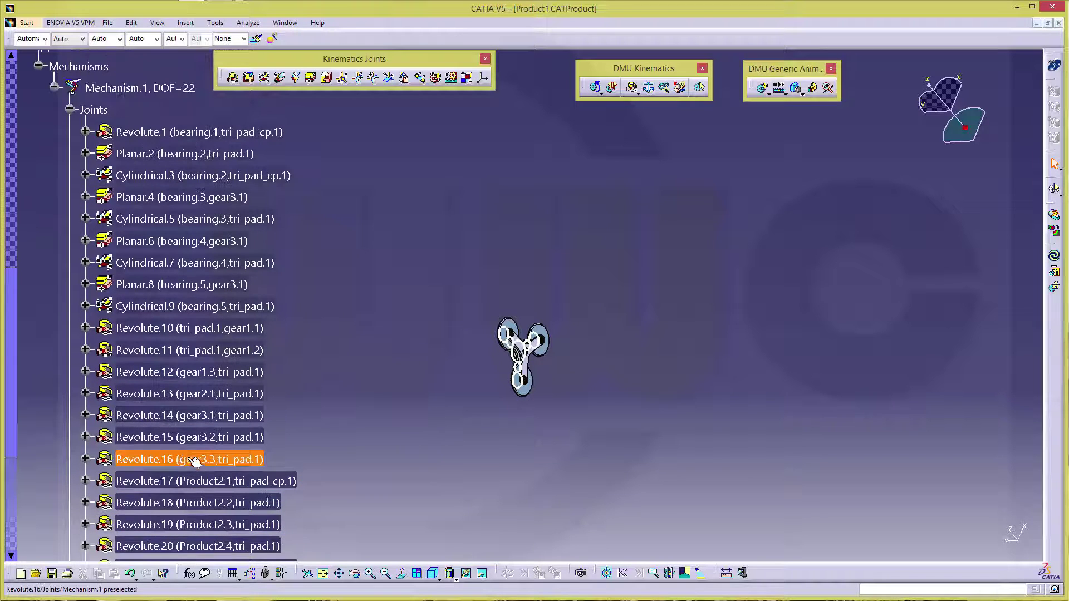
{"action": "scroll", "coordinate": [187, 457], "scroll_direction": "down", "scroll_amount": 2}
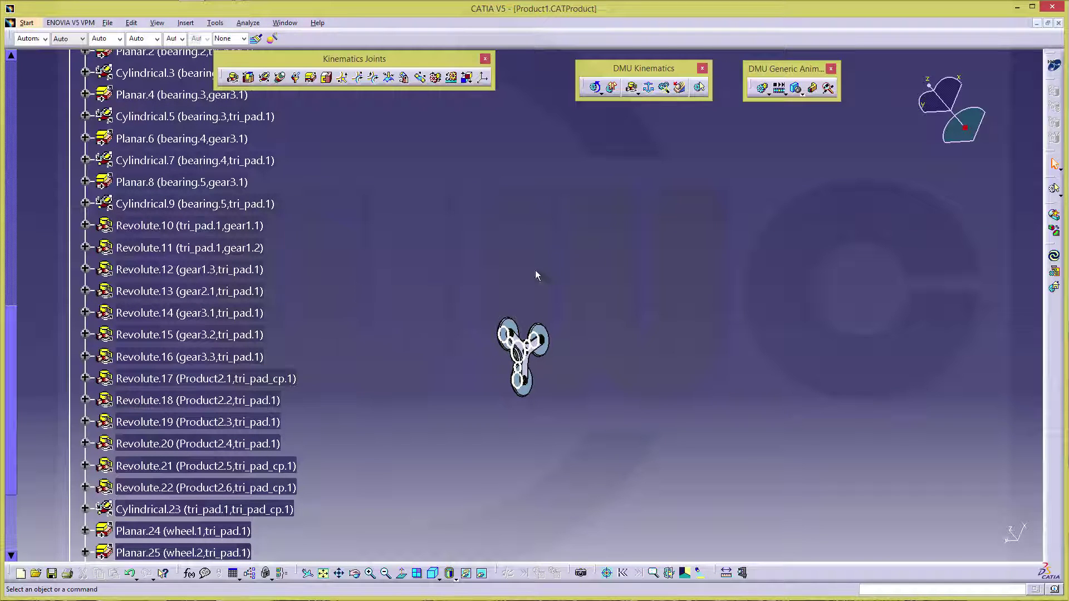
Pan and zoom in on the tri-pad wheel assembly
{"action": "middle_click_drag", "start_coordinate": [640, 351], "coordinate": [648, 256]}
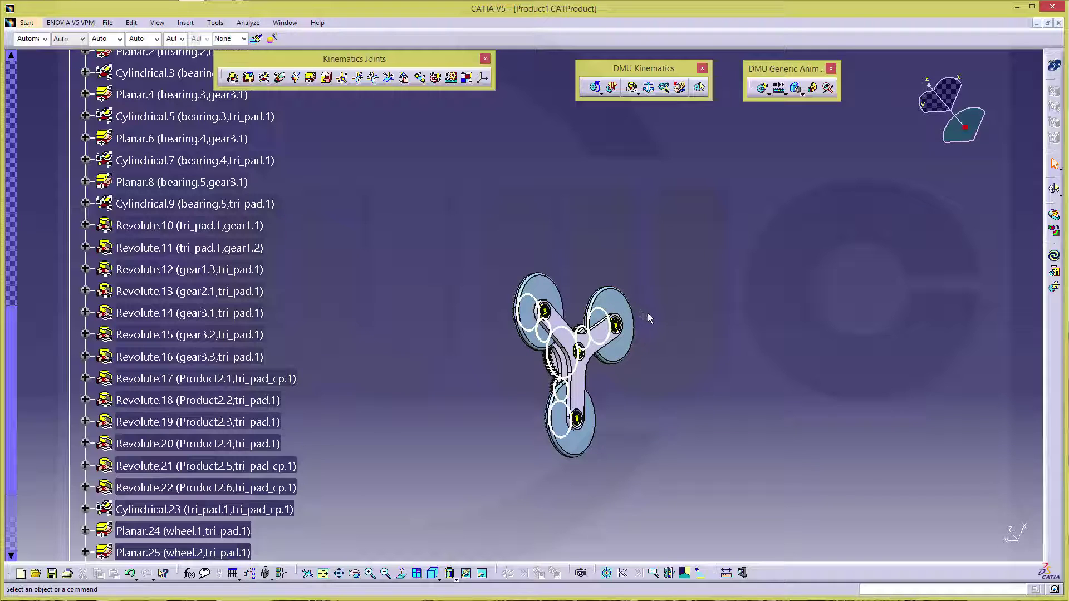
{"action": "middle_click_drag", "start_coordinate": [639, 386], "coordinate": [632, 313], "text": "ctrl"}
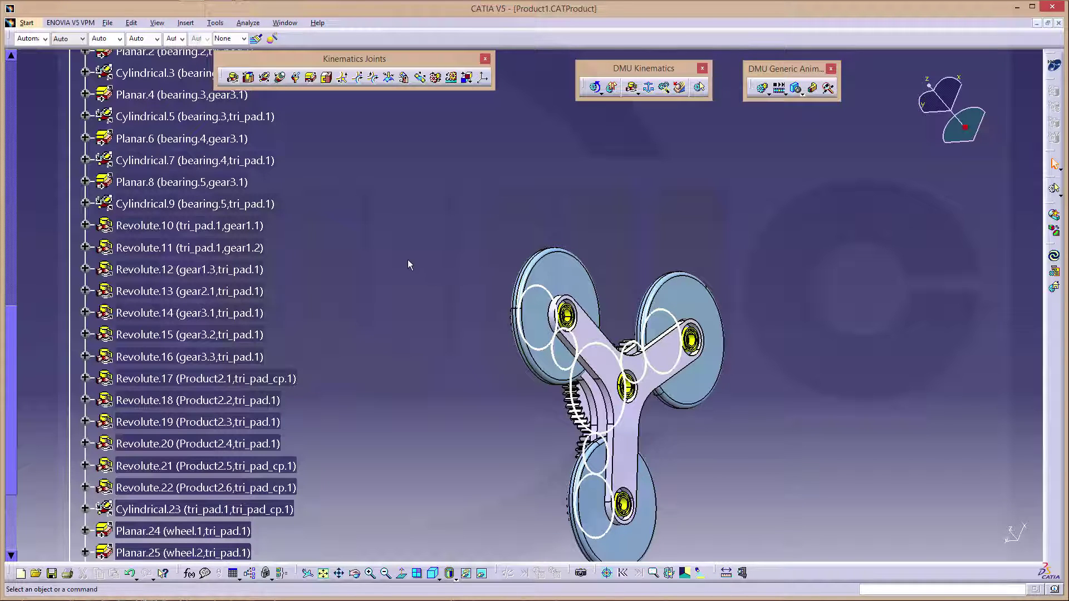
{"action": "scroll", "coordinate": [400, 265], "scroll_direction": "down", "scroll_amount": 2}
{"action": "scroll", "coordinate": [388, 274], "scroll_direction": "up", "scroll_amount": 5}
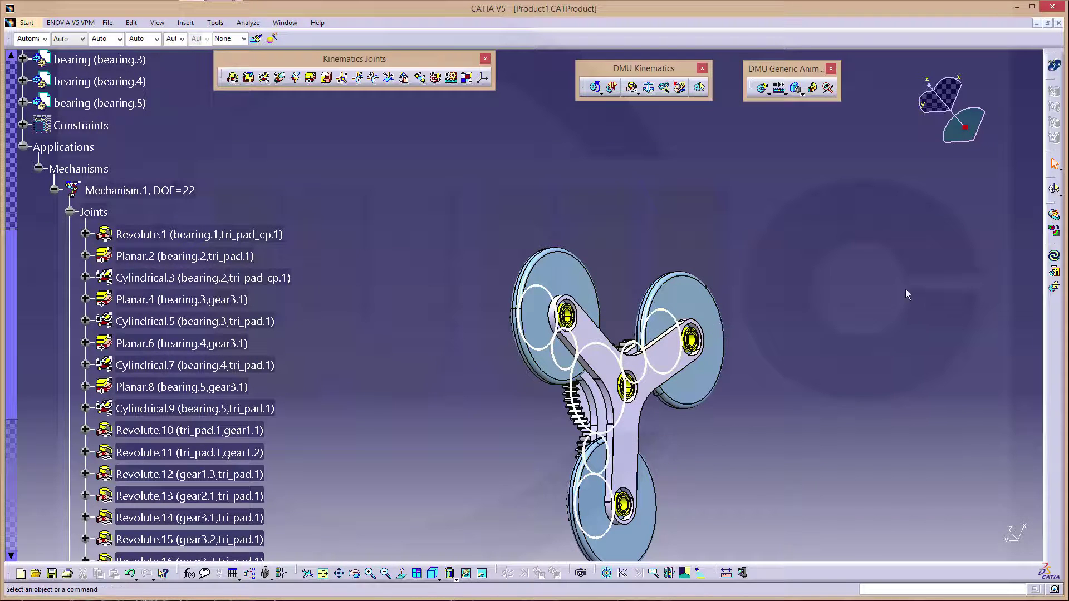
Close the Product1 window without saving and switch to the Assembly Design workbench
{"action": "left_click", "coordinate": [1058, 23]}
{"action": "left_click", "coordinate": [562, 330]}
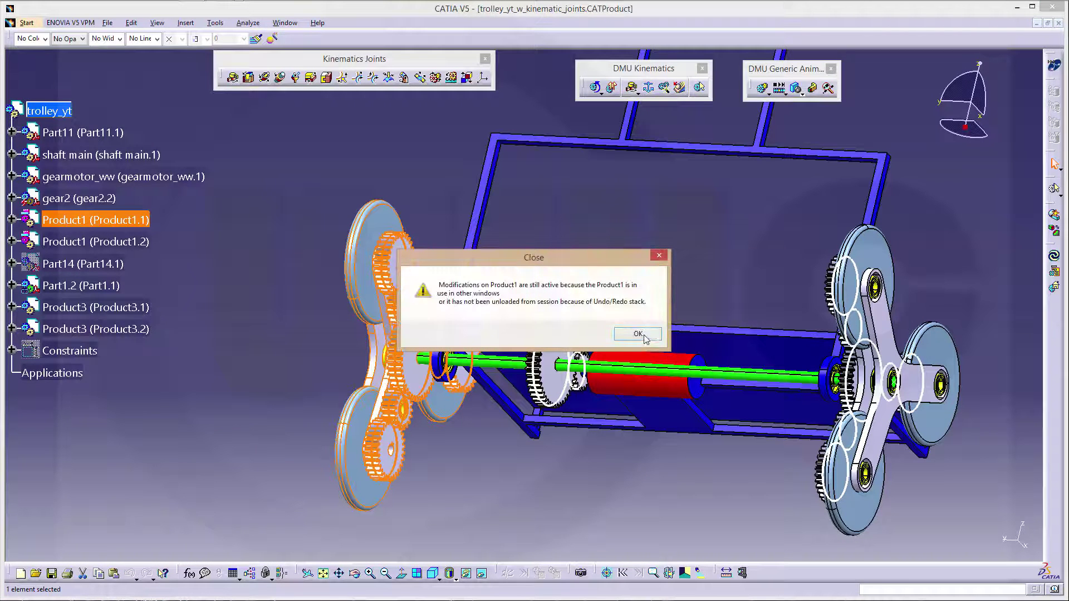
{"action": "left_click", "coordinate": [638, 334]}
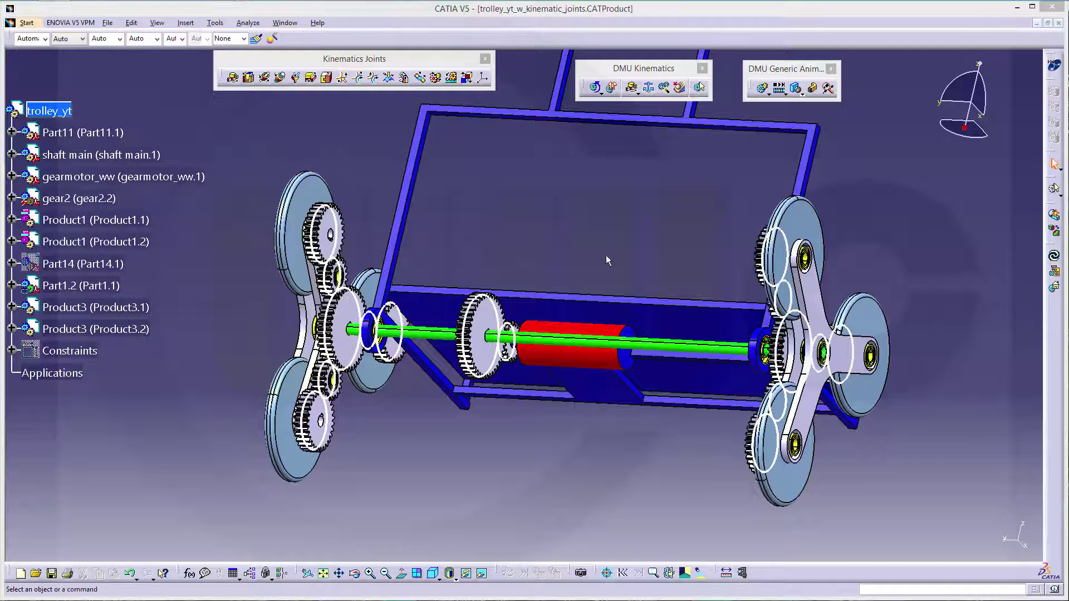
{"action": "left_click", "coordinate": [1054, 65]}
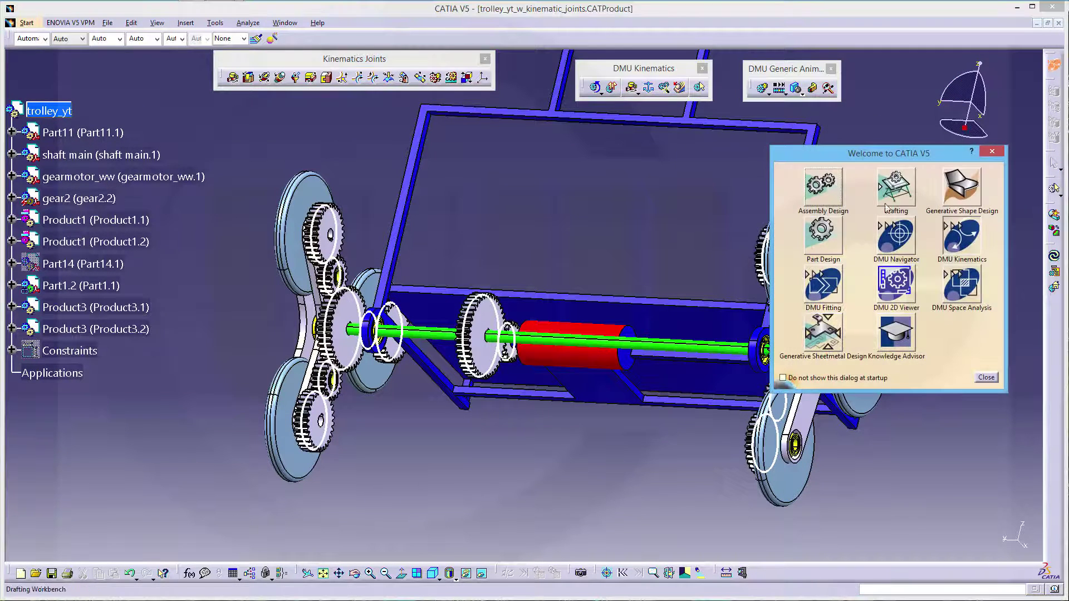
{"action": "left_click", "coordinate": [818, 189]}
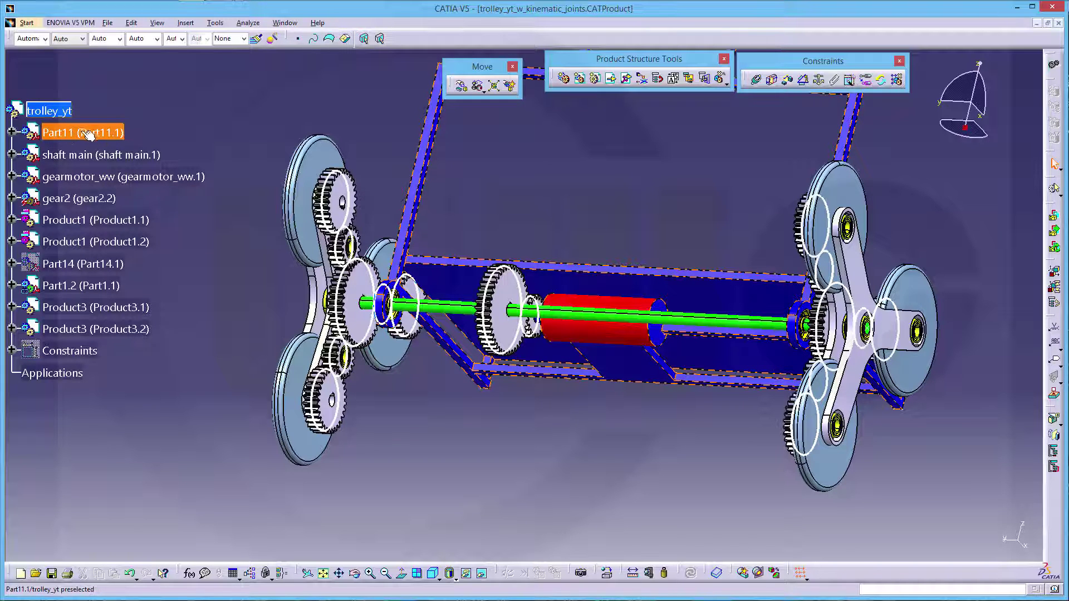
Activate Part11 and open it in its own pulley.CATPart window, framing the geometry
{"action": "left_click", "coordinate": [11, 133]}
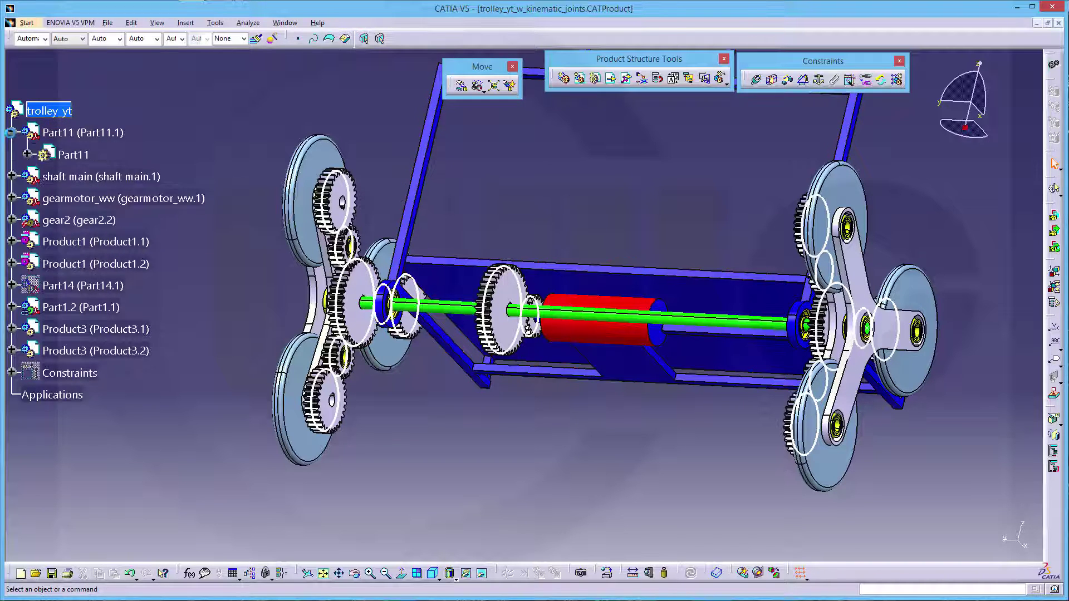
{"action": "double_click", "coordinate": [73, 155]}
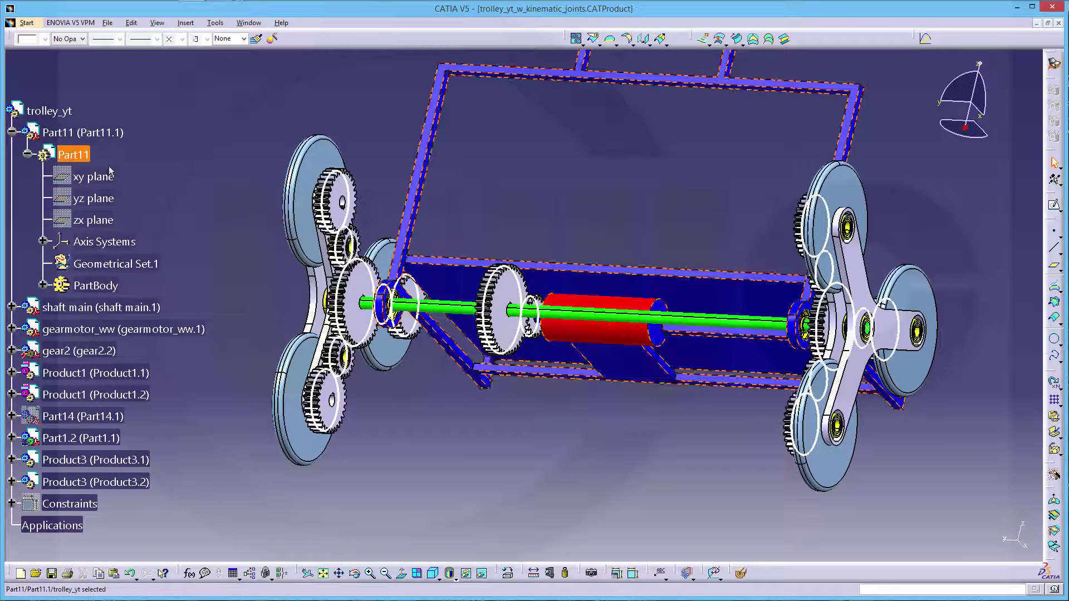
{"action": "right_click", "coordinate": [83, 155]}
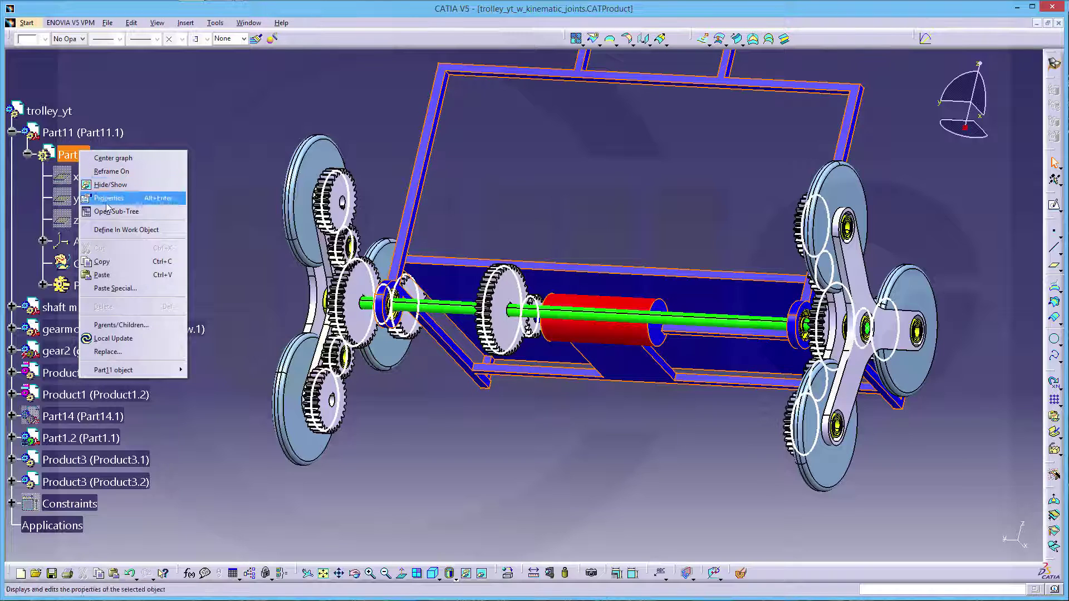
{"action": "mouse_move", "coordinate": [144, 374]}
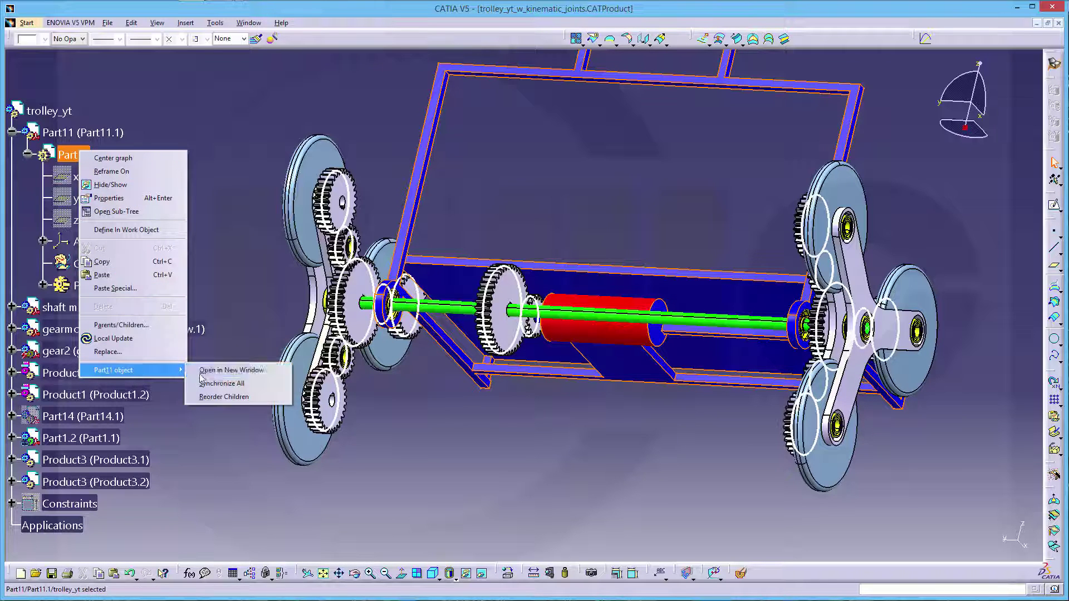
{"action": "left_click", "coordinate": [219, 374]}
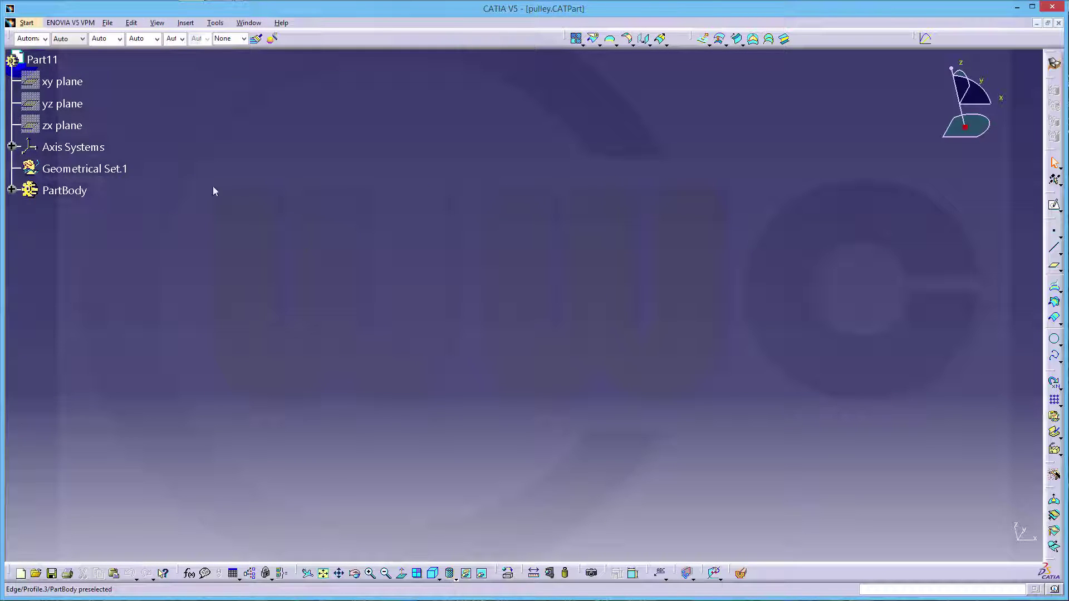
{"action": "middle_click_drag", "start_coordinate": [116, 133], "coordinate": [556, 255]}
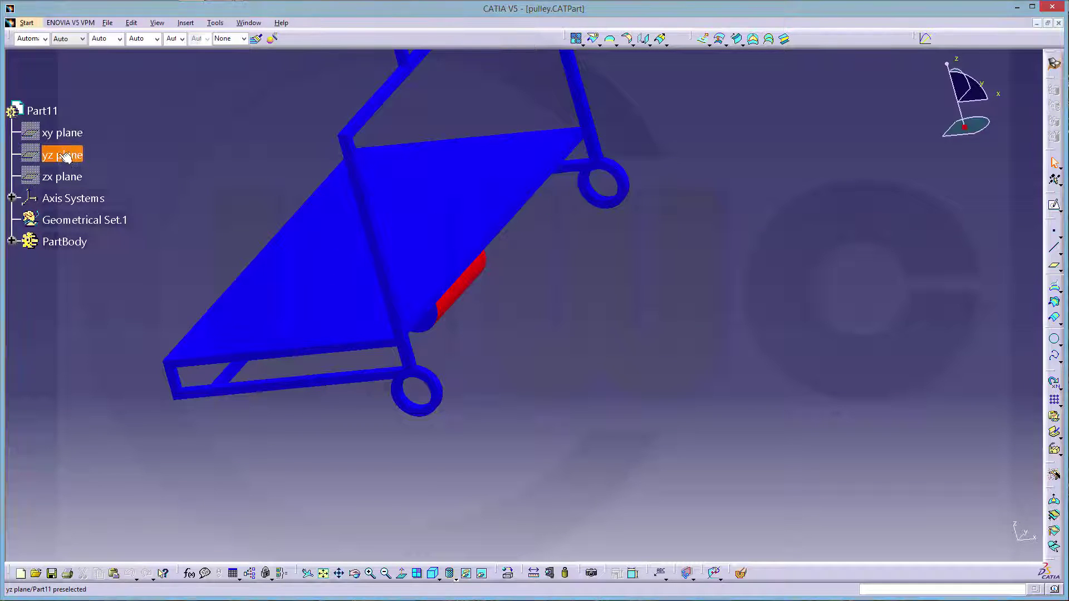
Select the xy, zx and yz planes of the part
{"action": "left_click", "coordinate": [62, 132]}
{"action": "left_click", "coordinate": [62, 177], "text": "ctrl"}
{"action": "left_click", "coordinate": [62, 154], "text": "ctrl"}
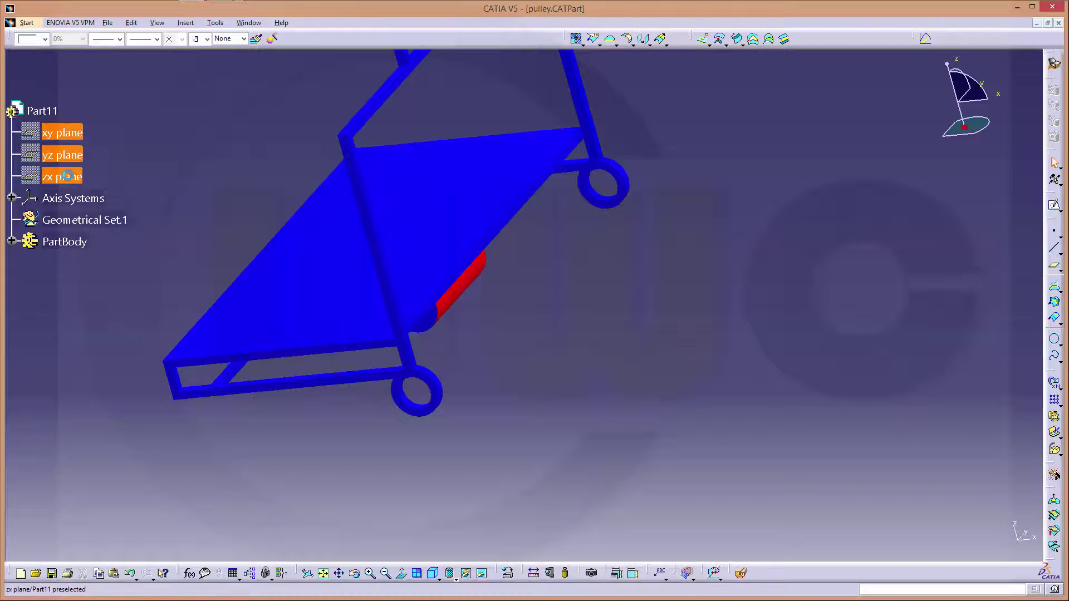
{"action": "right_click", "coordinate": [69, 177]}
{"action": "left_click", "coordinate": [108, 210]}
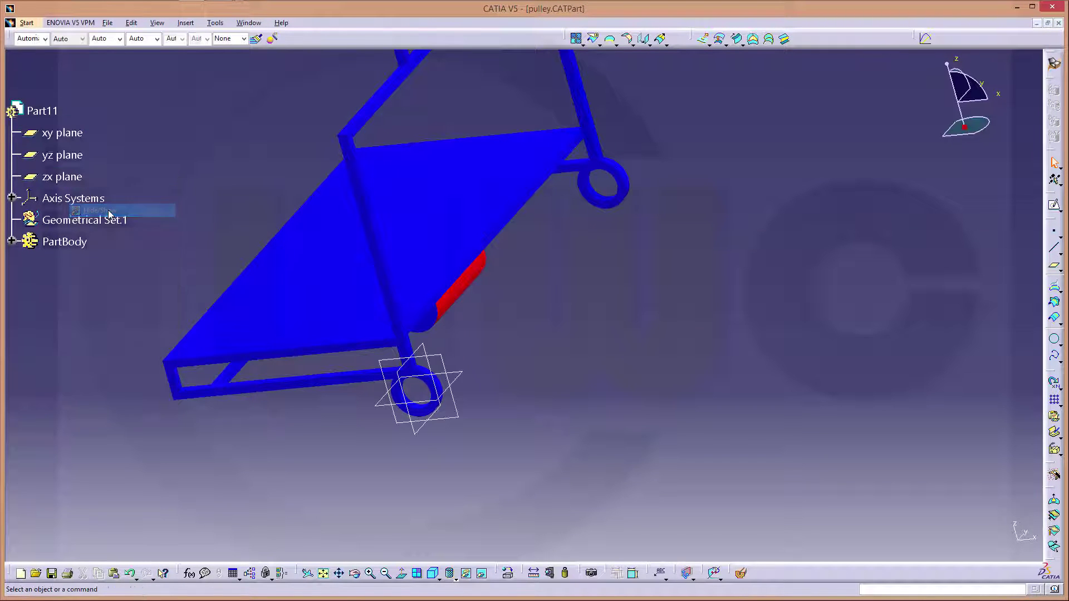
{"action": "middle_click_drag", "start_coordinate": [546, 372], "coordinate": [575, 326]}
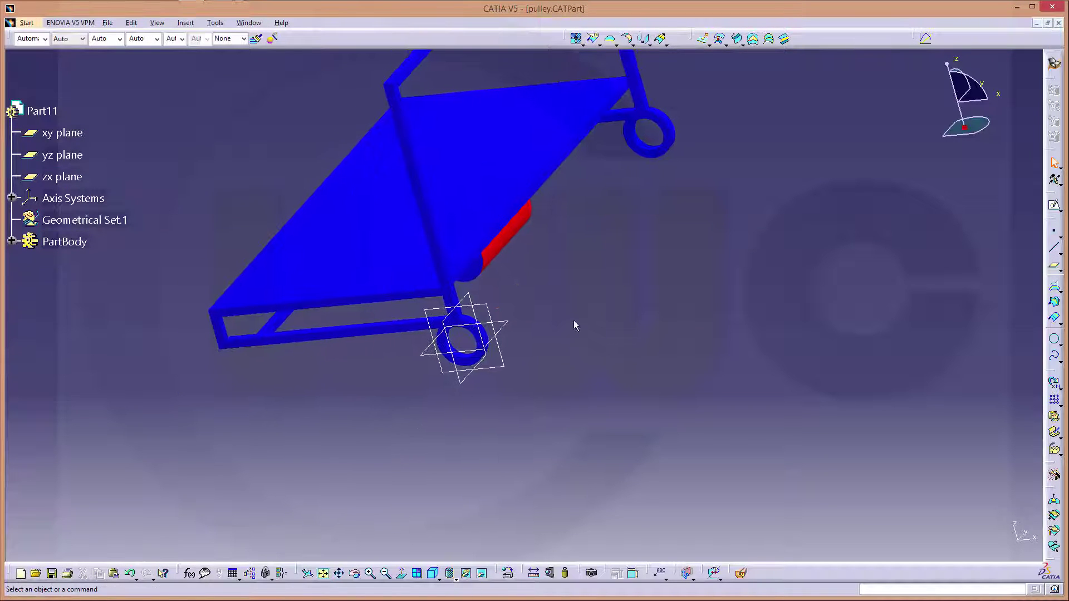
{"action": "left_click", "coordinate": [496, 310]}
{"action": "middle_click_drag", "start_coordinate": [496, 310], "coordinate": [490, 434]}
{"action": "left_click", "coordinate": [72, 135]}
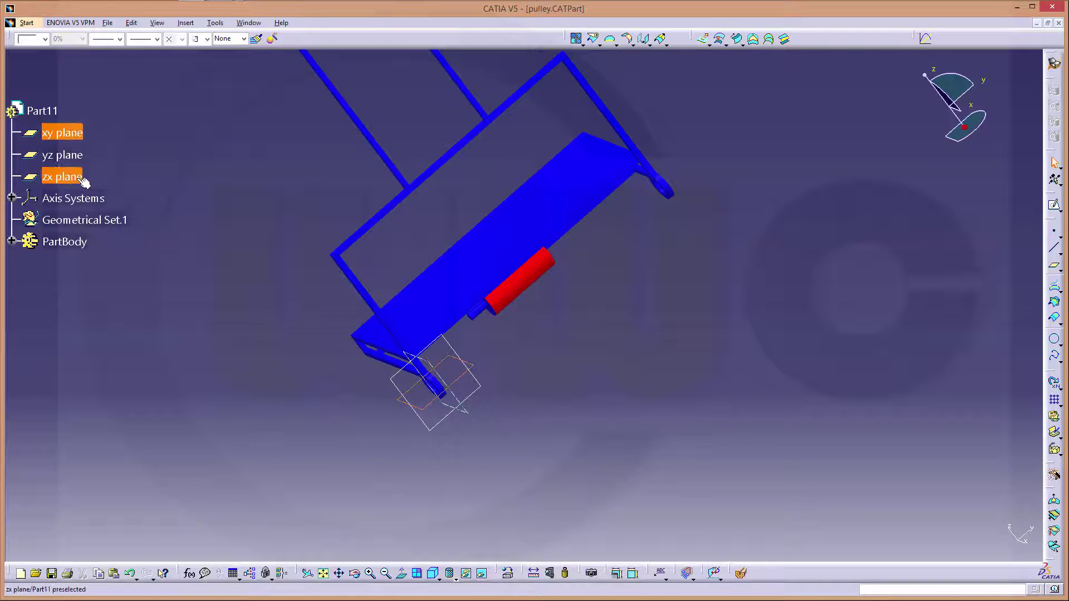
{"action": "left_click", "coordinate": [84, 179], "text": "shift"}
{"action": "right_click", "coordinate": [84, 179]}
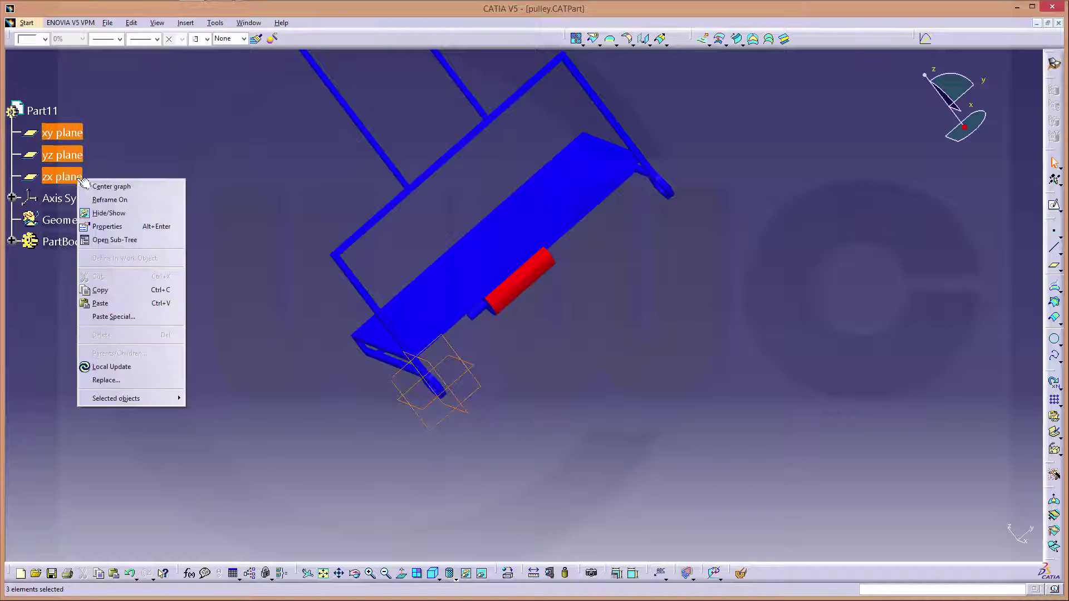
{"action": "left_click", "coordinate": [101, 214]}
{"action": "middle_click_drag", "start_coordinate": [246, 215], "coordinate": [308, 249]}
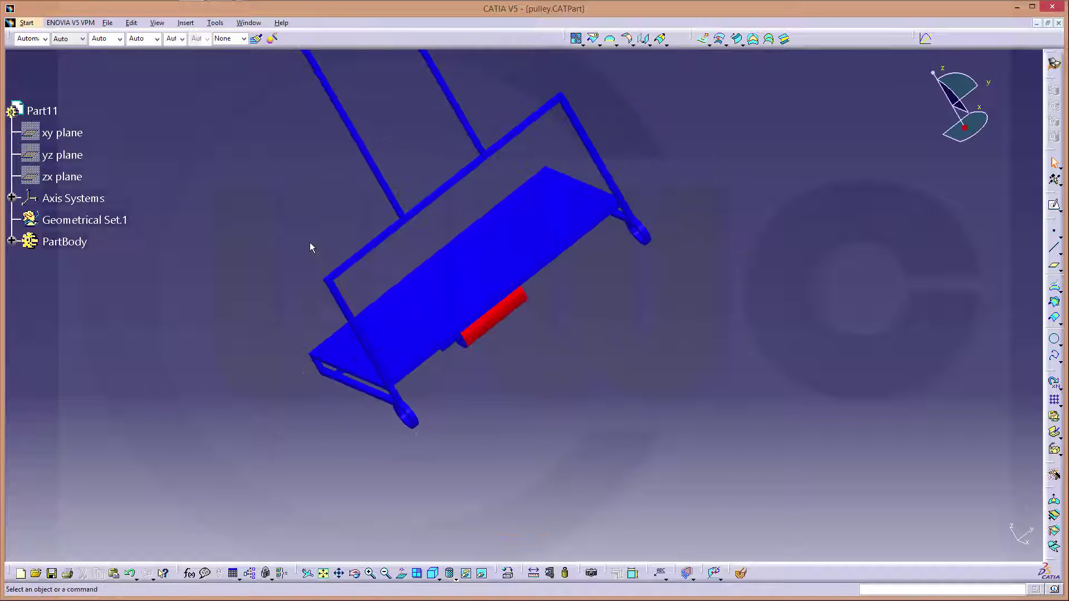
{"action": "middle_click_drag", "start_coordinate": [245, 198], "coordinate": [579, 341]}
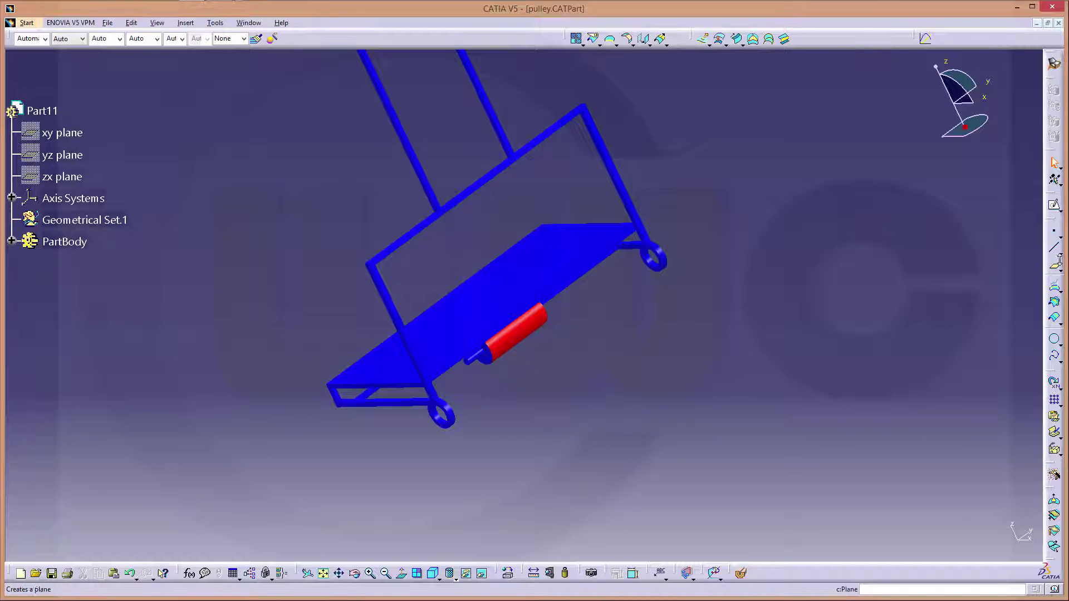
Start a Point-Point line whose first point is the circle centre of the lower ring
{"action": "left_click", "coordinate": [1056, 253]}
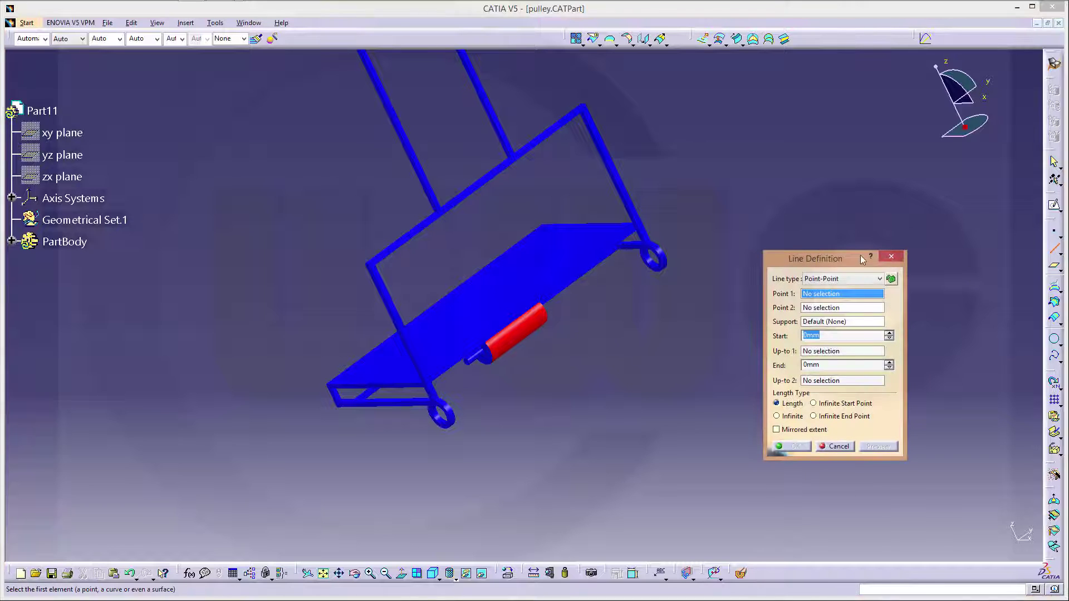
{"action": "left_click_drag", "start_coordinate": [822, 257], "coordinate": [828, 179]}
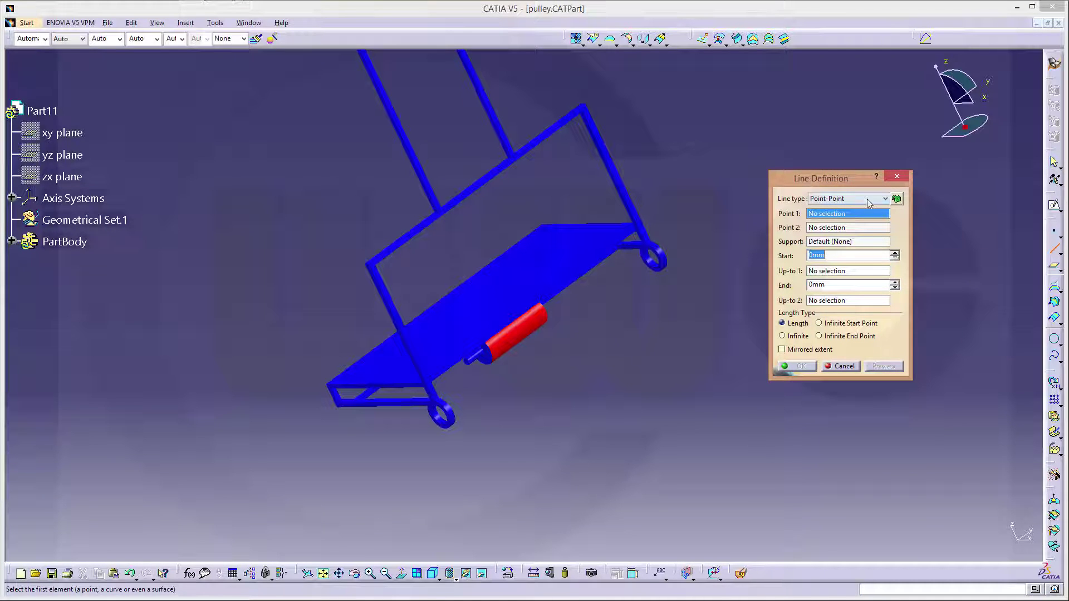
{"action": "left_click", "coordinate": [835, 216]}
{"action": "right_click", "coordinate": [835, 216]}
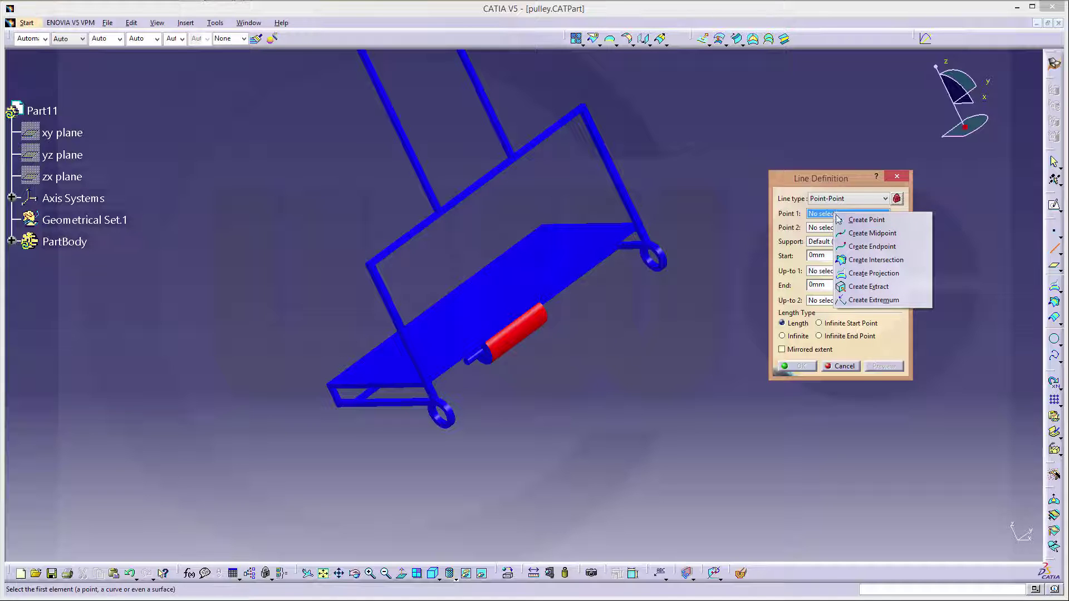
{"action": "left_click", "coordinate": [848, 221]}
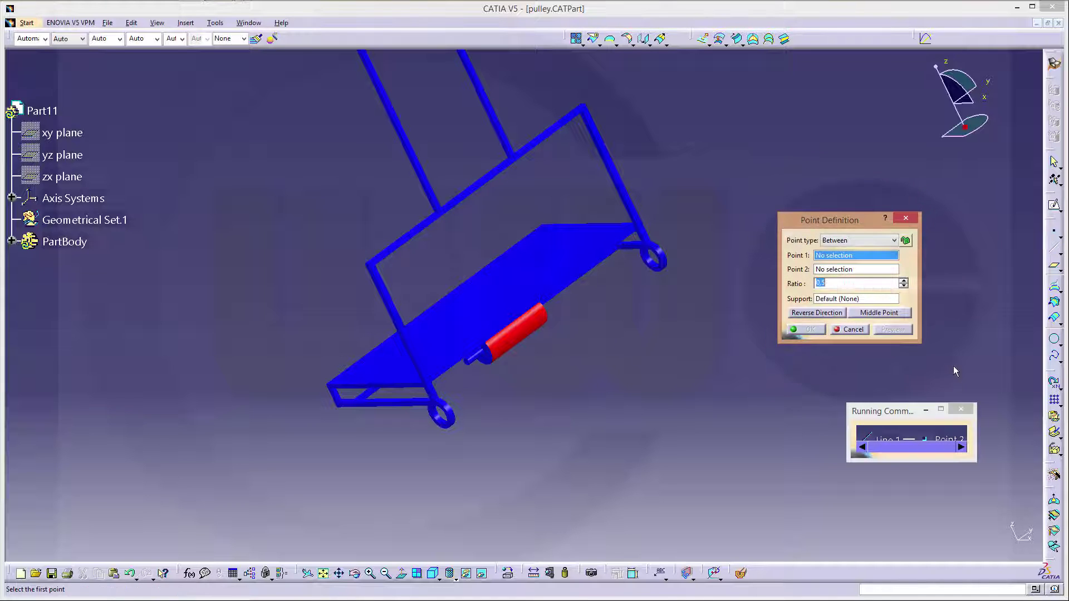
{"action": "left_click", "coordinate": [895, 241]}
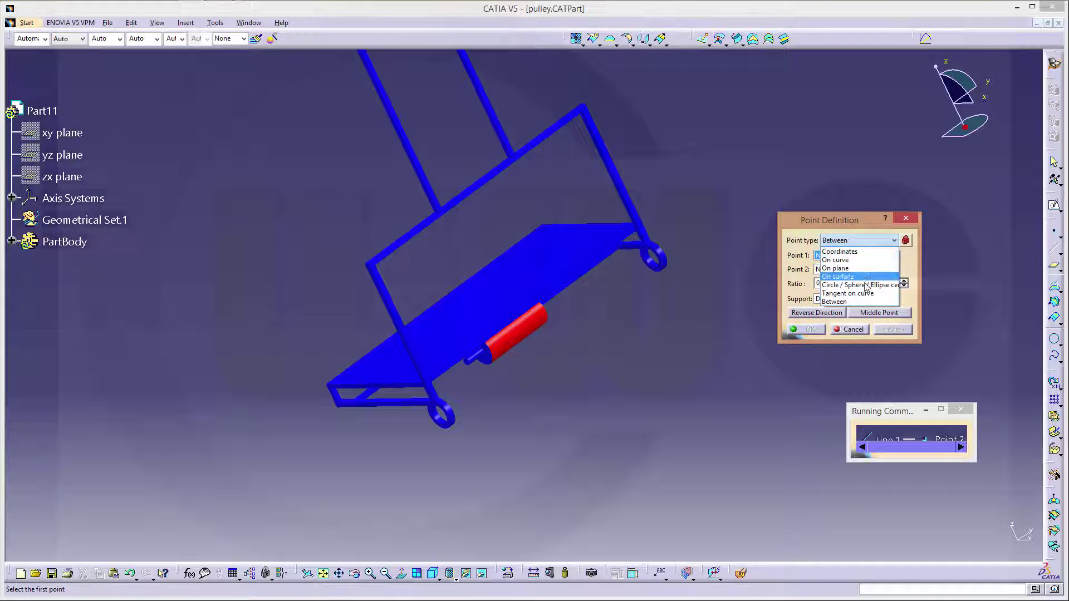
{"action": "left_click", "coordinate": [866, 285]}
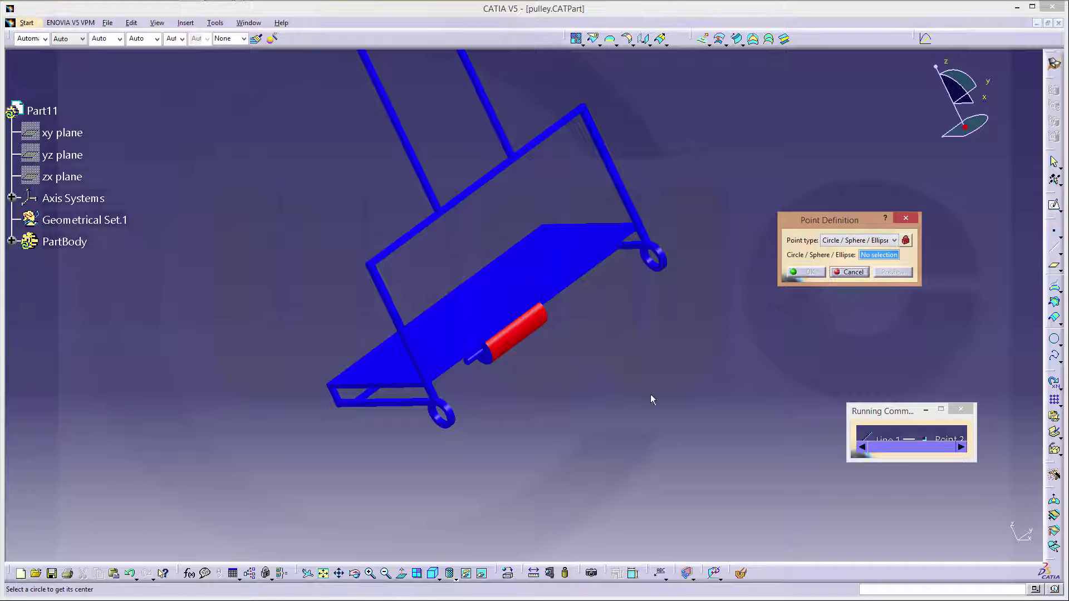
{"action": "middle_click_drag", "start_coordinate": [457, 458], "coordinate": [546, 342]}
{"action": "left_click", "coordinate": [548, 339]}
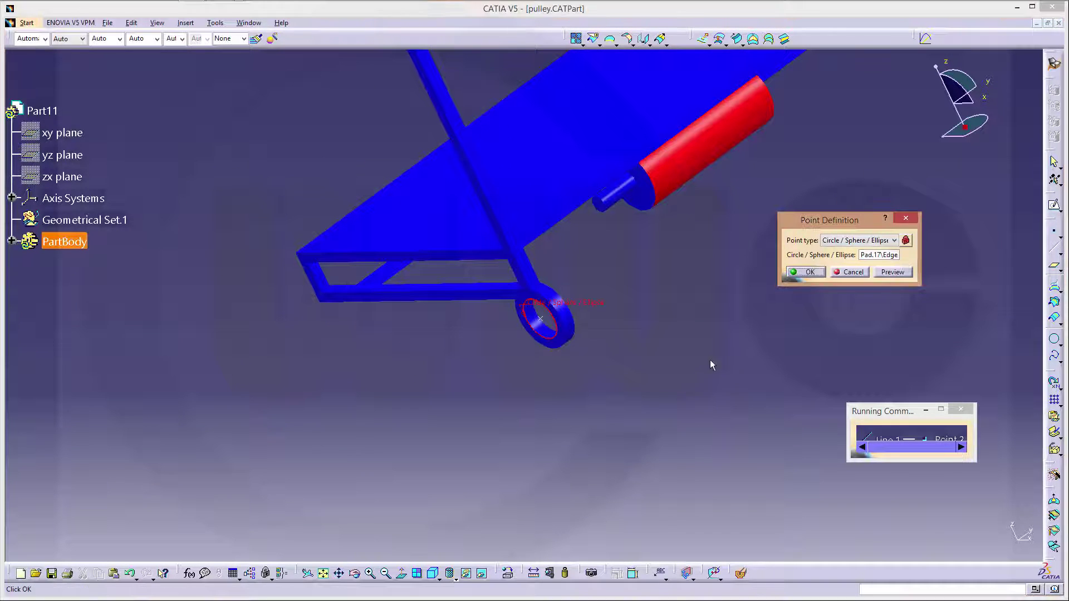
{"action": "middle_click_drag", "start_coordinate": [702, 376], "coordinate": [679, 386]}
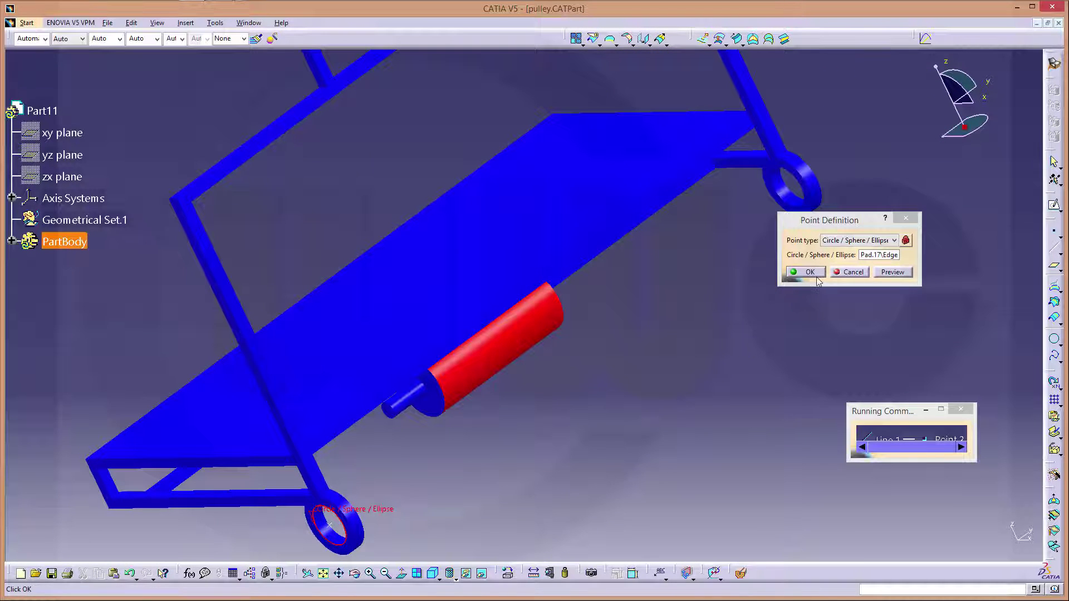
{"action": "left_click", "coordinate": [810, 272]}
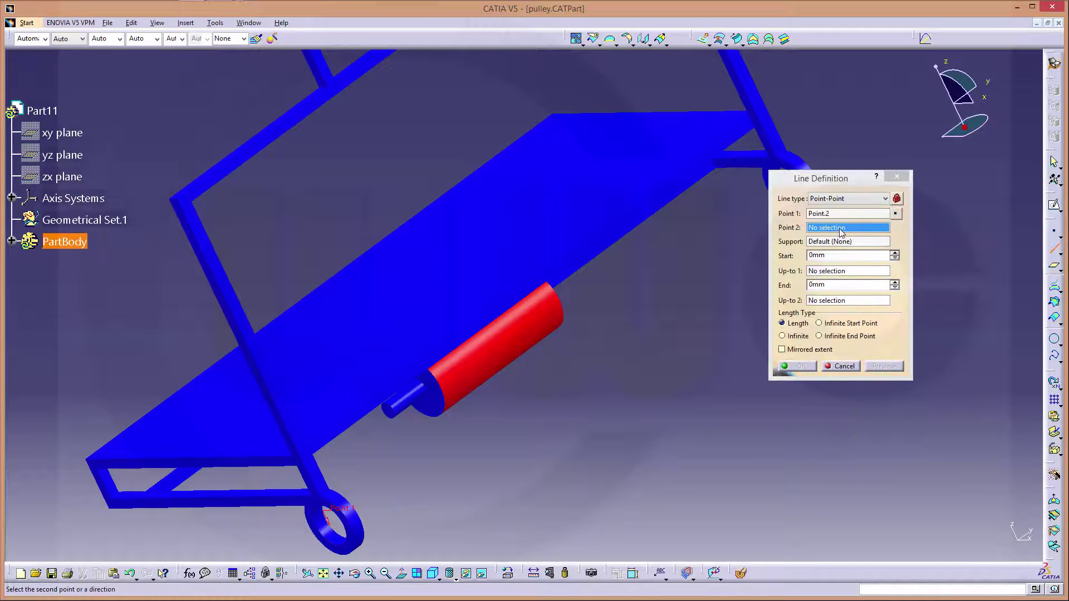
Set the second point at the upper ring's circle centre and create the line
{"action": "right_click", "coordinate": [841, 232]}
{"action": "left_click", "coordinate": [864, 237]}
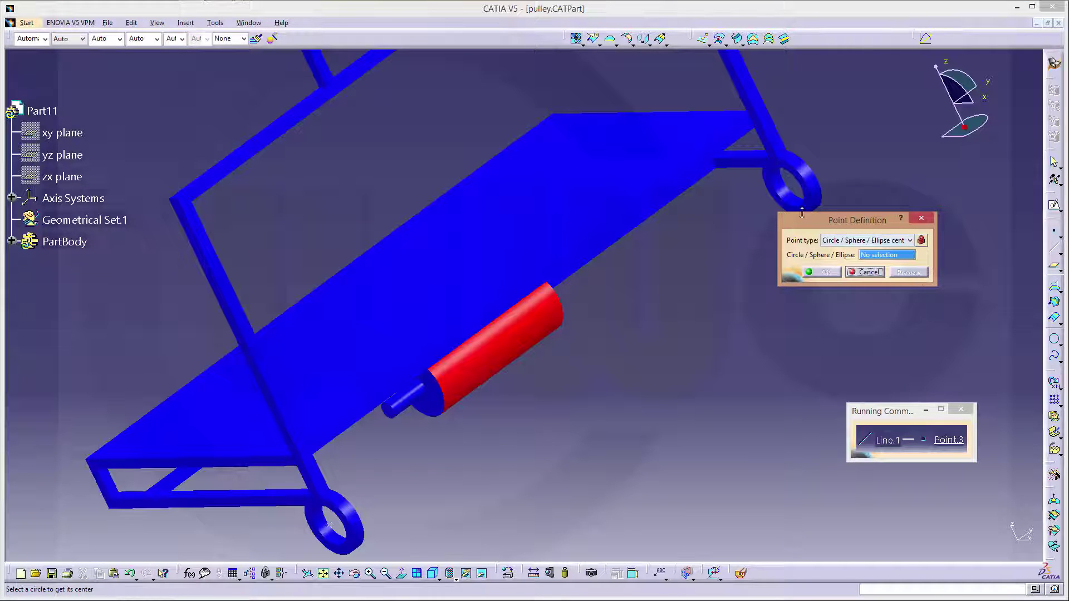
{"action": "left_click", "coordinate": [801, 192]}
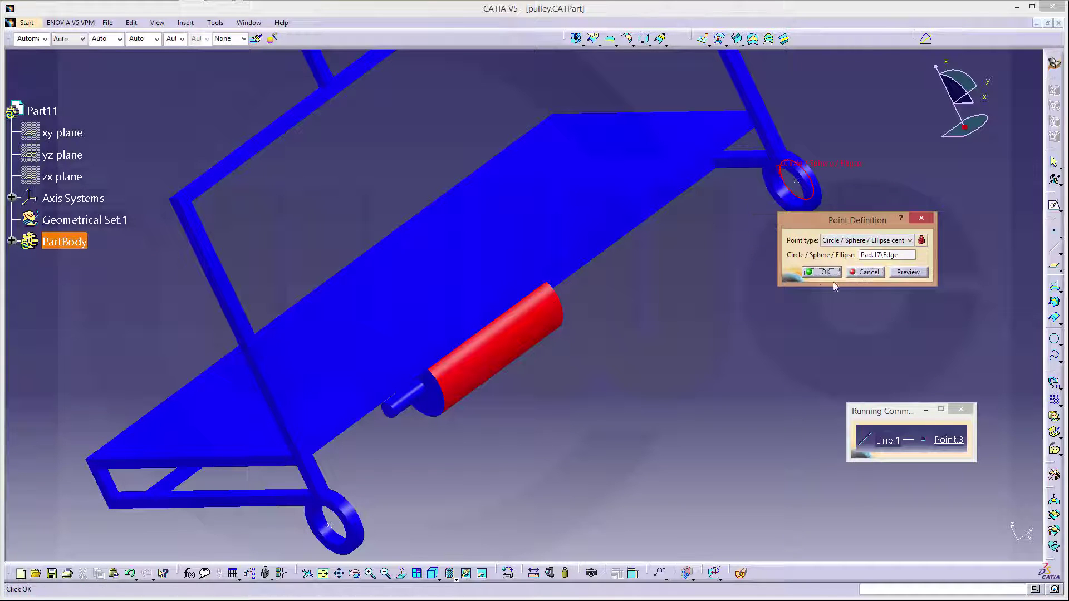
{"action": "left_click", "coordinate": [822, 272]}
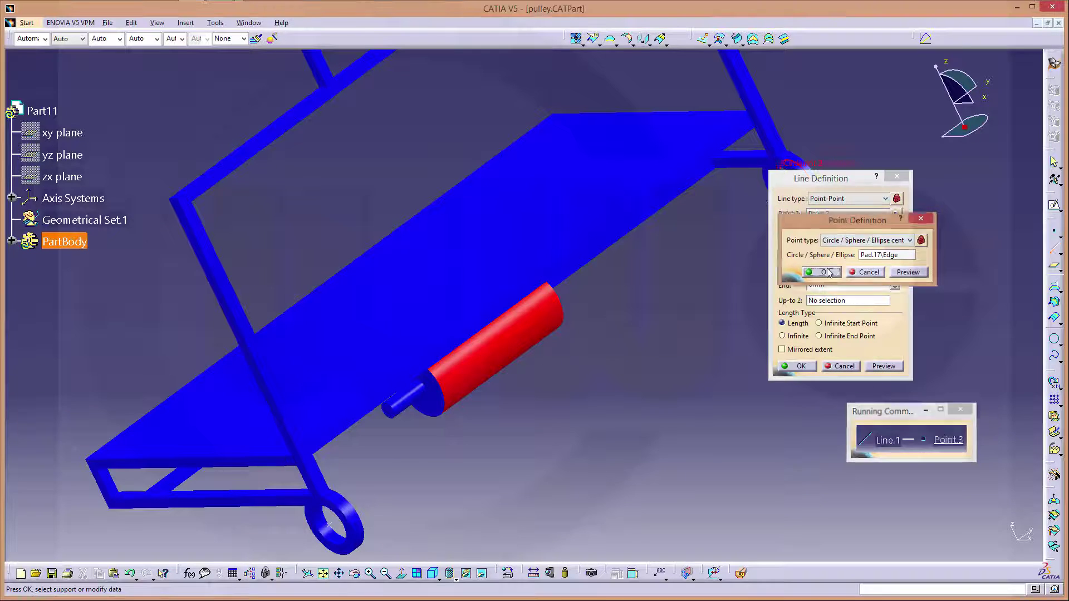
{"action": "left_click", "coordinate": [800, 366]}
{"action": "middle_click_drag", "start_coordinate": [711, 365], "coordinate": [722, 339], "text": "ctrl"}
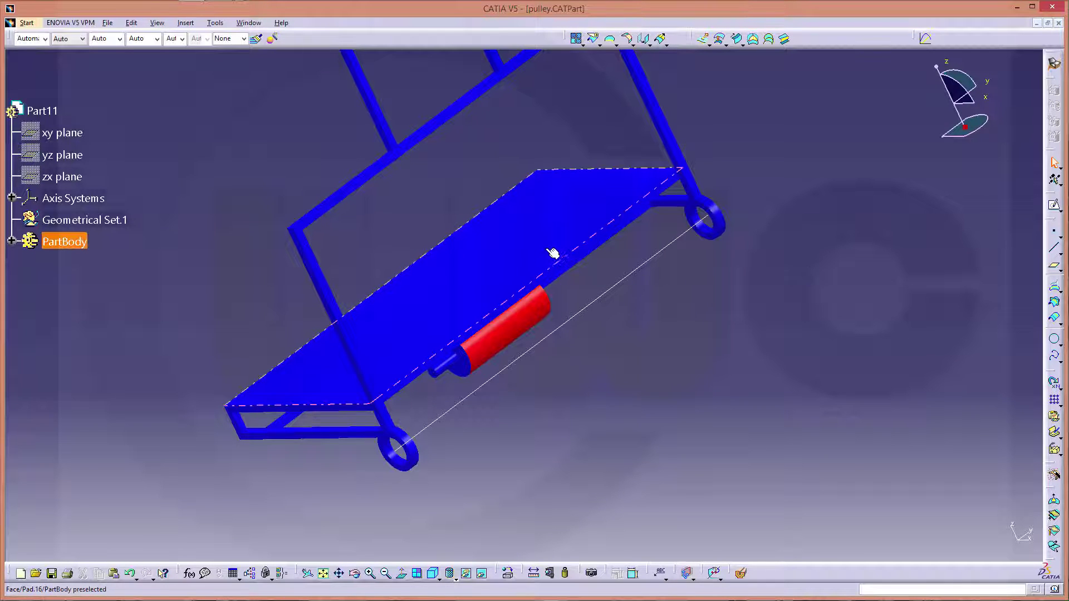
Create a Normal to curve plane on Line.1 at its default middle point
{"action": "left_click", "coordinate": [1059, 272]}
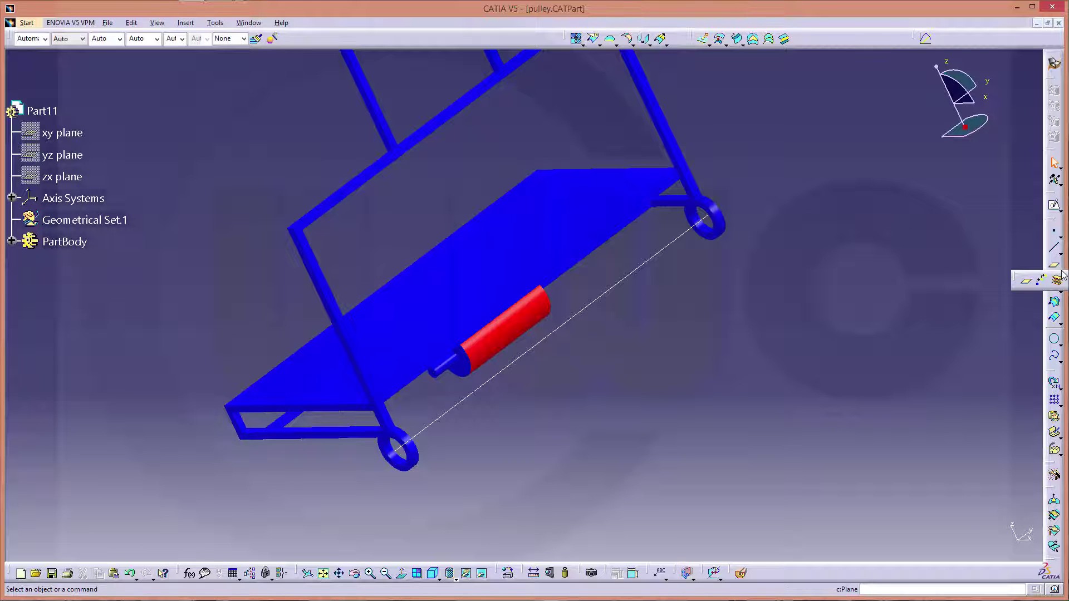
{"action": "left_click", "coordinate": [1027, 285]}
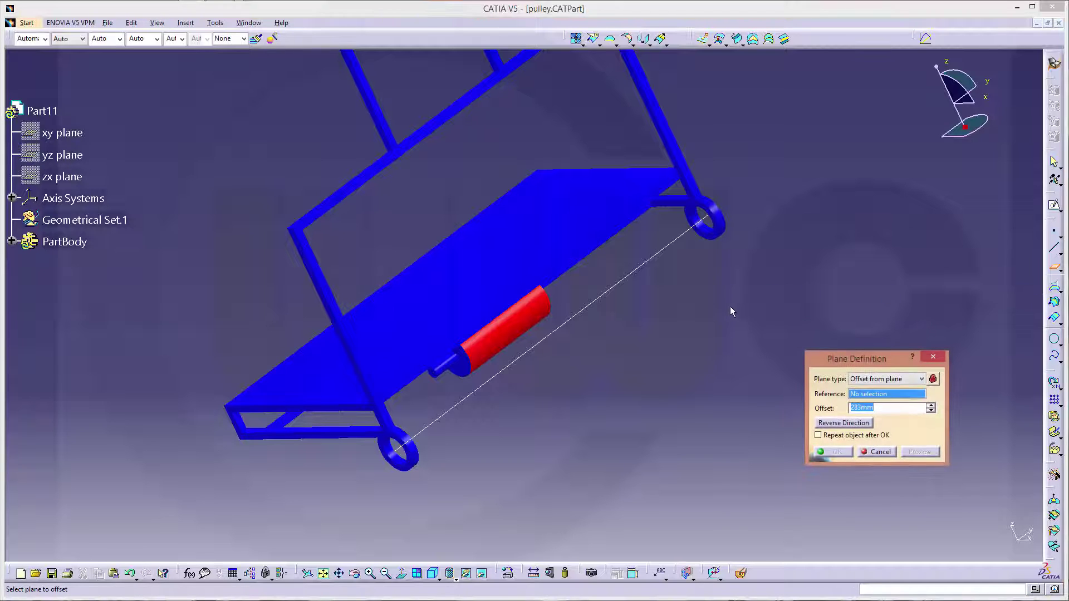
{"action": "left_click", "coordinate": [921, 380]}
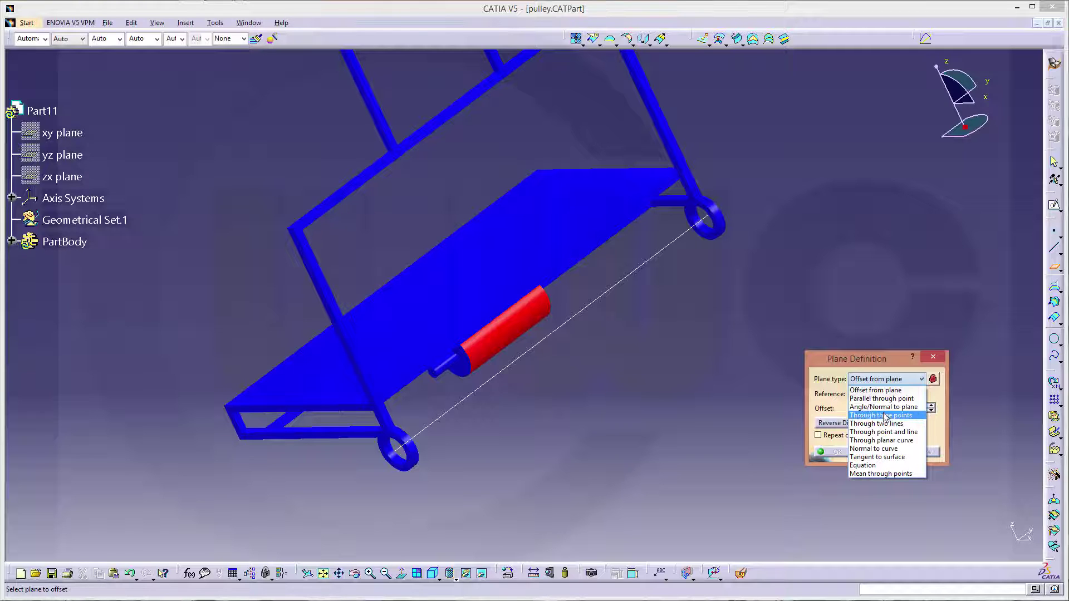
{"action": "left_click", "coordinate": [893, 448]}
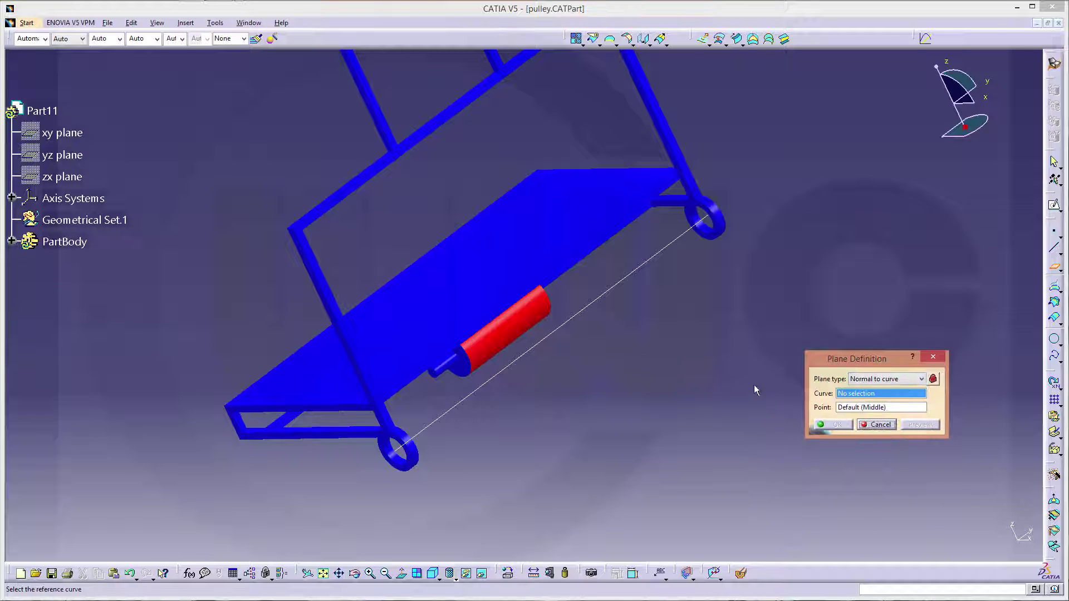
{"action": "left_click", "coordinate": [579, 322]}
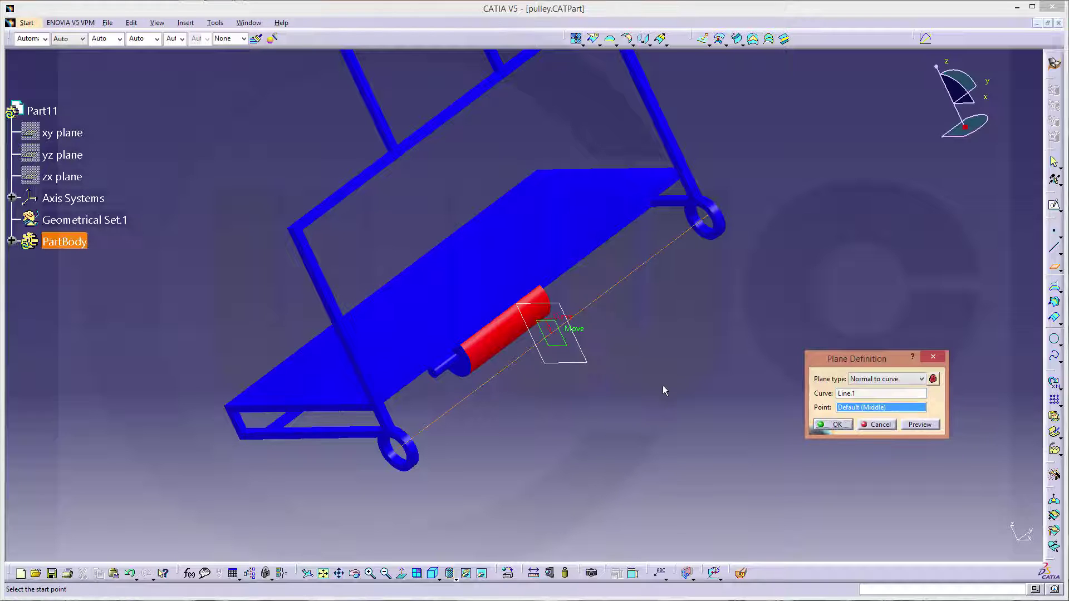
{"action": "left_click", "coordinate": [837, 424]}
{"action": "middle_click_drag", "start_coordinate": [644, 370], "coordinate": [649, 394]}
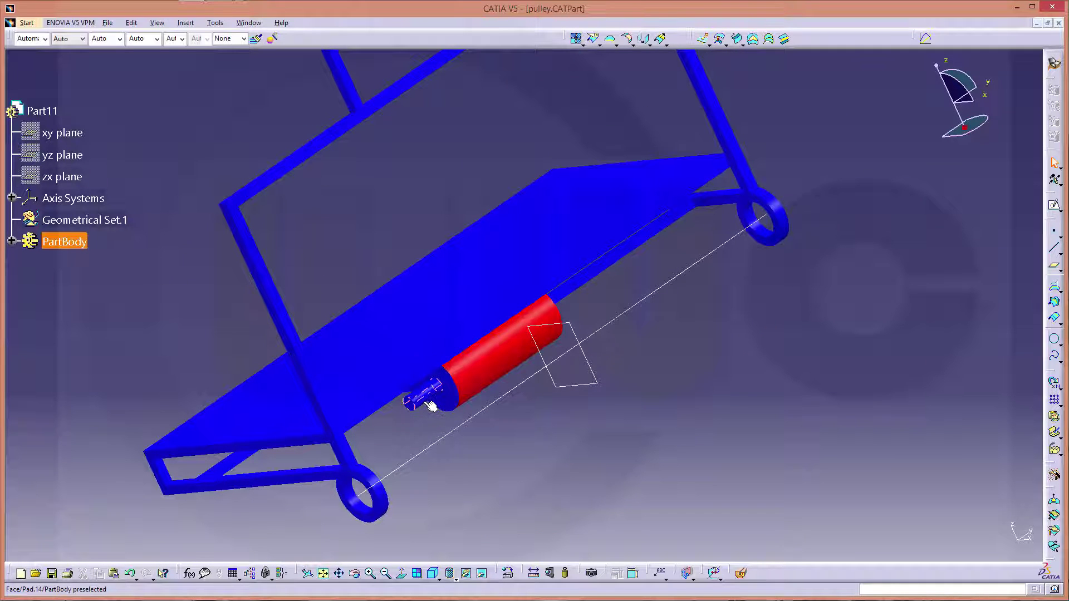
{"action": "middle_click_drag", "start_coordinate": [640, 440], "coordinate": [704, 320]}
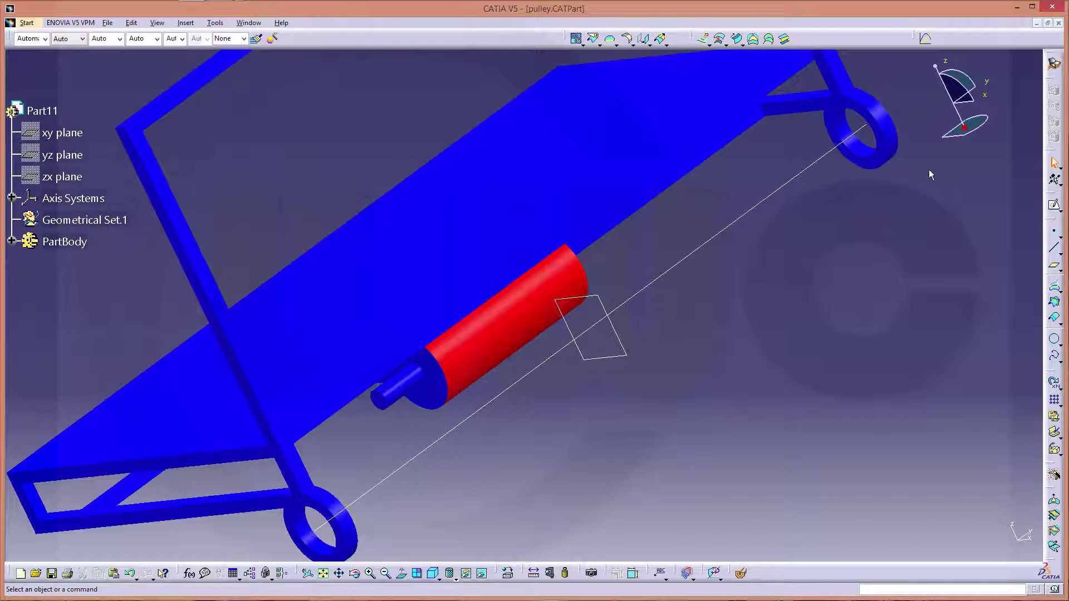
Start a Point-Direction line starting at the circle centre of the red cylinder's end edge
{"action": "left_click", "coordinate": [1054, 249]}
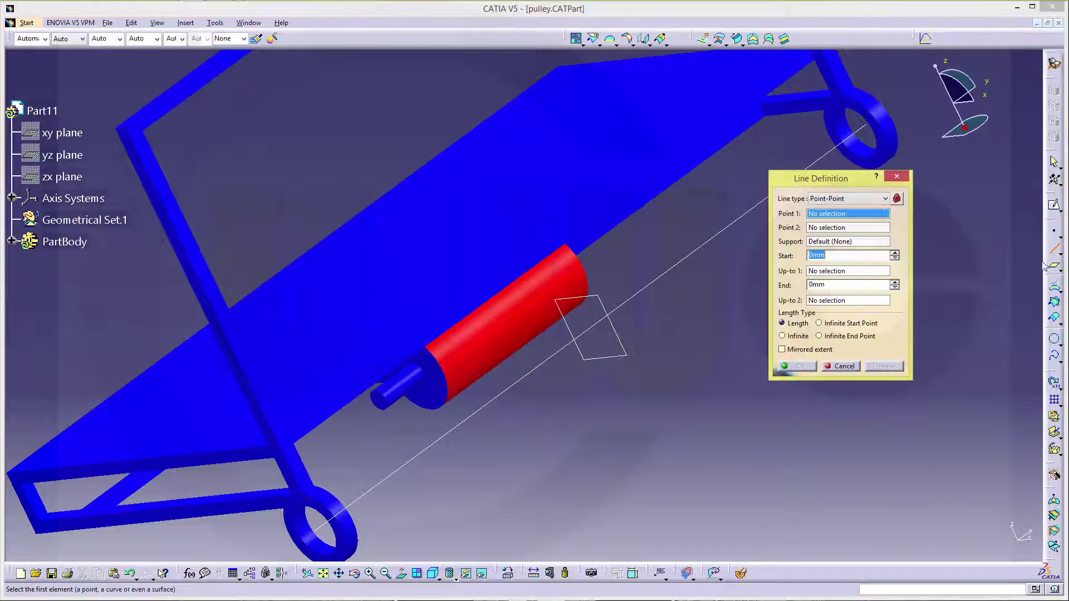
{"action": "left_click", "coordinate": [886, 198]}
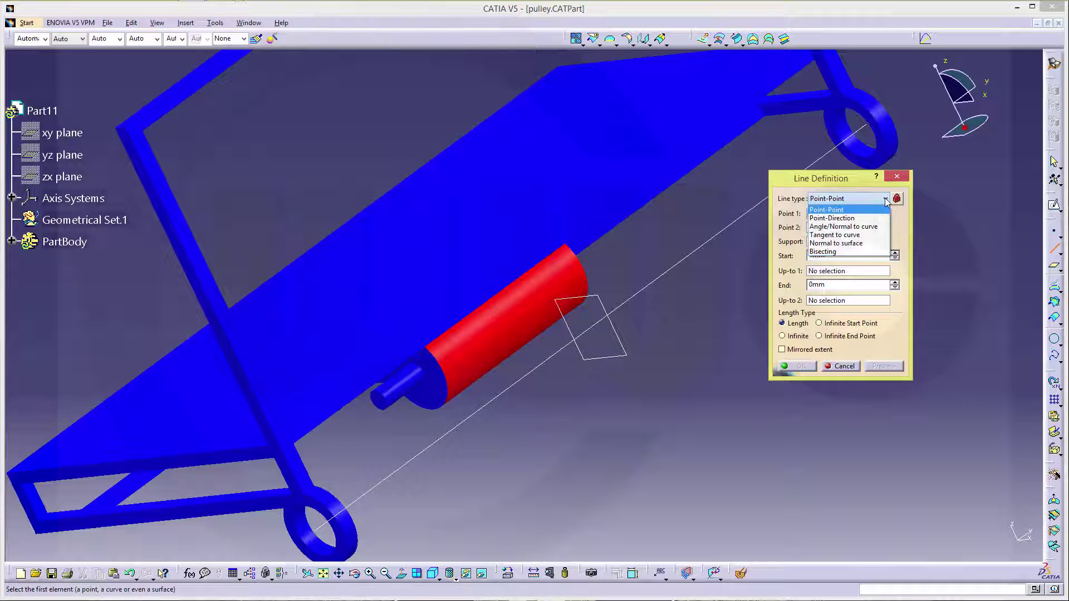
{"action": "left_click", "coordinate": [852, 218]}
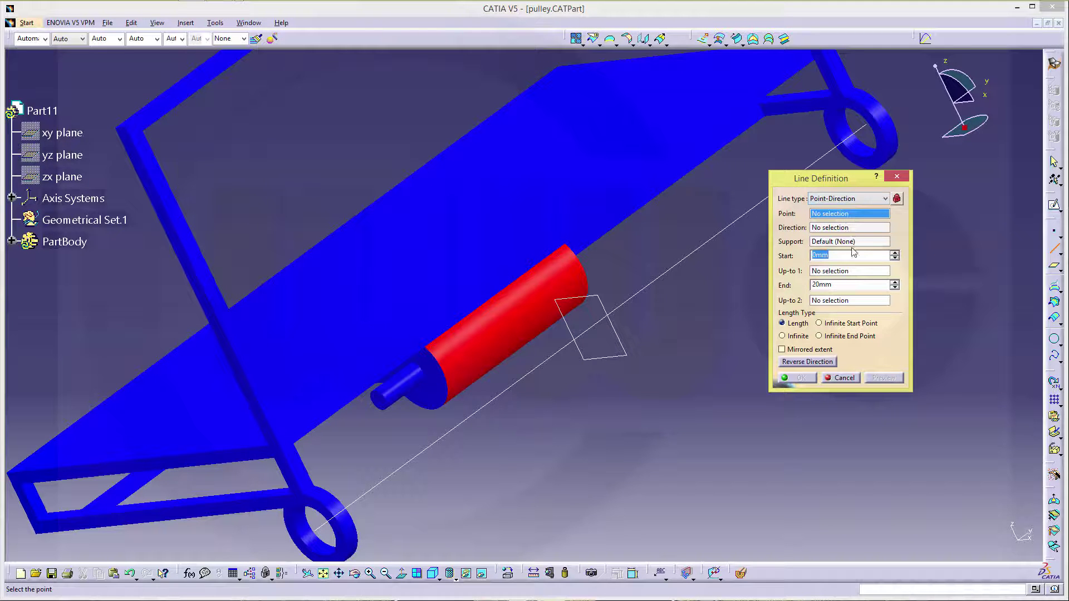
{"action": "right_click", "coordinate": [857, 214]}
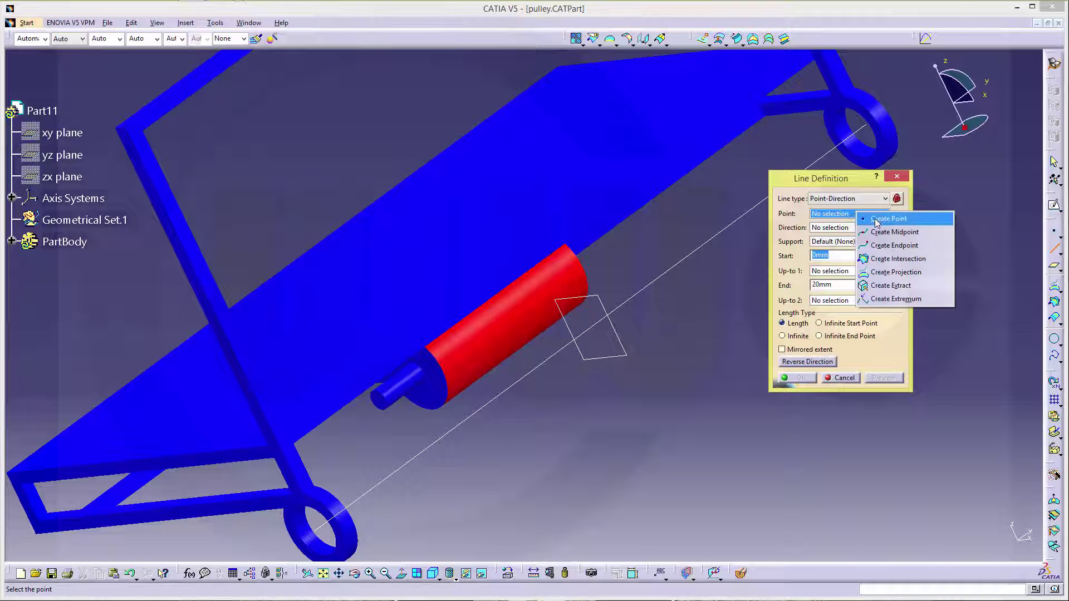
{"action": "left_click", "coordinate": [878, 220]}
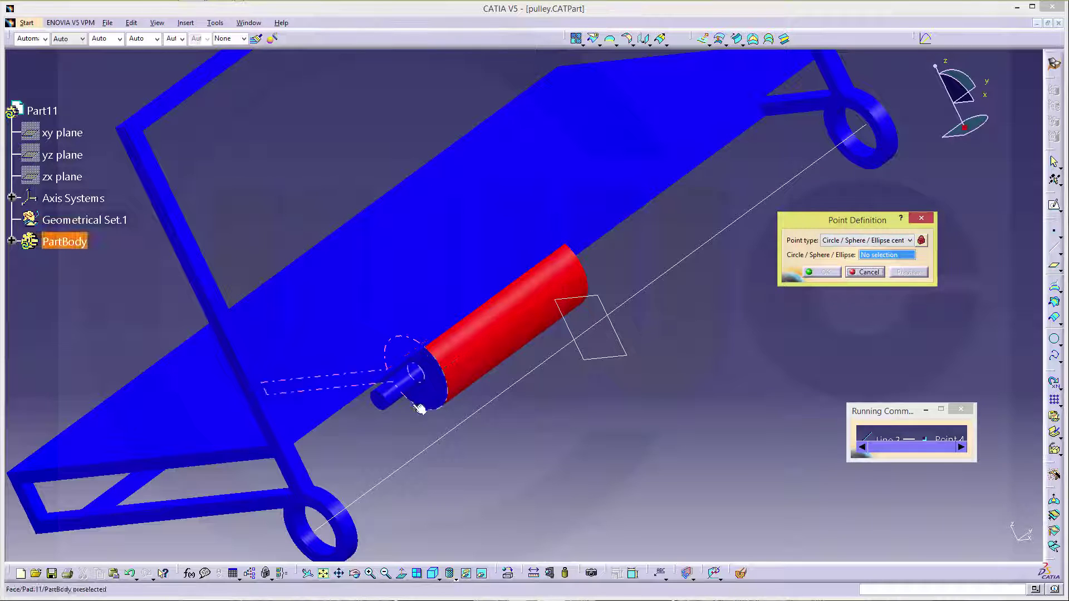
{"action": "left_click", "coordinate": [393, 409]}
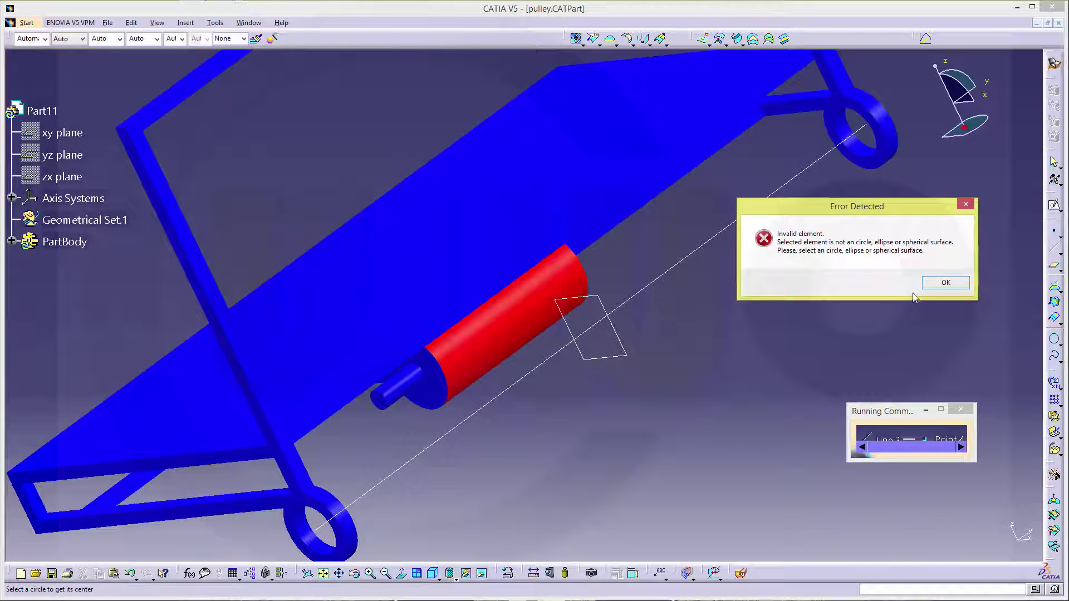
{"action": "left_click", "coordinate": [945, 285]}
{"action": "scroll", "coordinate": [473, 357], "scroll_direction": "up", "scroll_amount": 5}
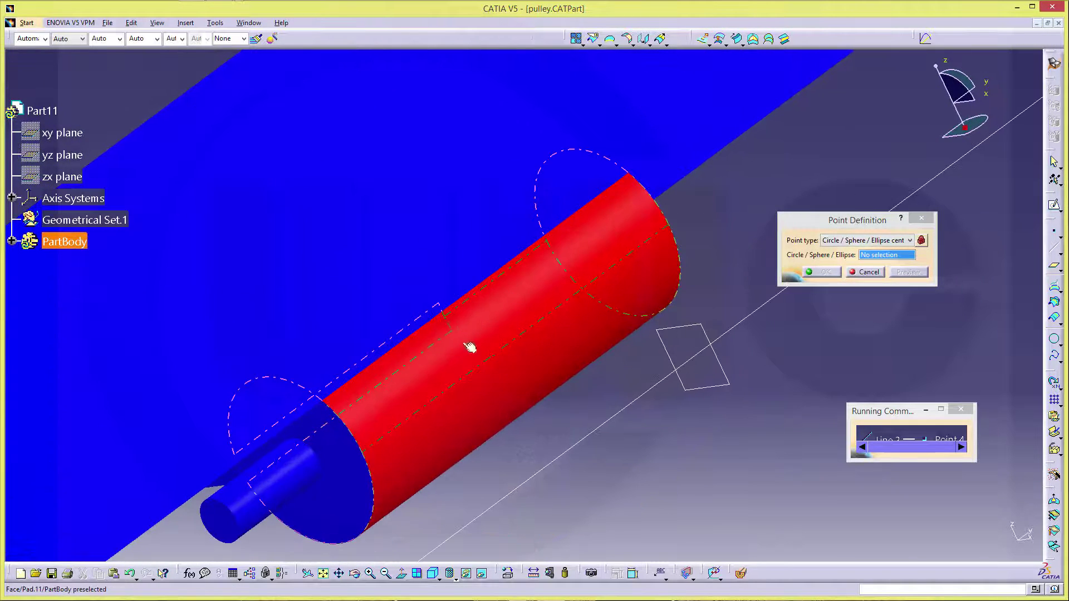
{"action": "middle_click_drag", "start_coordinate": [463, 352], "coordinate": [577, 213]}
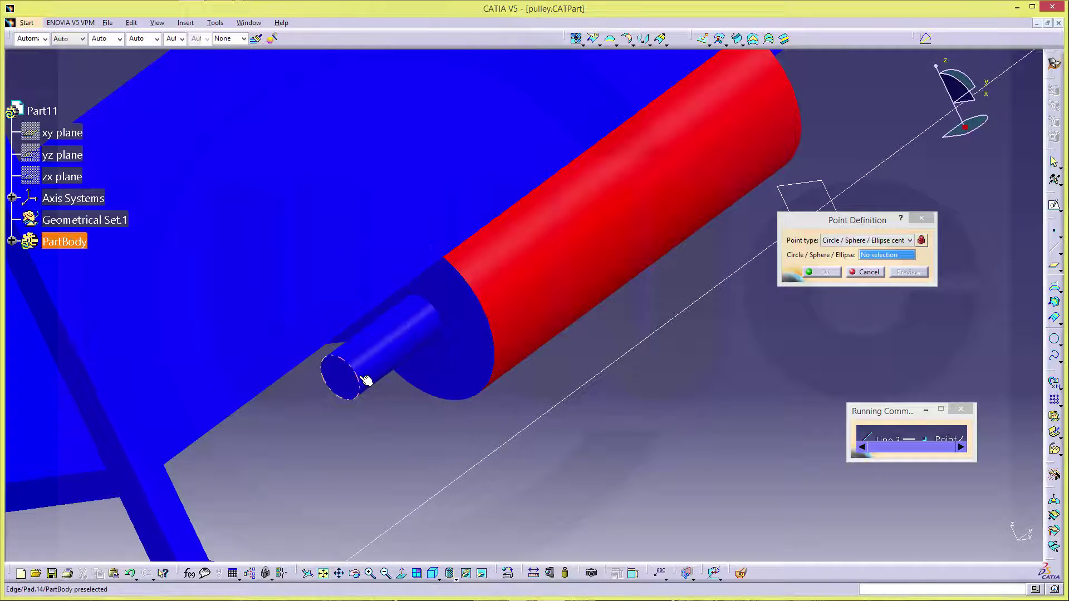
{"action": "left_click", "coordinate": [493, 338]}
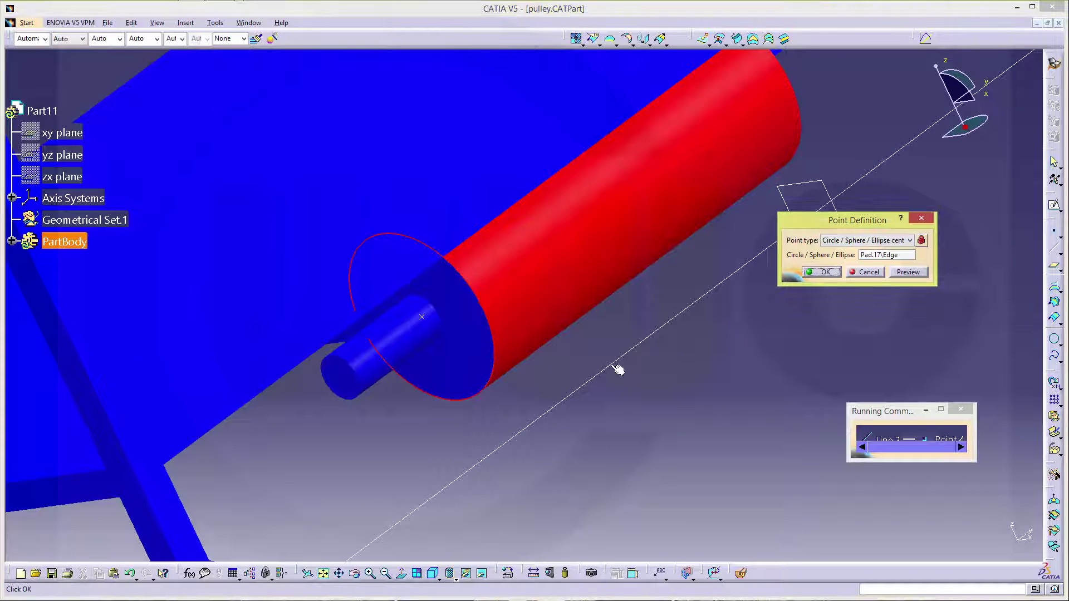
{"action": "left_click", "coordinate": [823, 272]}
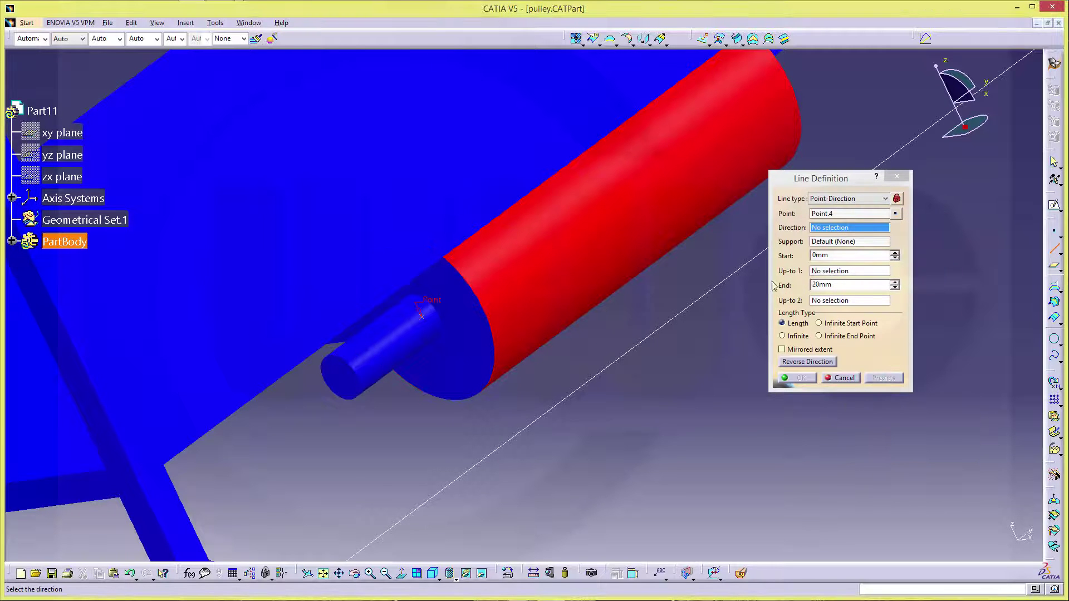
{"action": "scroll", "coordinate": [770, 287], "scroll_direction": "down", "scroll_amount": 5}
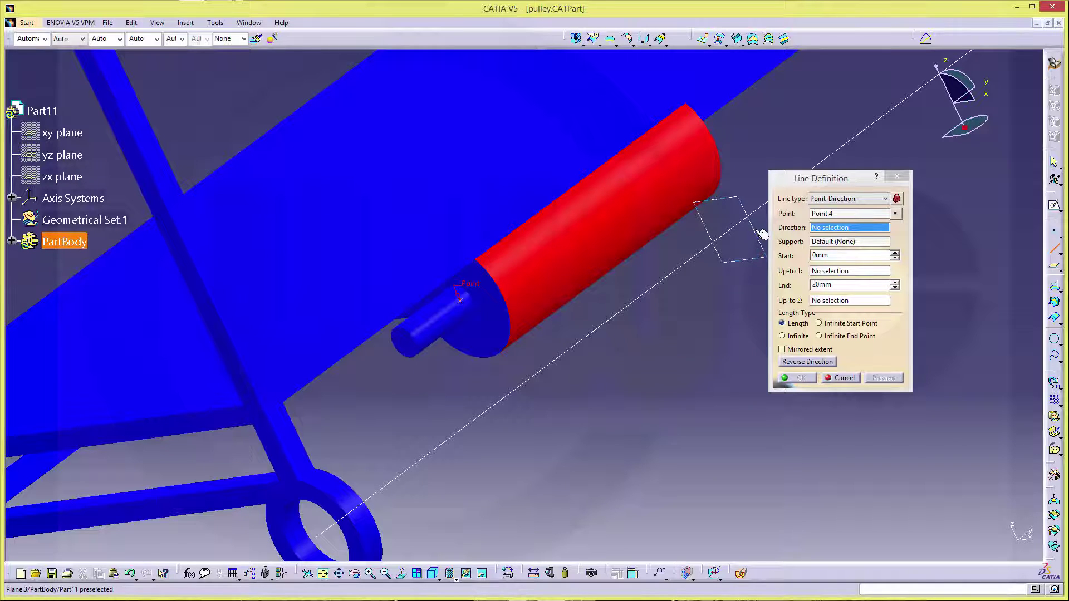
Direct the line along Line.1, reversed, with a 50mm end length, and create it
{"action": "left_click", "coordinate": [686, 271]}
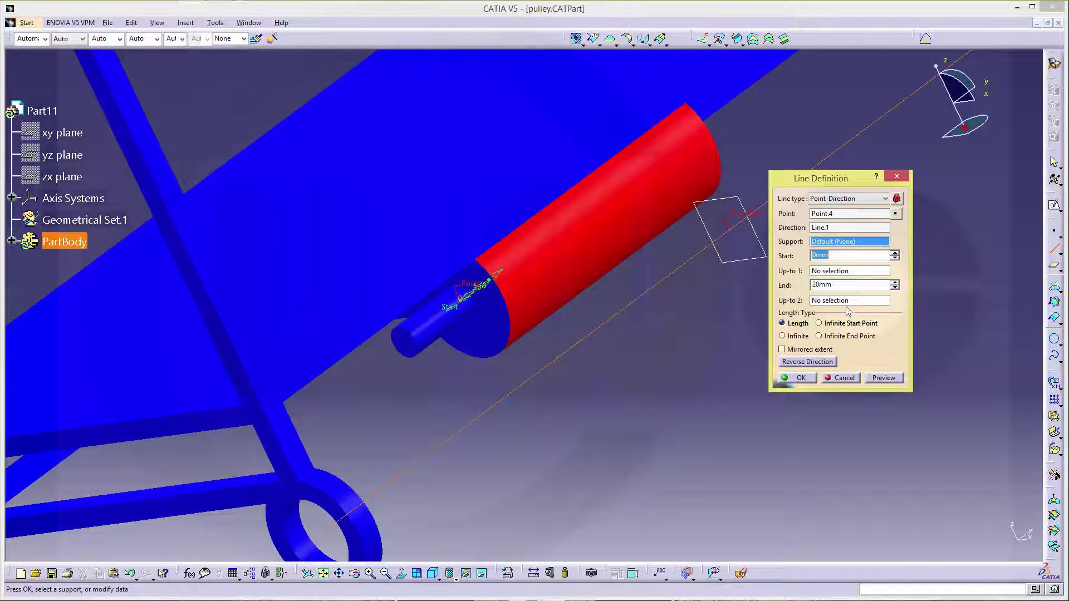
{"action": "left_click", "coordinate": [800, 362]}
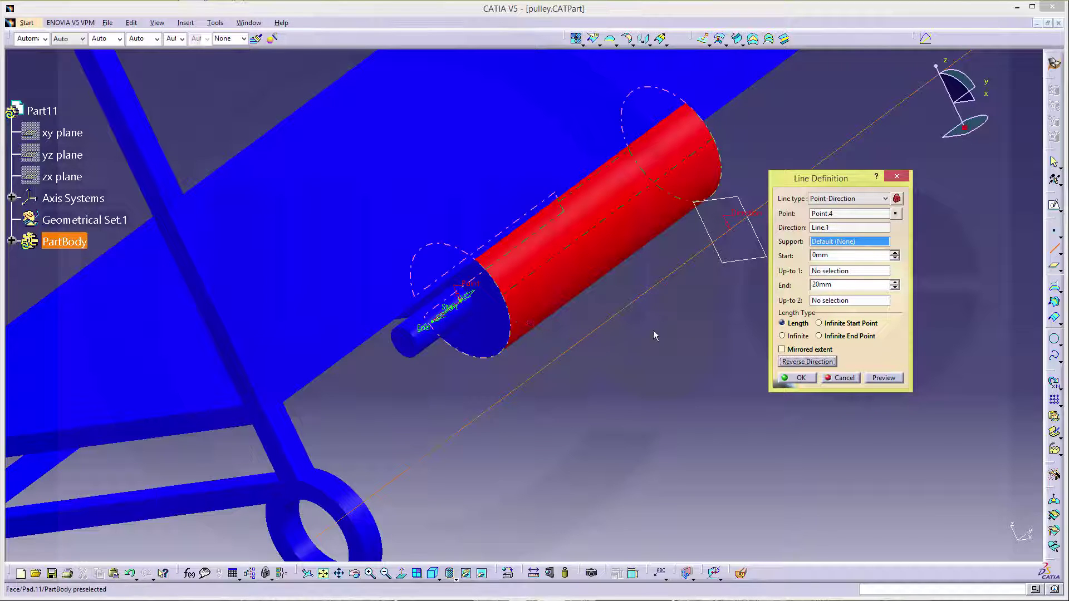
{"action": "left_click", "coordinate": [786, 287]}
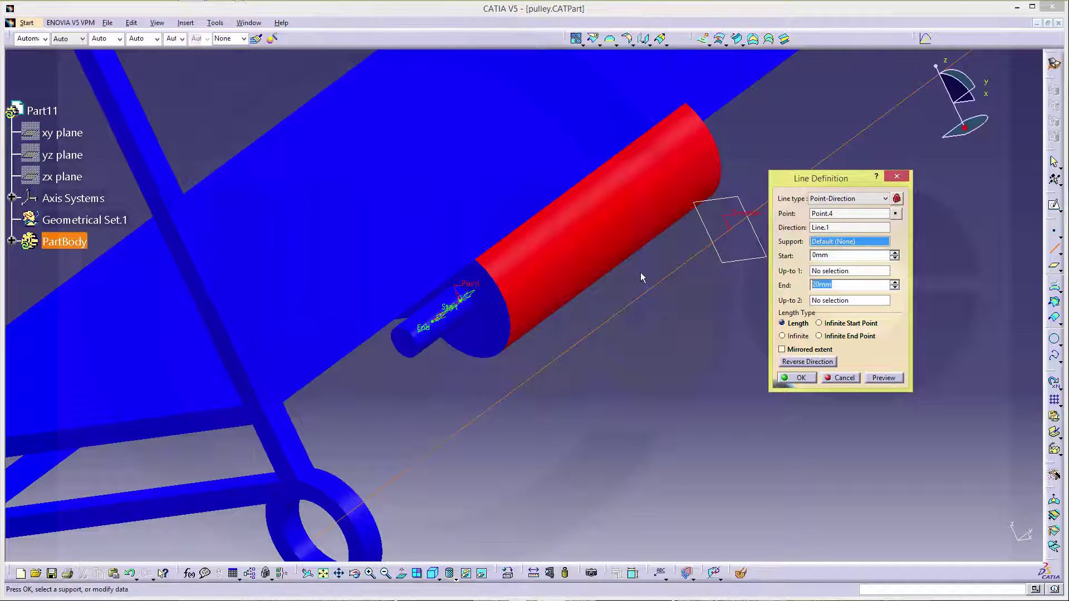
{"action": "type", "text": "50"}
{"action": "key", "text": "Return"}
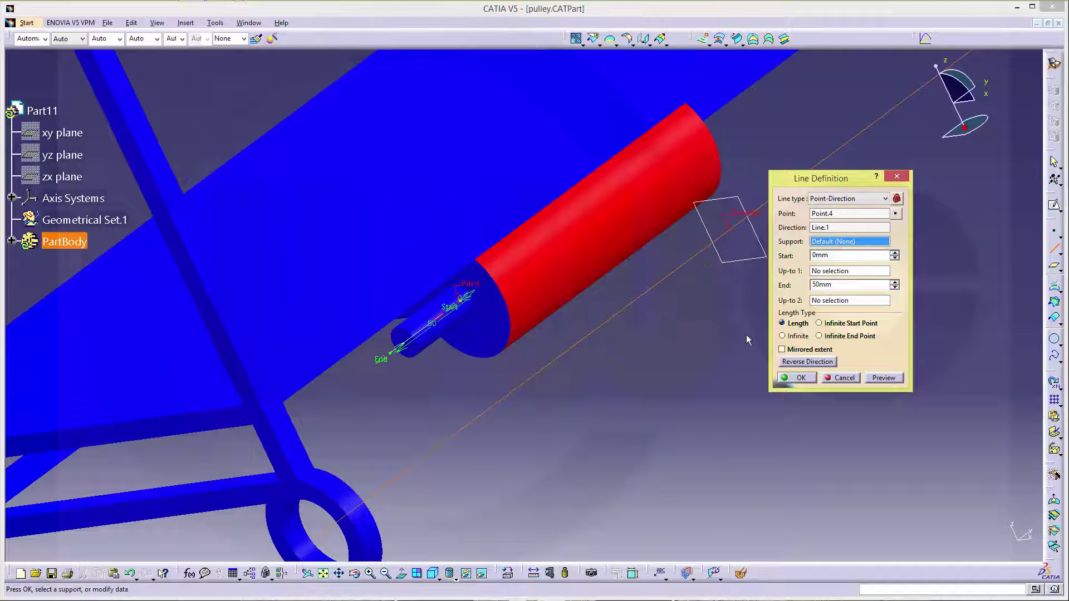
{"action": "left_click", "coordinate": [798, 379]}
{"action": "middle_click_drag", "start_coordinate": [675, 382], "coordinate": [570, 310]}
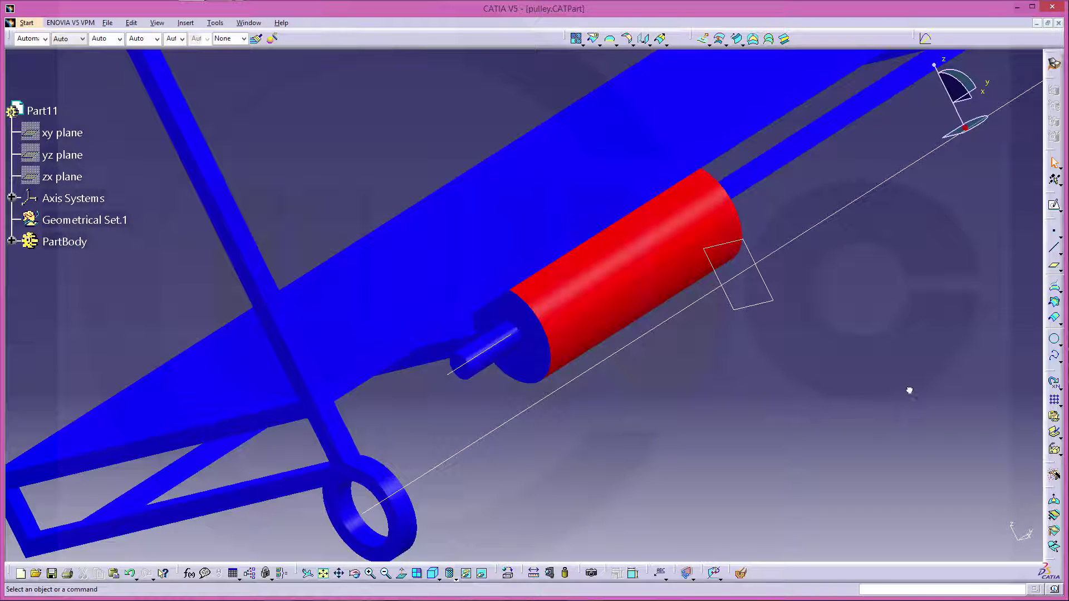
{"action": "left_click", "coordinate": [1053, 266]}
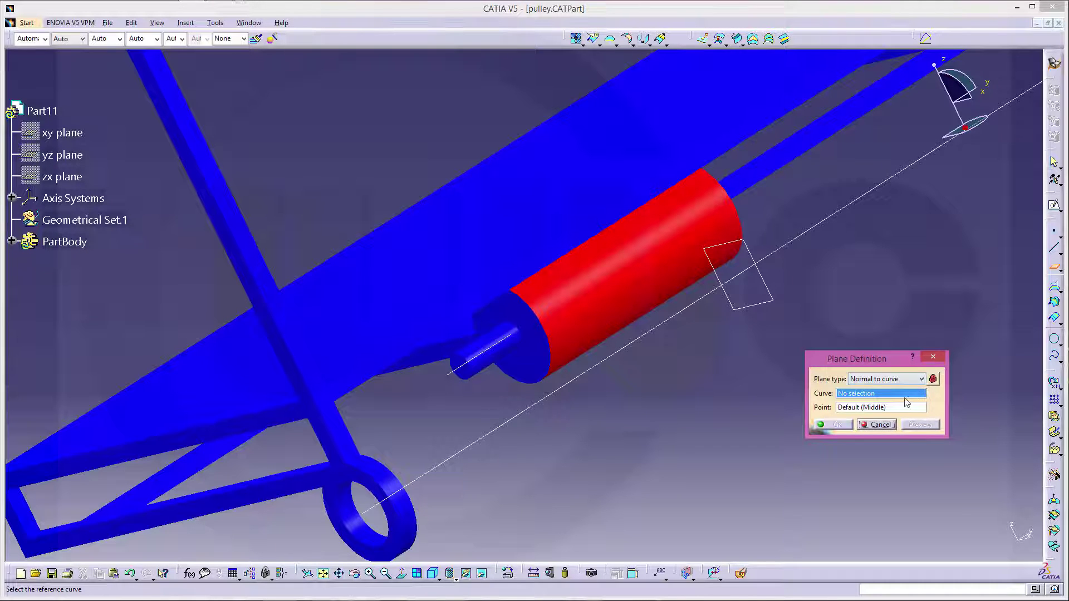
Create a Through planar curve plane on the red cylinder's circular end edge
{"action": "left_click", "coordinate": [921, 379]}
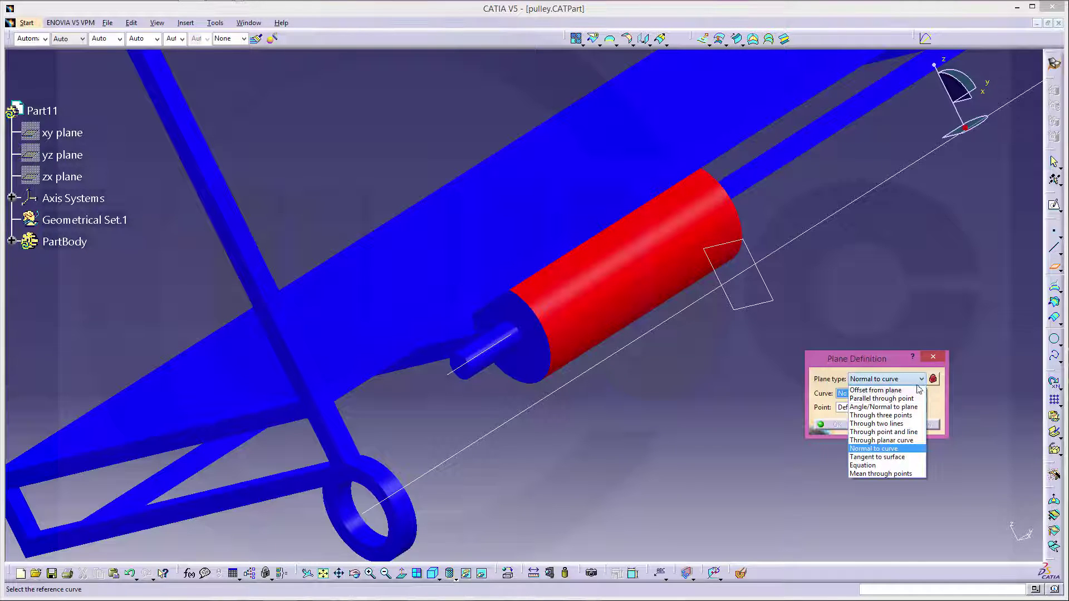
{"action": "left_click", "coordinate": [881, 440]}
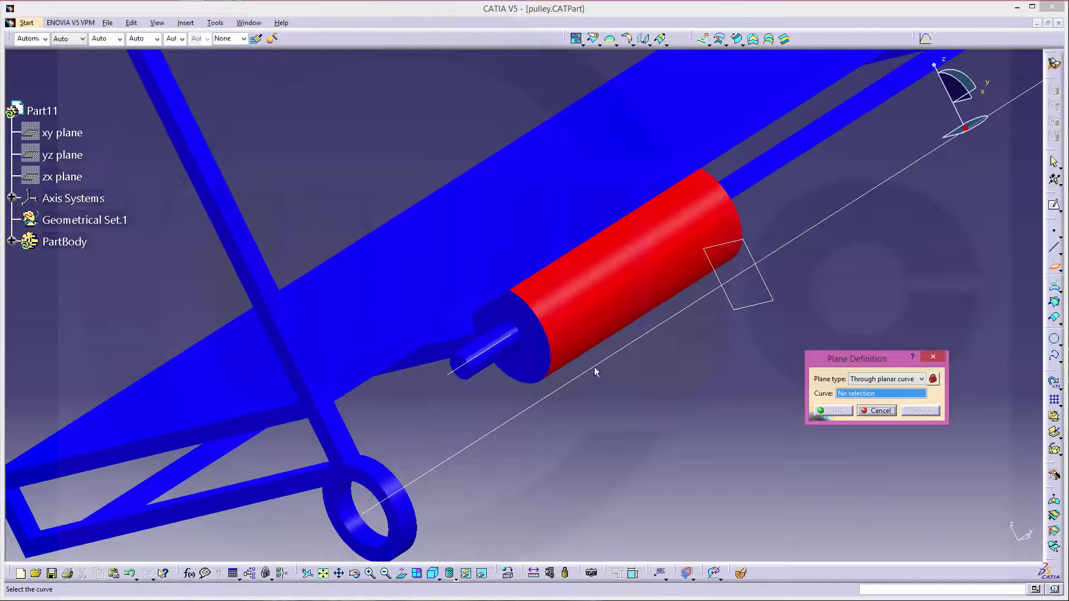
{"action": "left_click", "coordinate": [553, 352]}
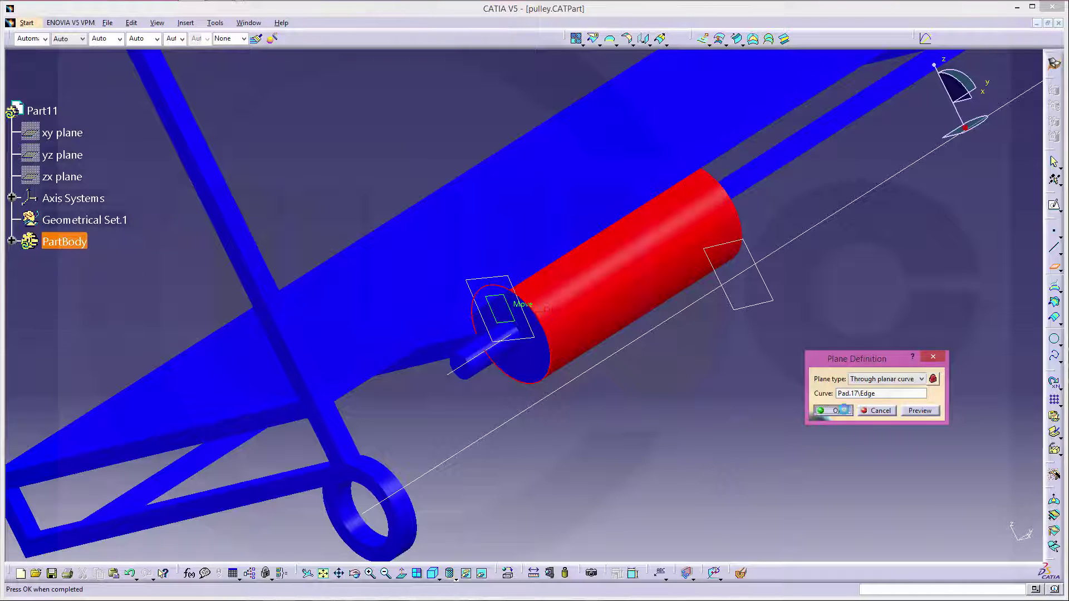
{"action": "left_click", "coordinate": [837, 411]}
{"action": "middle_click_drag", "start_coordinate": [736, 387], "coordinate": [633, 379]}
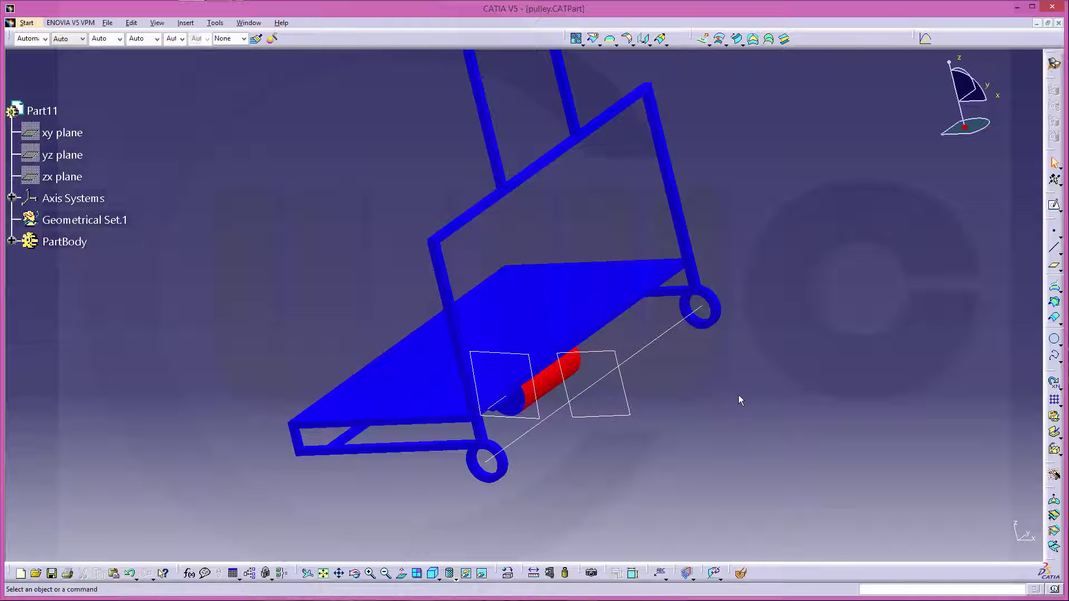
Create an Offset from plane plane on the platform's top face with offset 0
{"action": "left_click", "coordinate": [1054, 270]}
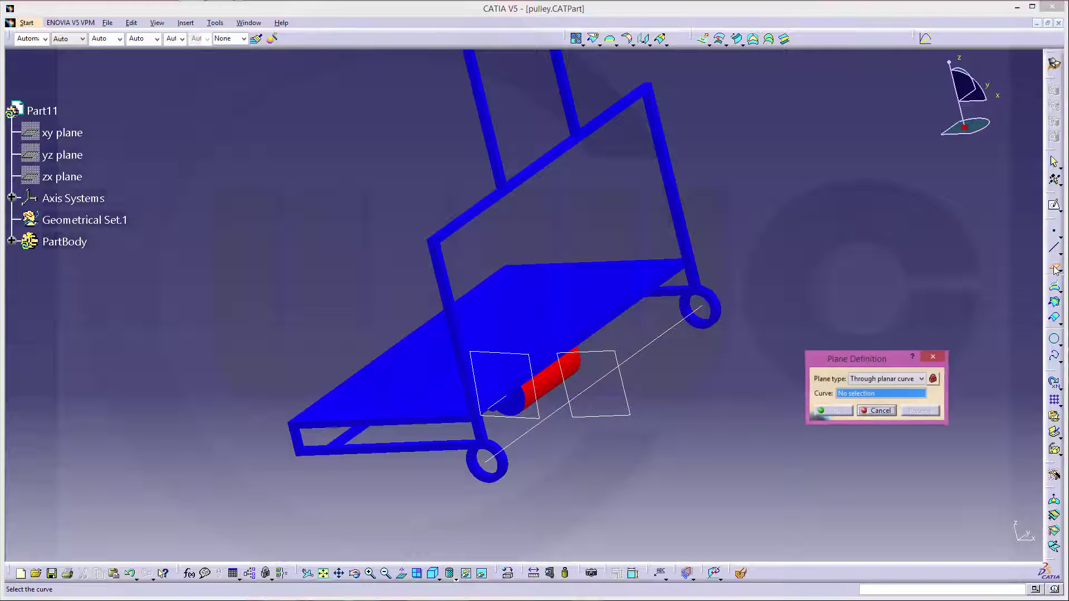
{"action": "left_click", "coordinate": [922, 379]}
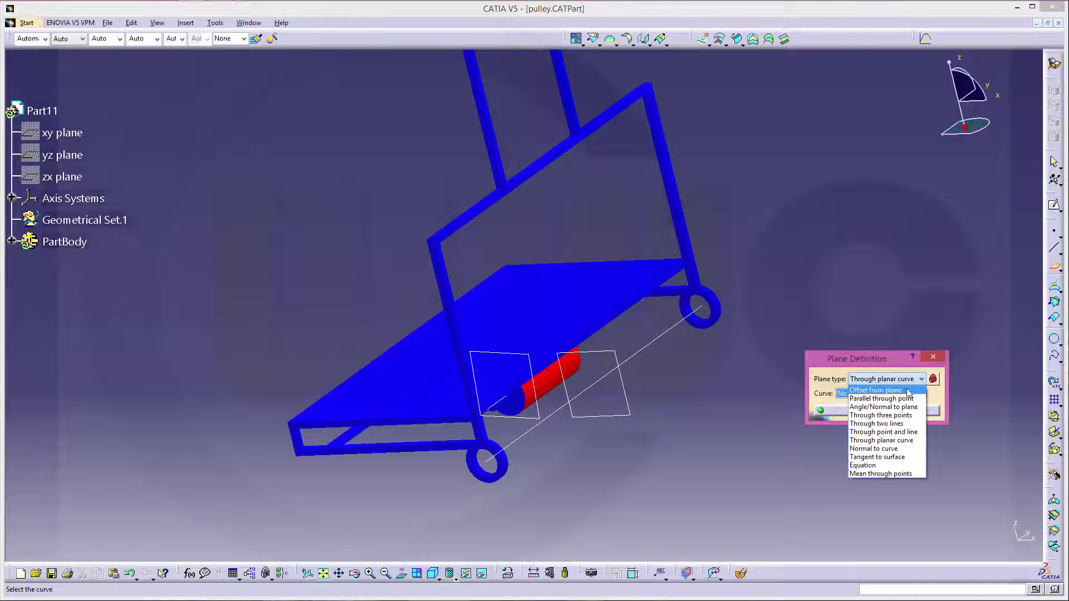
{"action": "left_click", "coordinate": [901, 391]}
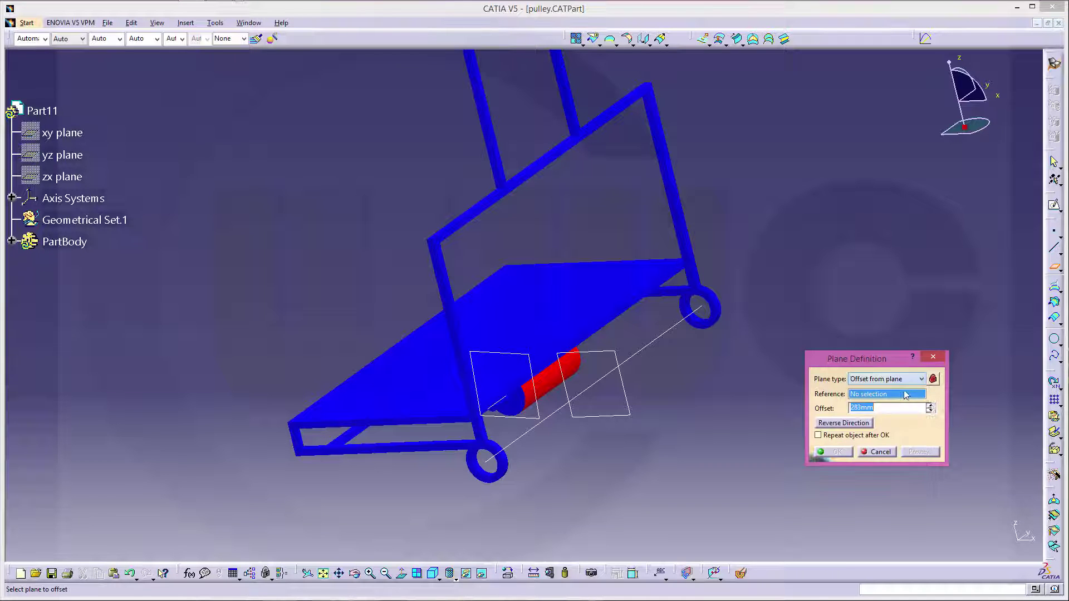
{"action": "left_click", "coordinate": [560, 326]}
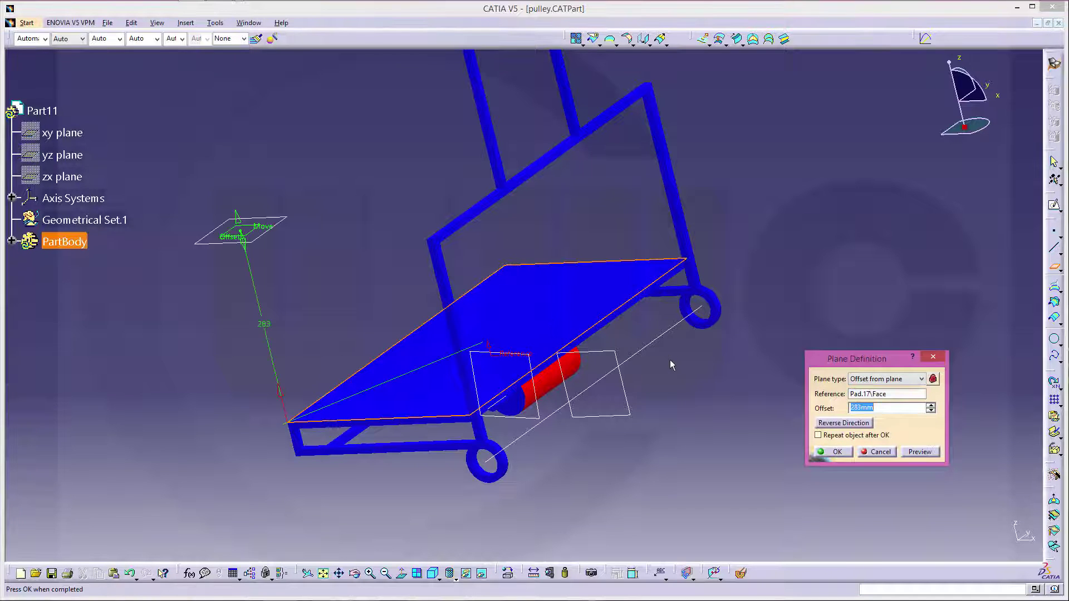
{"action": "type", "text": "0"}
{"action": "key", "text": "Return"}
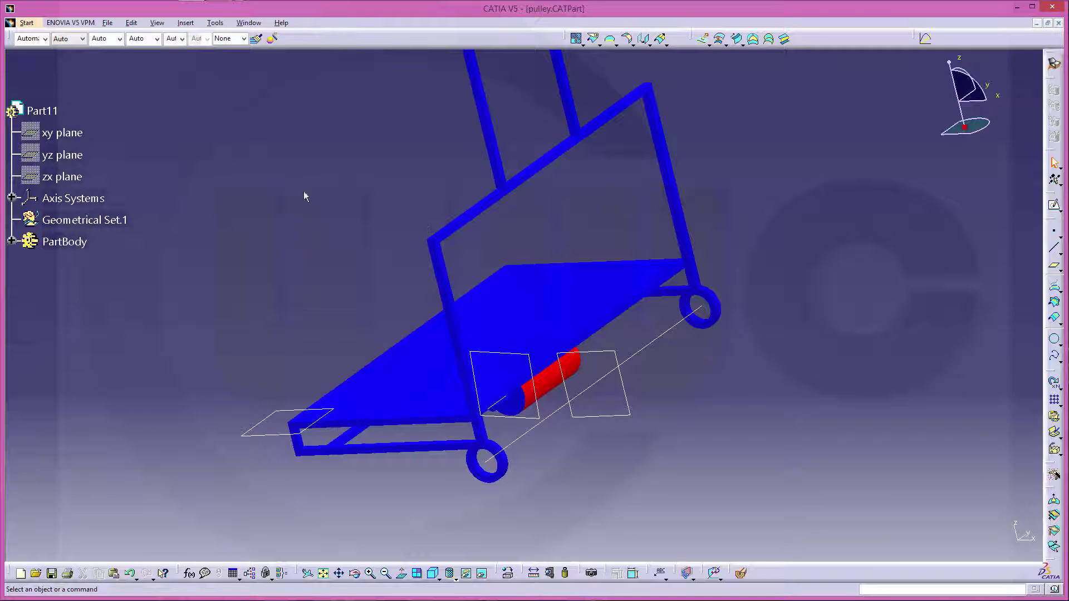
Publish Line.1, Line.2, Plane.3, Plane.4 and Plane.5 using Tools > Publication
{"action": "left_click", "coordinate": [214, 23]}
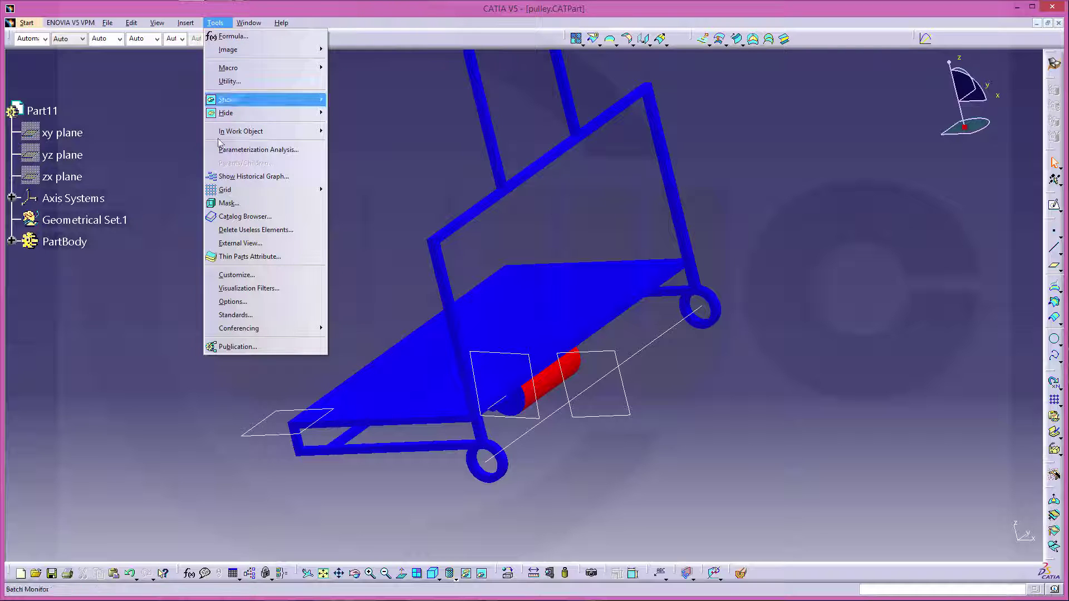
{"action": "left_click", "coordinate": [249, 350]}
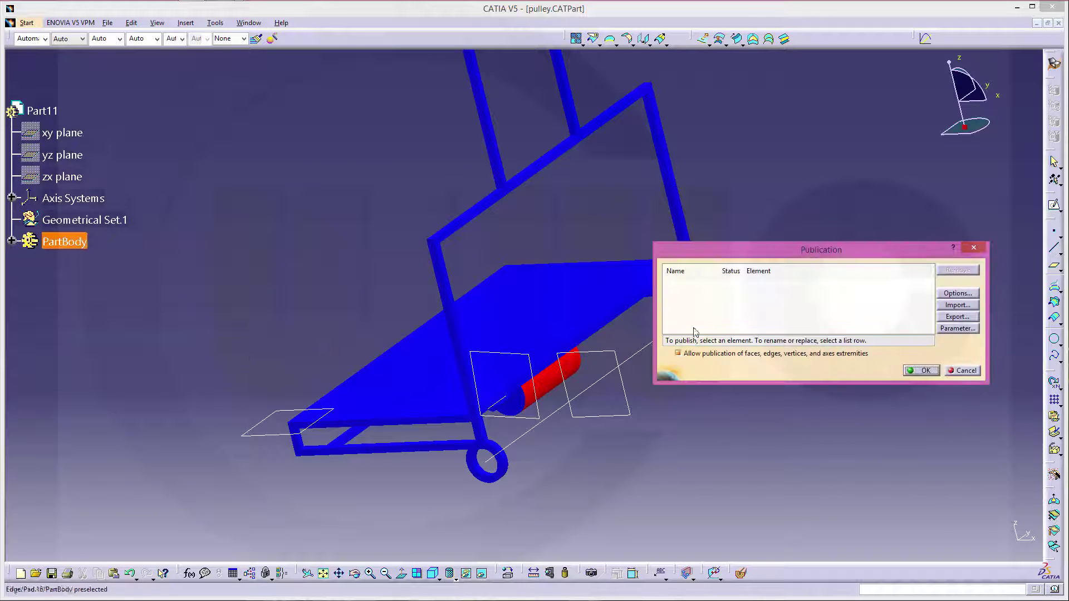
{"action": "middle_click_drag", "start_coordinate": [688, 427], "coordinate": [540, 392]}
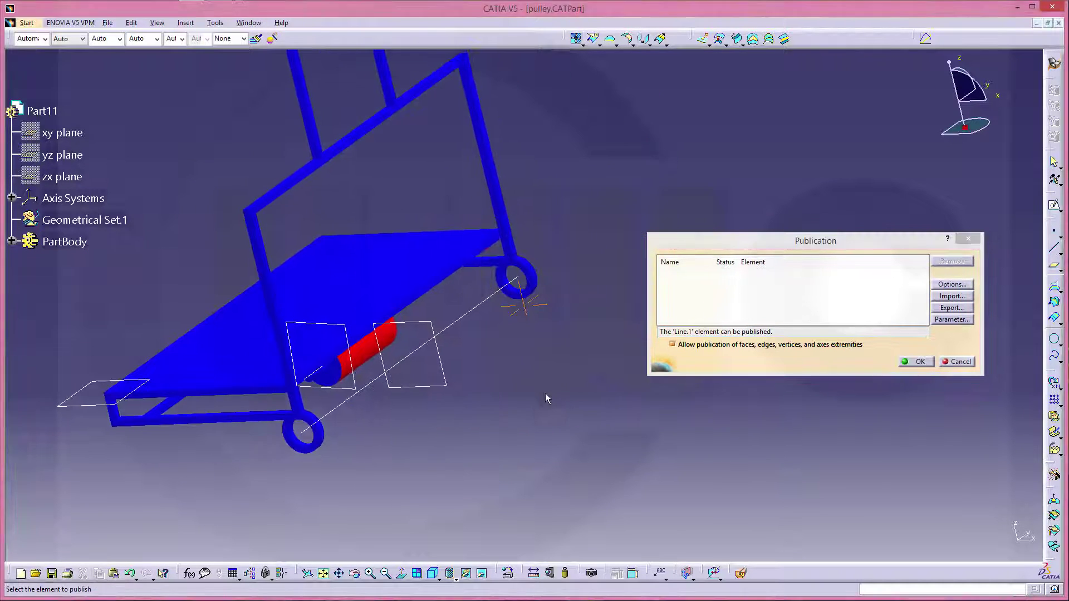
{"action": "left_click", "coordinate": [452, 329]}
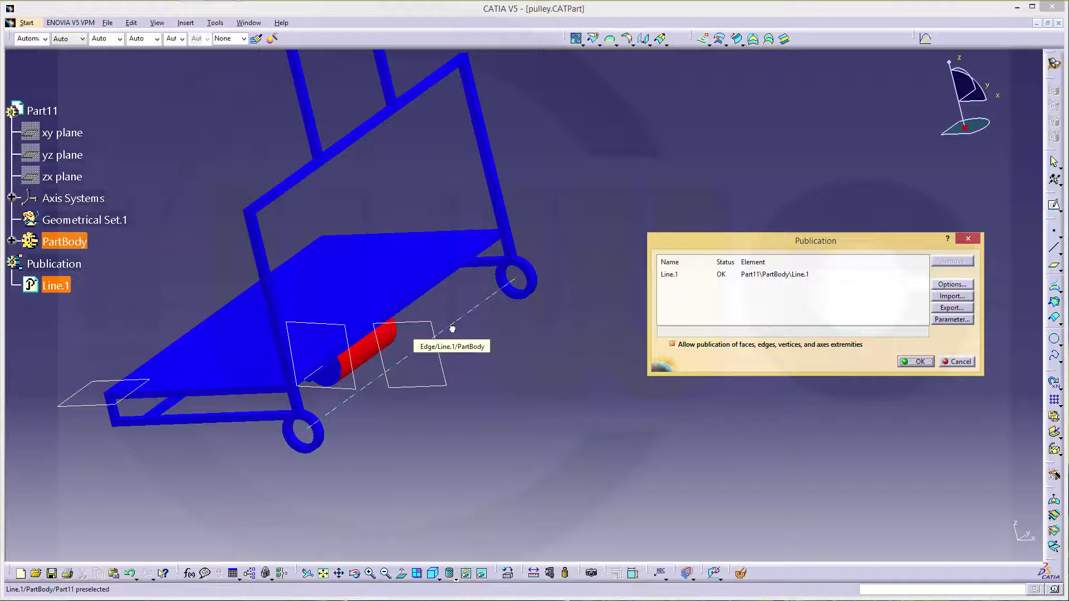
{"action": "left_click", "coordinate": [320, 375]}
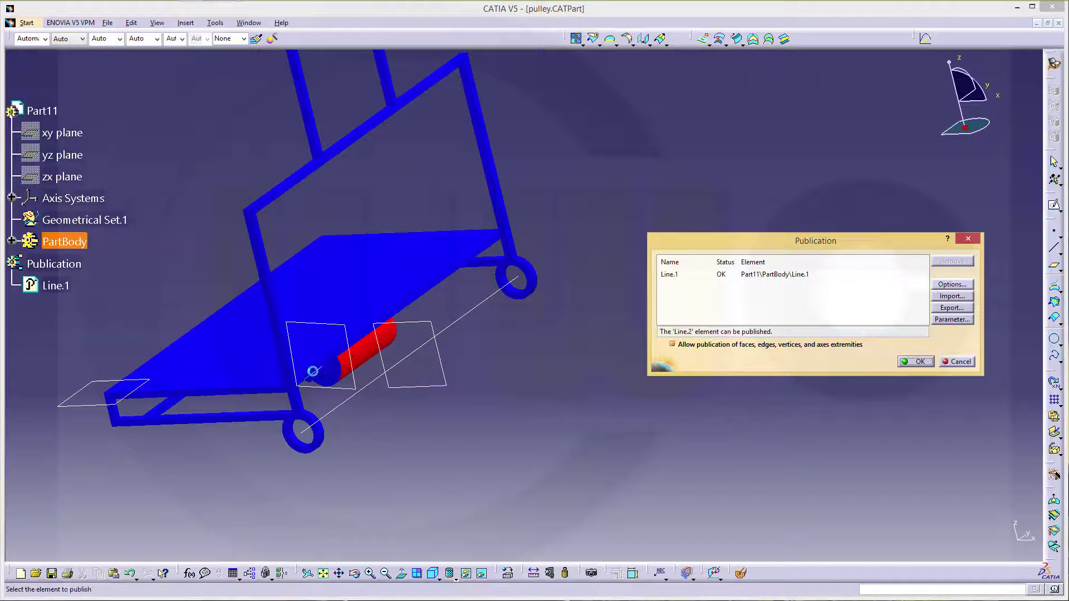
{"action": "left_click", "coordinate": [433, 326]}
{"action": "left_click", "coordinate": [347, 337]}
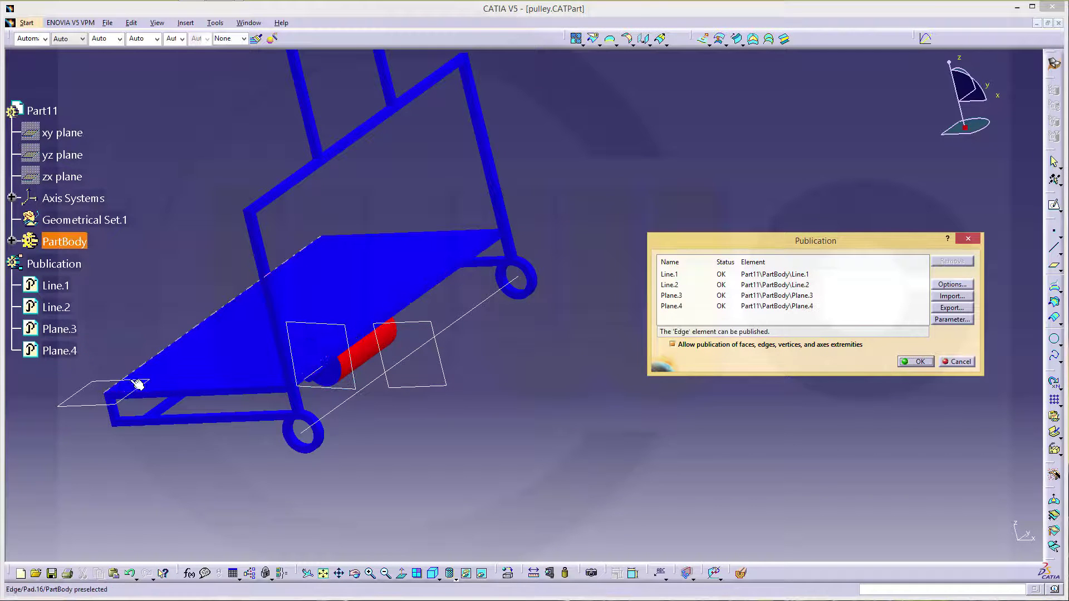
{"action": "left_click", "coordinate": [114, 401]}
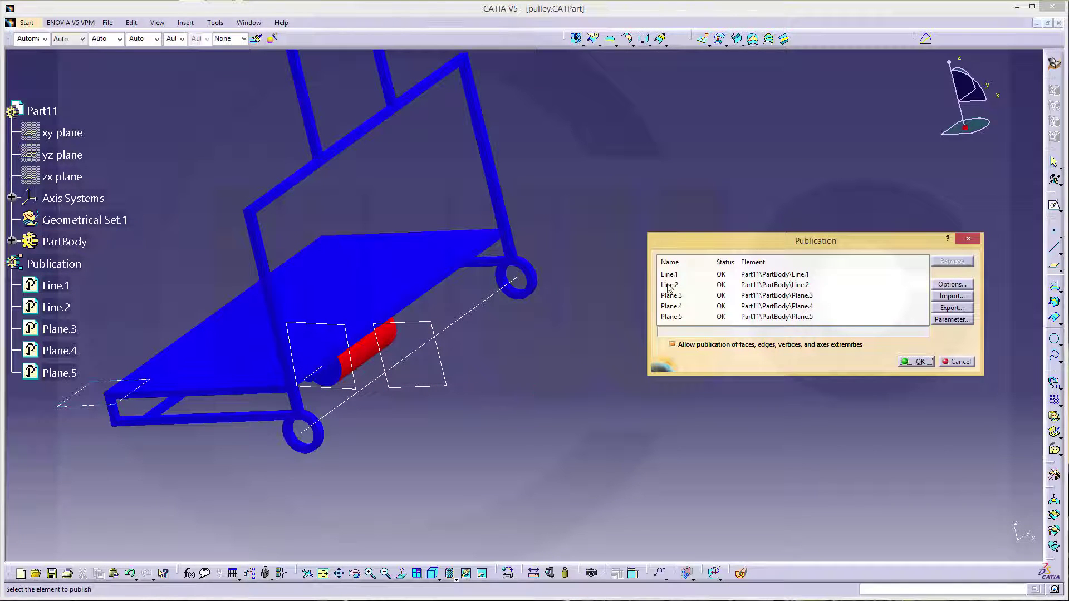
{"action": "left_click", "coordinate": [684, 274]}
Rename published Line.1 to main_axis_trolley and Line.2 to engine_axis
{"action": "left_click", "coordinate": [685, 274]}
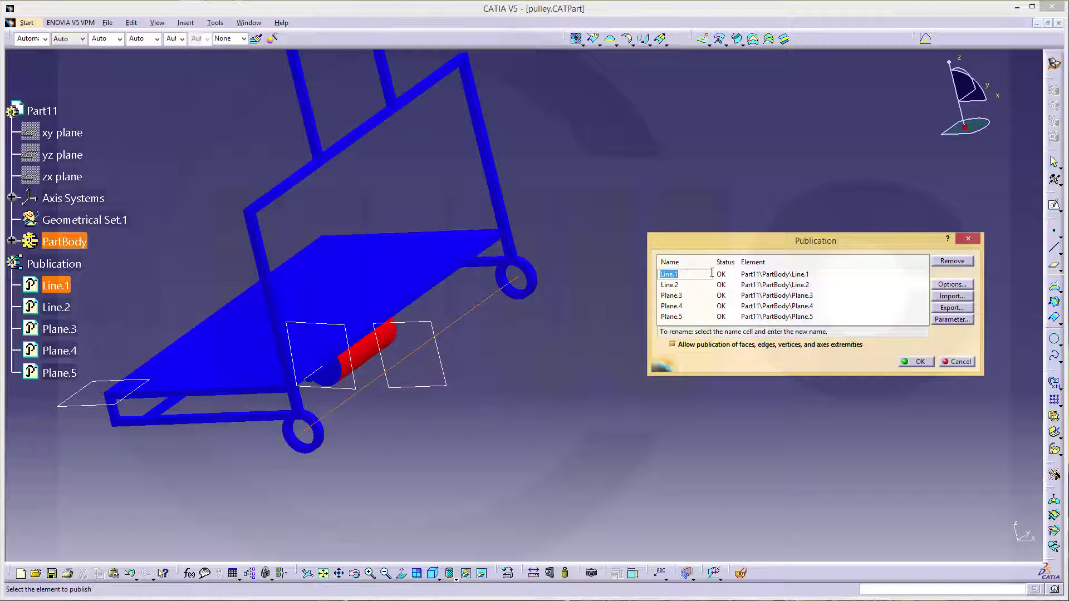
{"action": "type", "text": "main_axis_"}
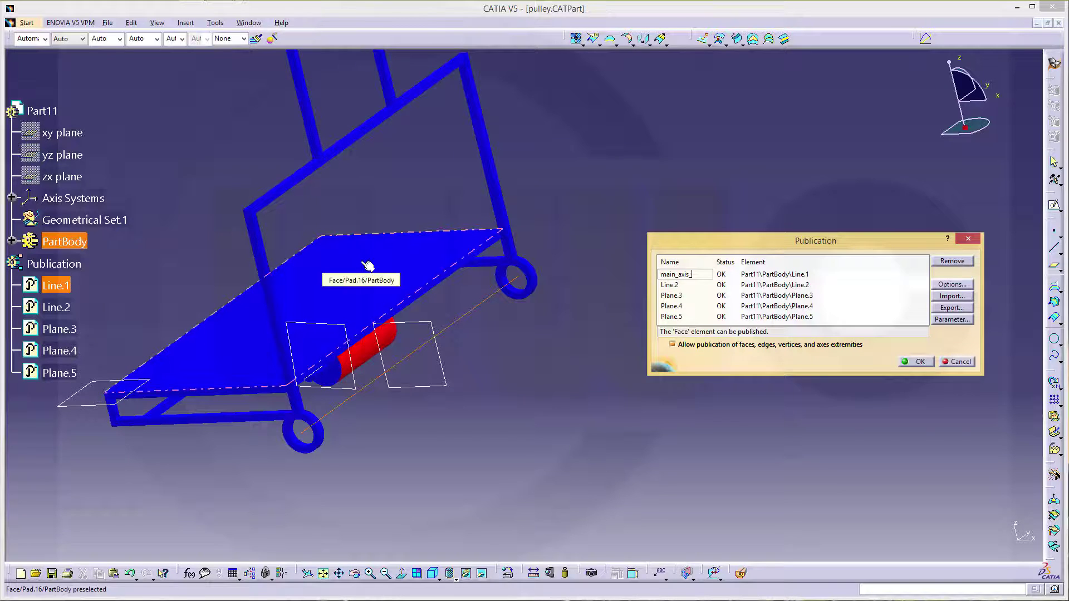
{"action": "type", "text": "trolley"}
{"action": "key", "text": "Return"}
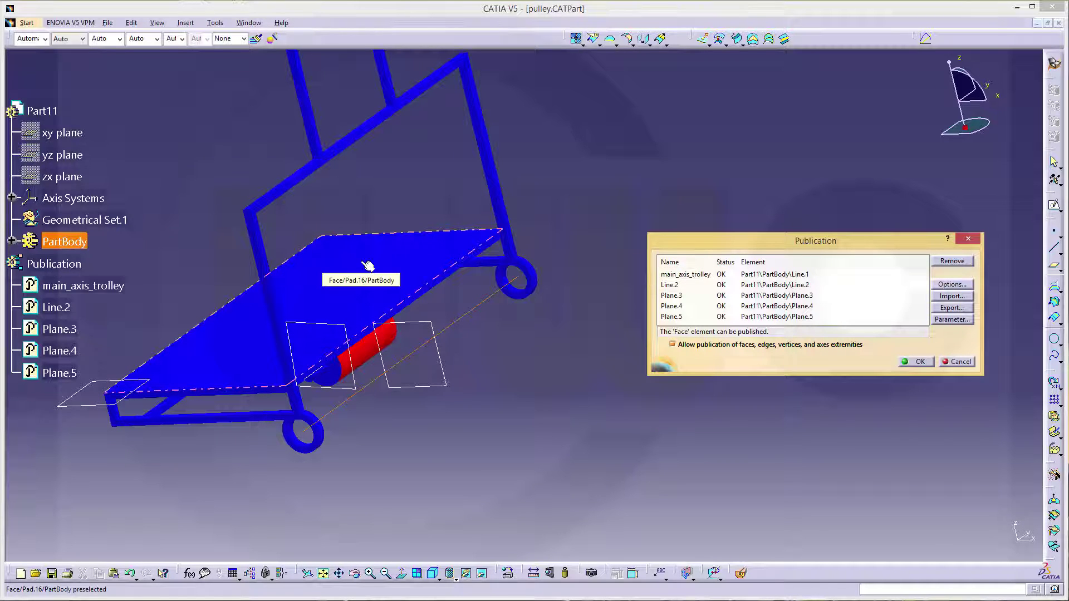
{"action": "left_click", "coordinate": [675, 285]}
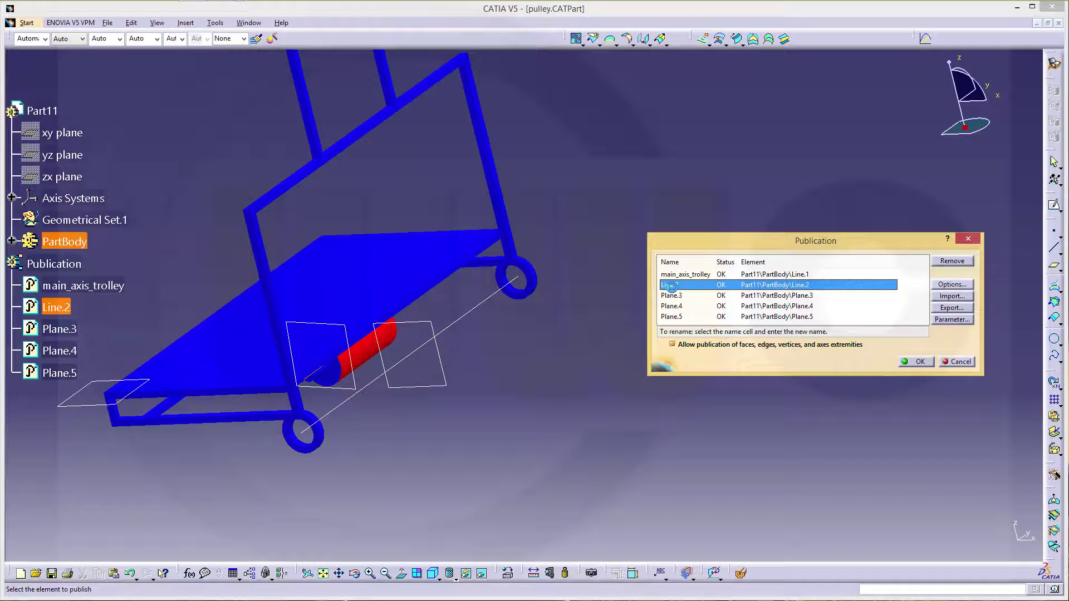
{"action": "left_click", "coordinate": [685, 285]}
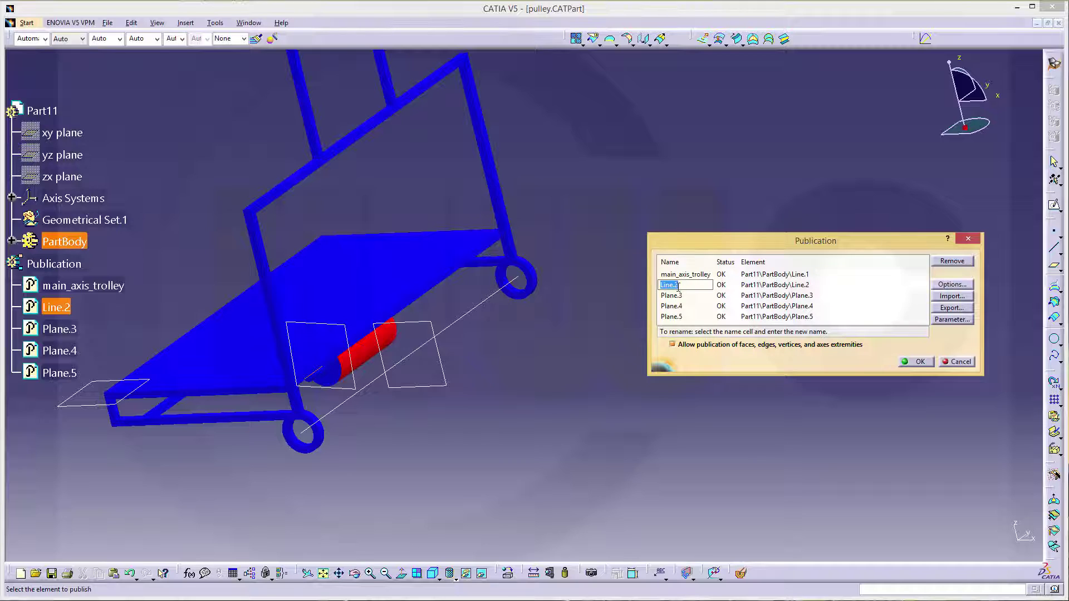
{"action": "key", "text": "BackSpace"}
{"action": "type", "text": "eng"}
{"action": "key", "text": "Return"}
Rename Plane.3 to mid_plane_trolley and retype engine_axis as axis_engine
{"action": "left_click", "coordinate": [673, 296]}
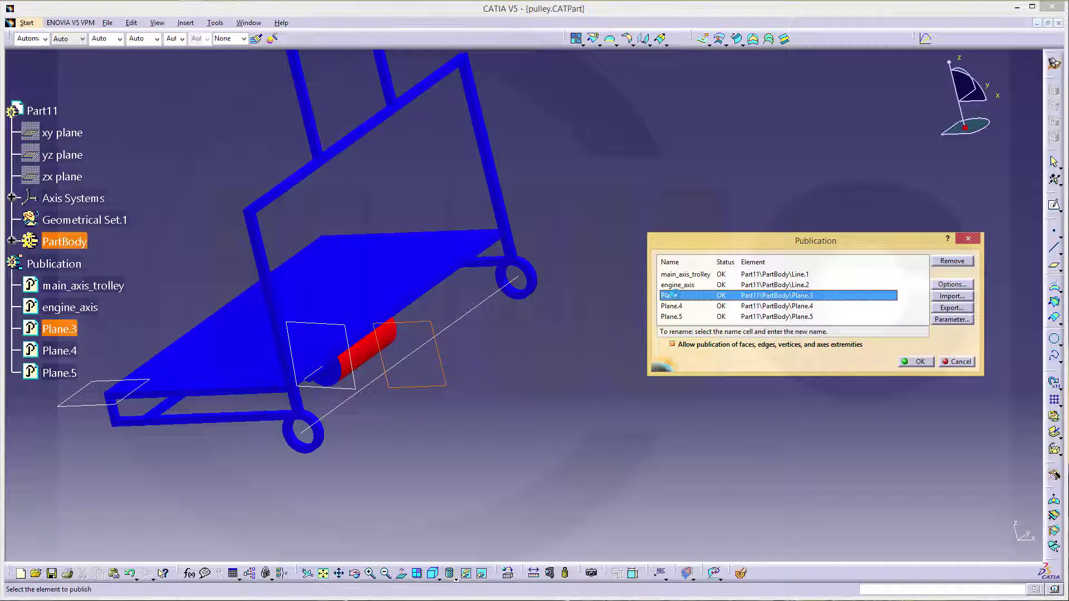
{"action": "left_click", "coordinate": [674, 296]}
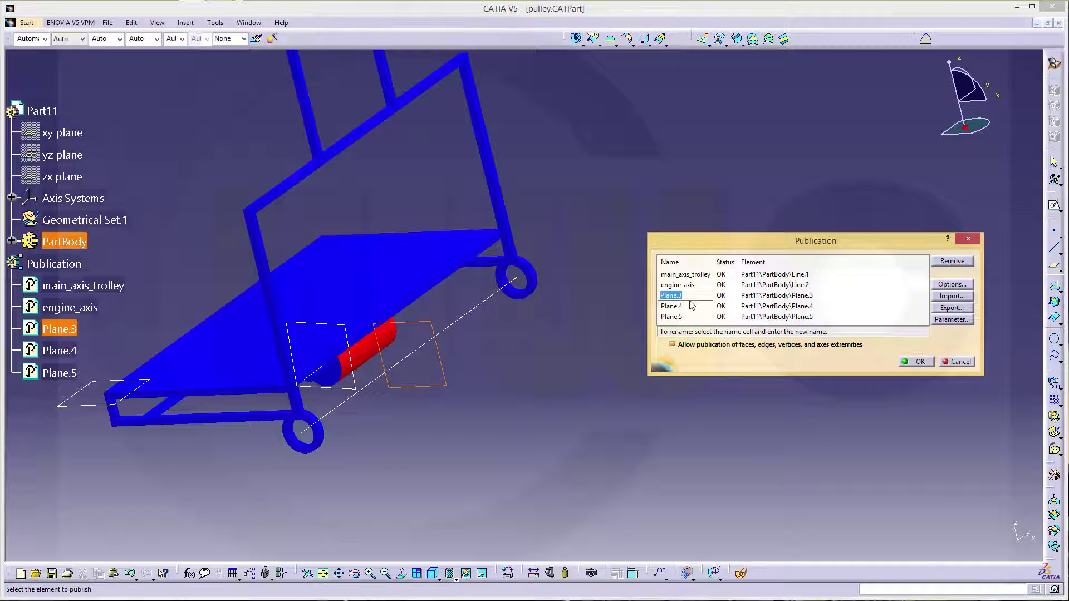
{"action": "type", "text": "mid_plane_trolley"}
{"action": "left_click", "coordinate": [708, 274]}
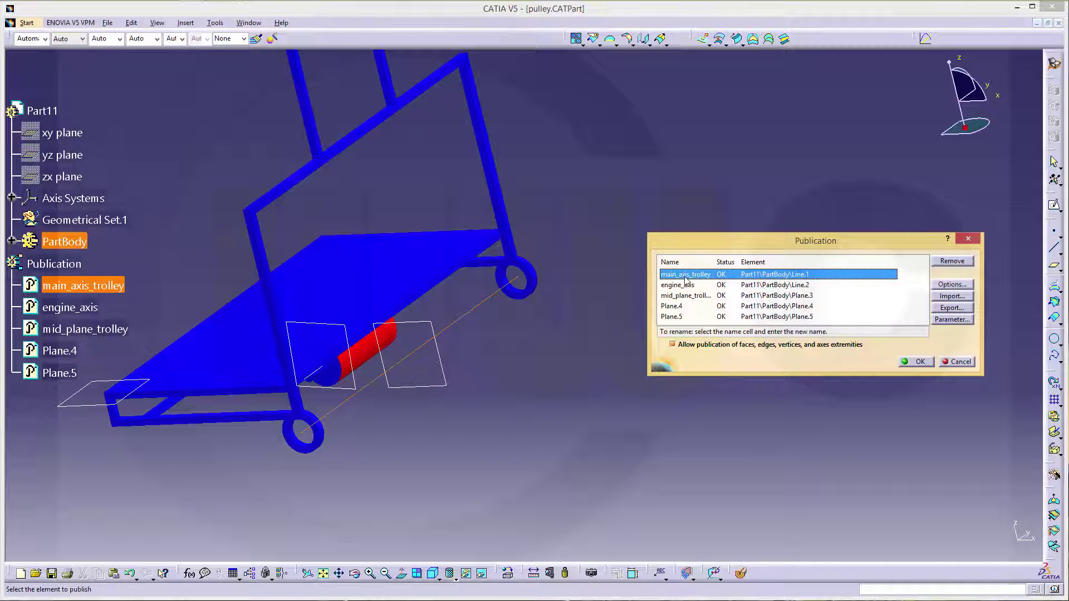
{"action": "left_click", "coordinate": [685, 276]}
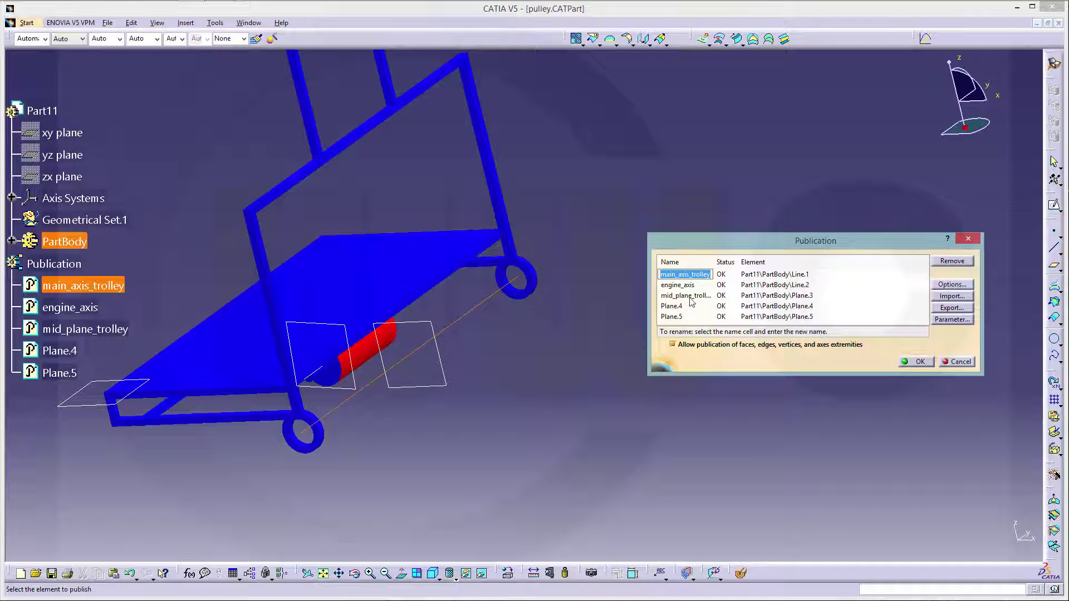
{"action": "left_click", "coordinate": [690, 284]}
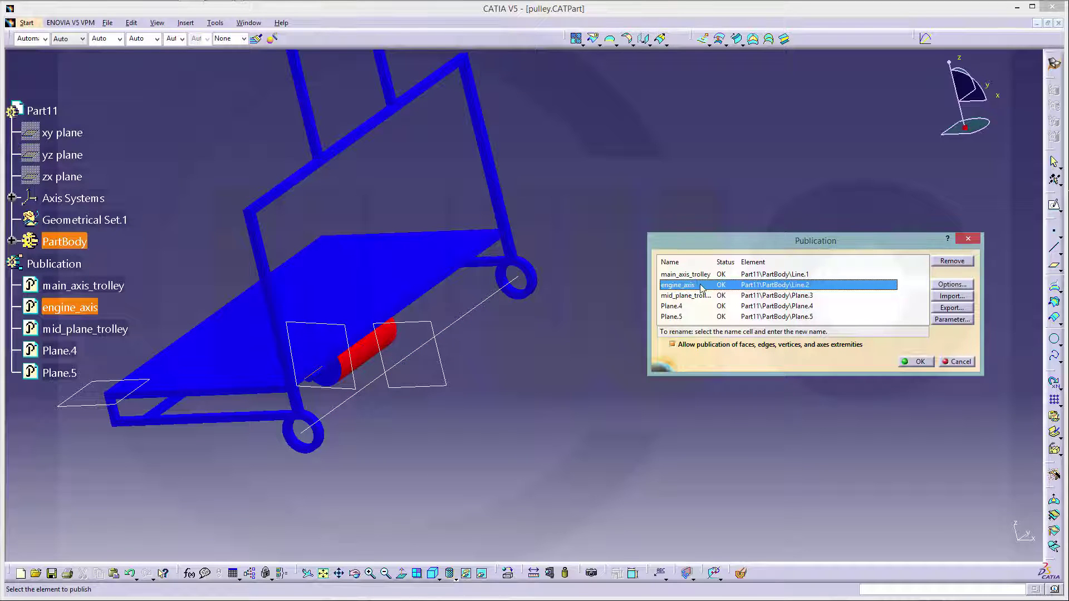
{"action": "left_click", "coordinate": [699, 285]}
{"action": "left_click_drag", "start_coordinate": [699, 285], "coordinate": [660, 286]}
{"action": "type", "text": "axi"}
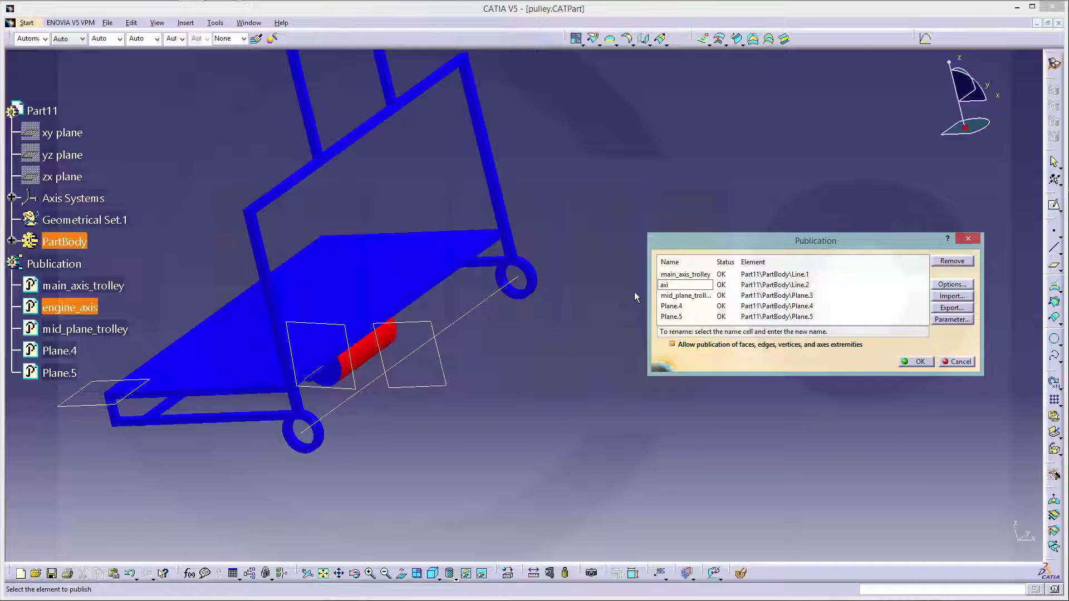
{"action": "type", "text": "s_engine"}
Confirm axis_engine and rename published Plane.4 to plane_engine
{"action": "key", "text": "Return"}
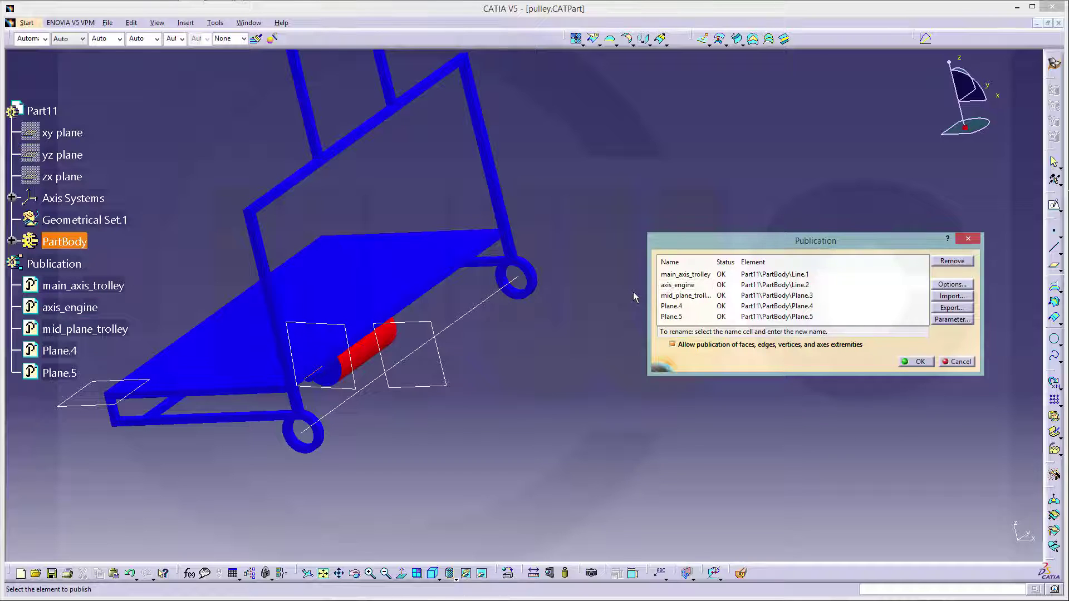
{"action": "left_click", "coordinate": [676, 306]}
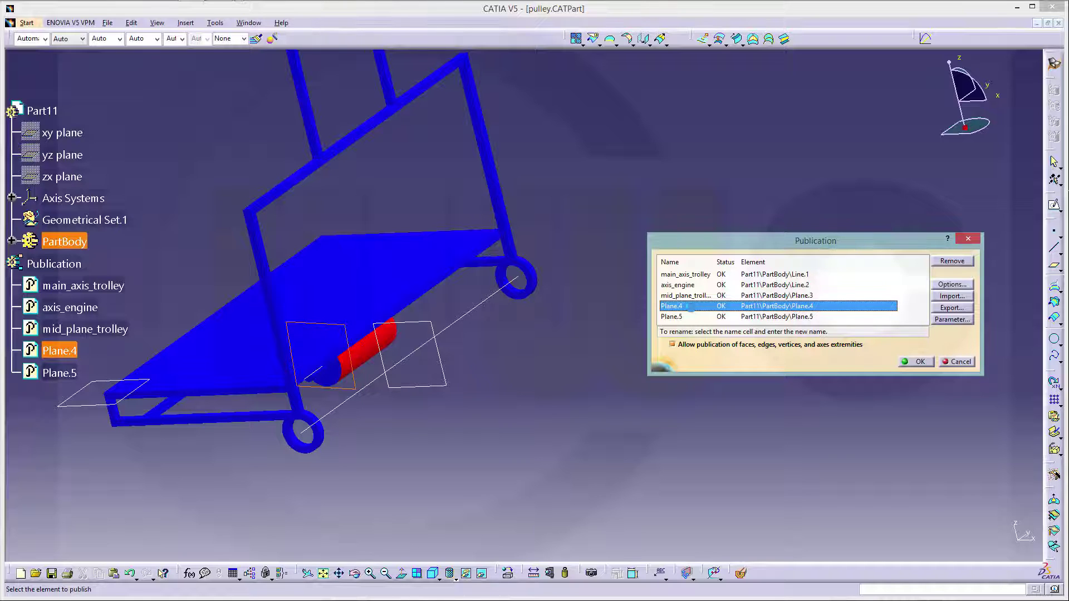
{"action": "left_click", "coordinate": [689, 307]}
{"action": "type", "text": "pl"}
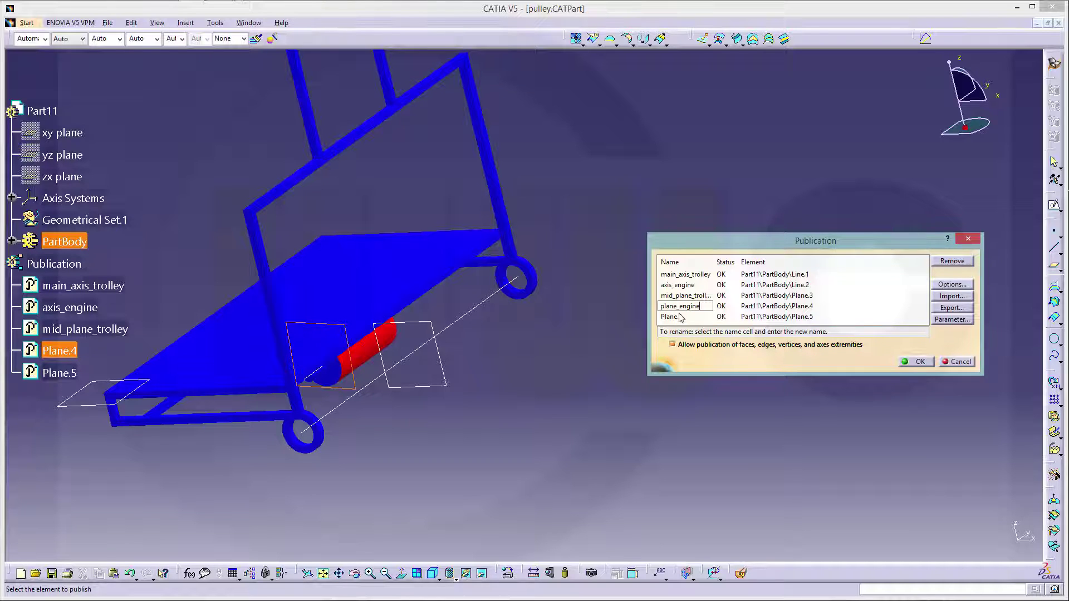
{"action": "left_click", "coordinate": [680, 317]}
Rename published Plane.5 to plane_load and close the Publication dialog with OK
{"action": "left_click", "coordinate": [680, 318]}
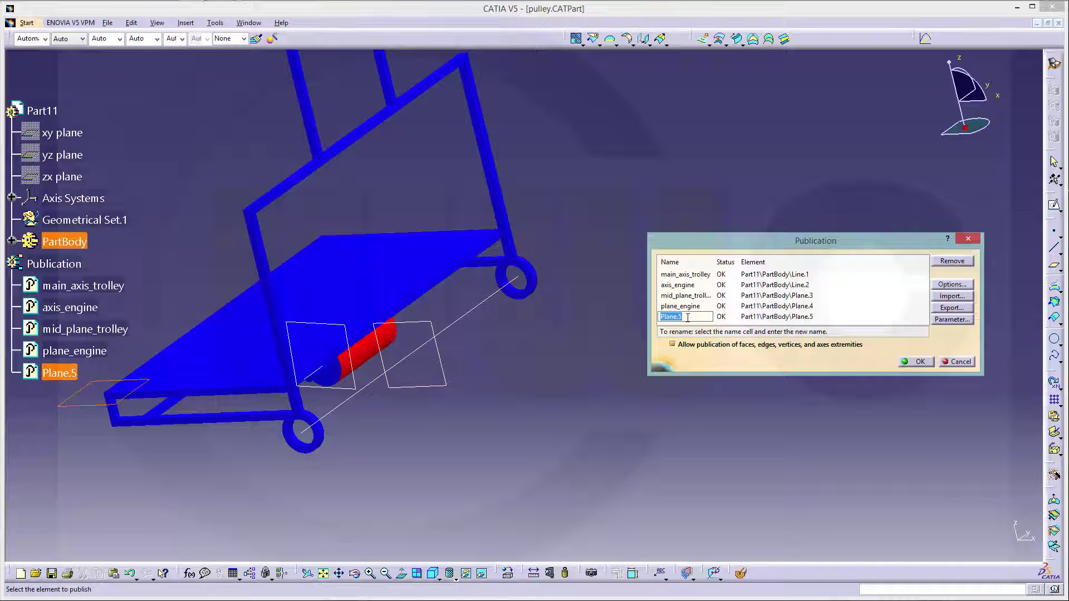
{"action": "left_click", "coordinate": [688, 321]}
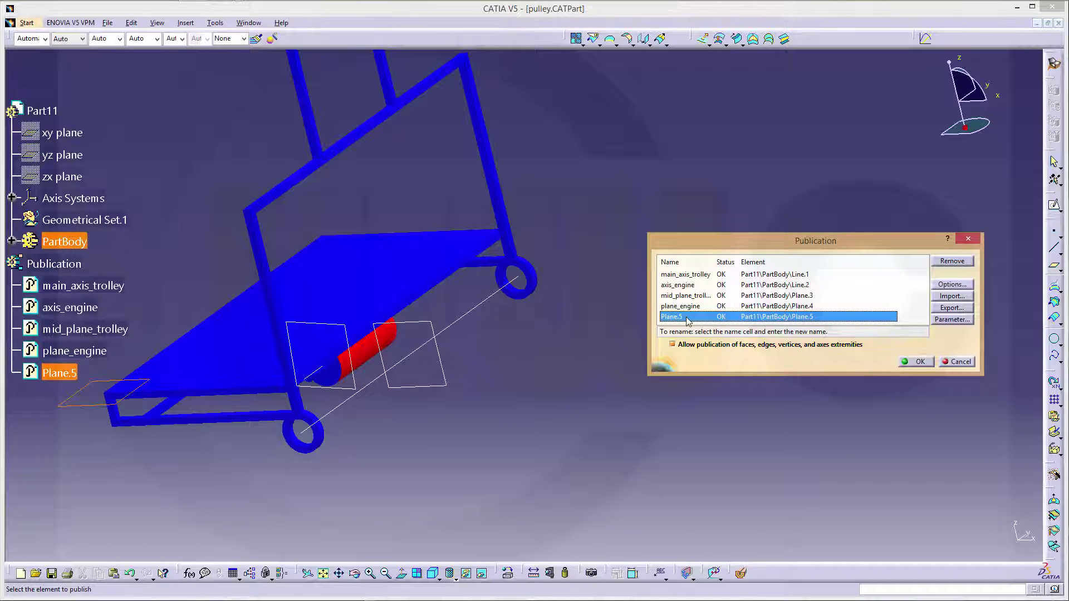
{"action": "key", "text": "Up"}
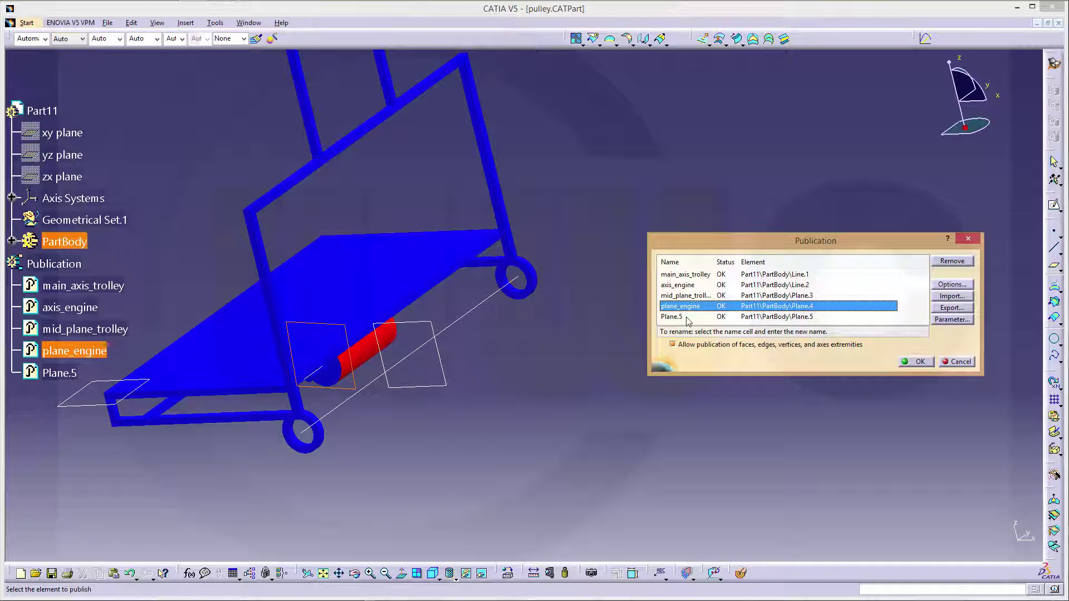
{"action": "left_click", "coordinate": [686, 317]}
{"action": "left_click", "coordinate": [687, 316]}
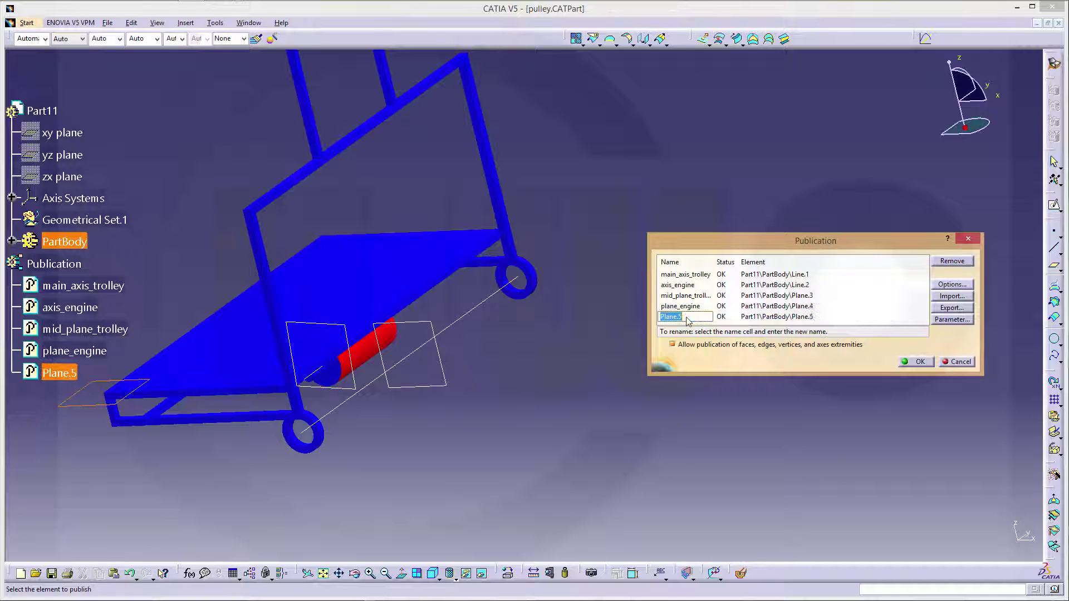
{"action": "key", "text": "BackSpace"}
{"action": "key", "text": "Return"}
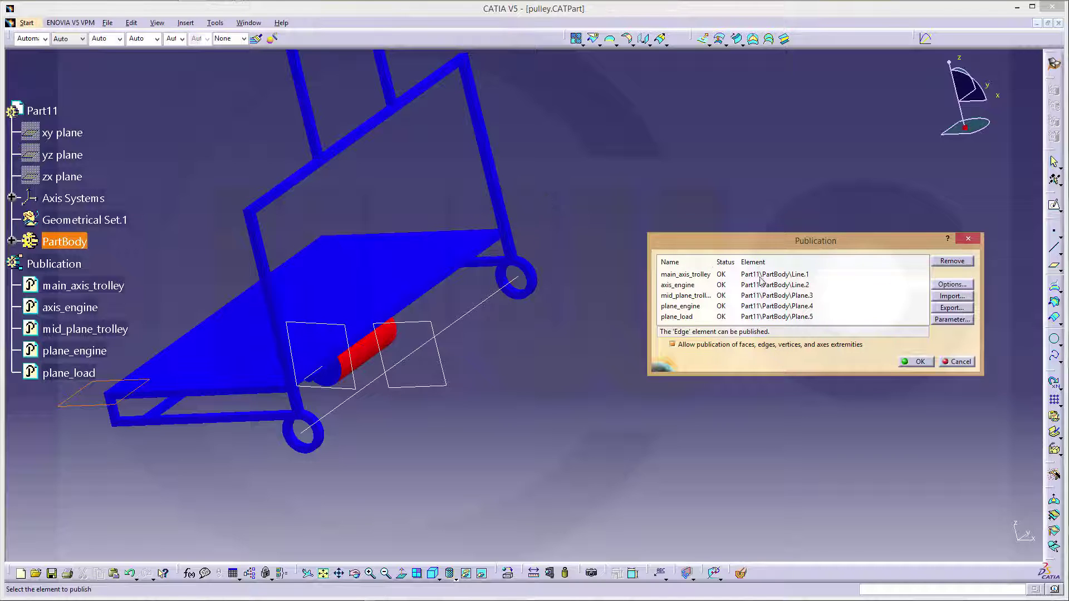
{"action": "left_click", "coordinate": [919, 362]}
Save pulley.CATPart with File > Save
{"action": "left_click", "coordinate": [83, 286]}
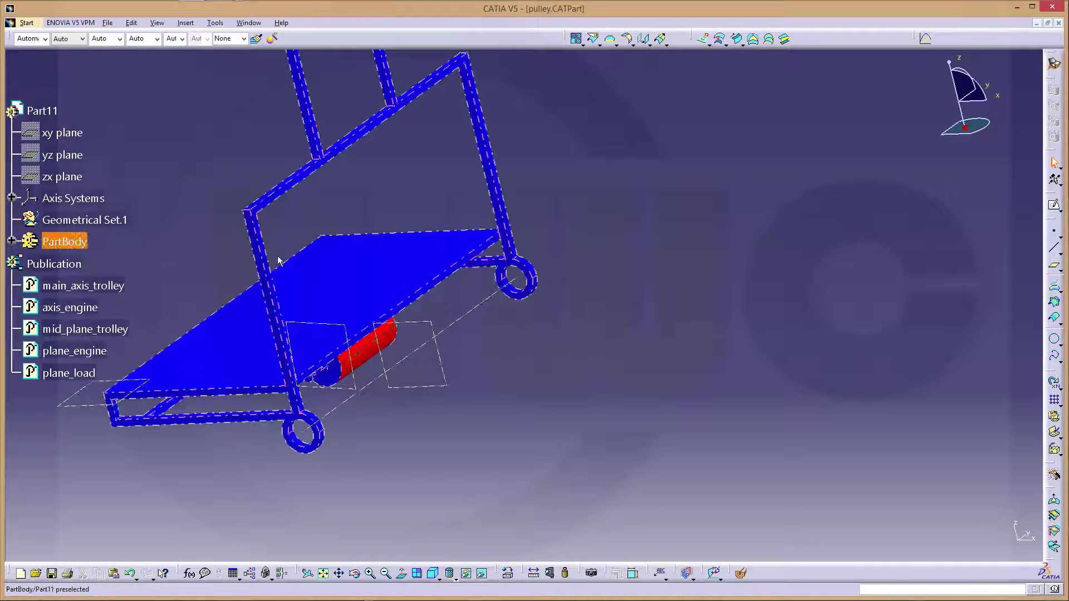
{"action": "left_click", "coordinate": [107, 24]}
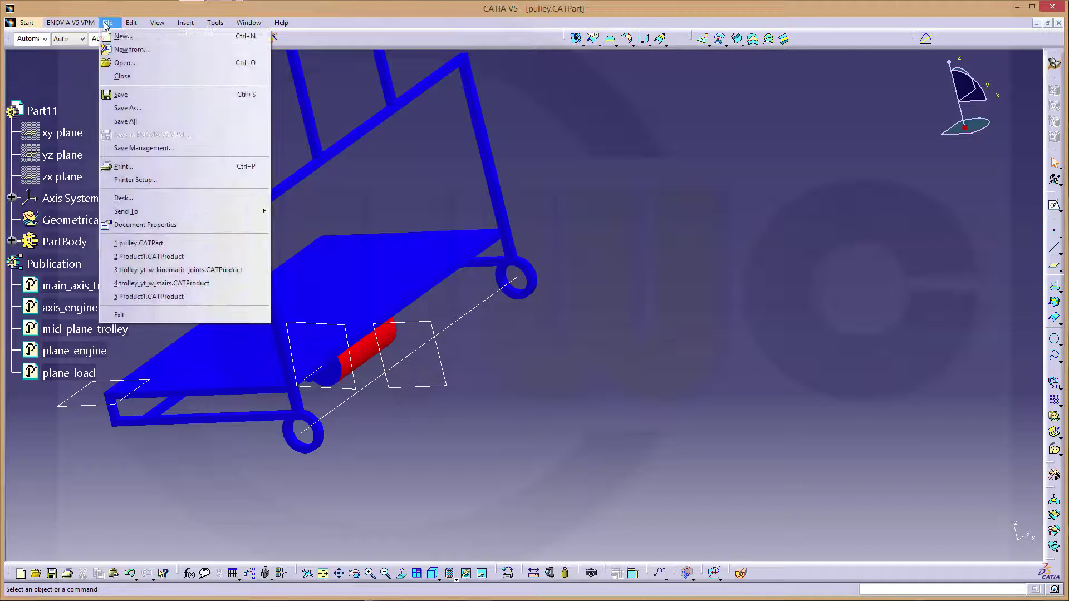
{"action": "left_click", "coordinate": [143, 96]}
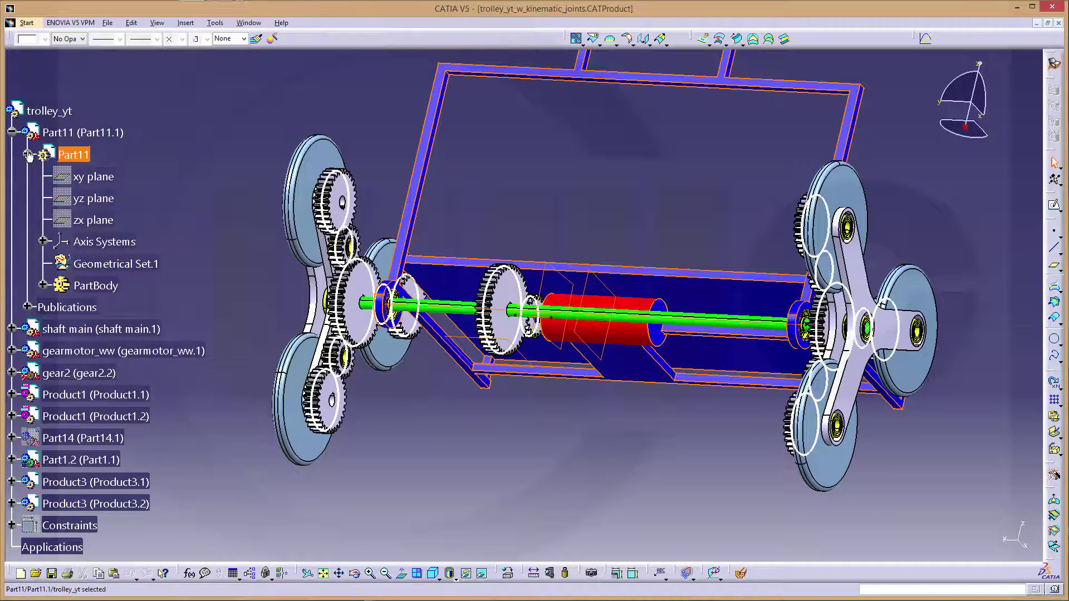
Collapse Part11 and expand its Publications node to list the five published elements
{"action": "left_click", "coordinate": [27, 155]}
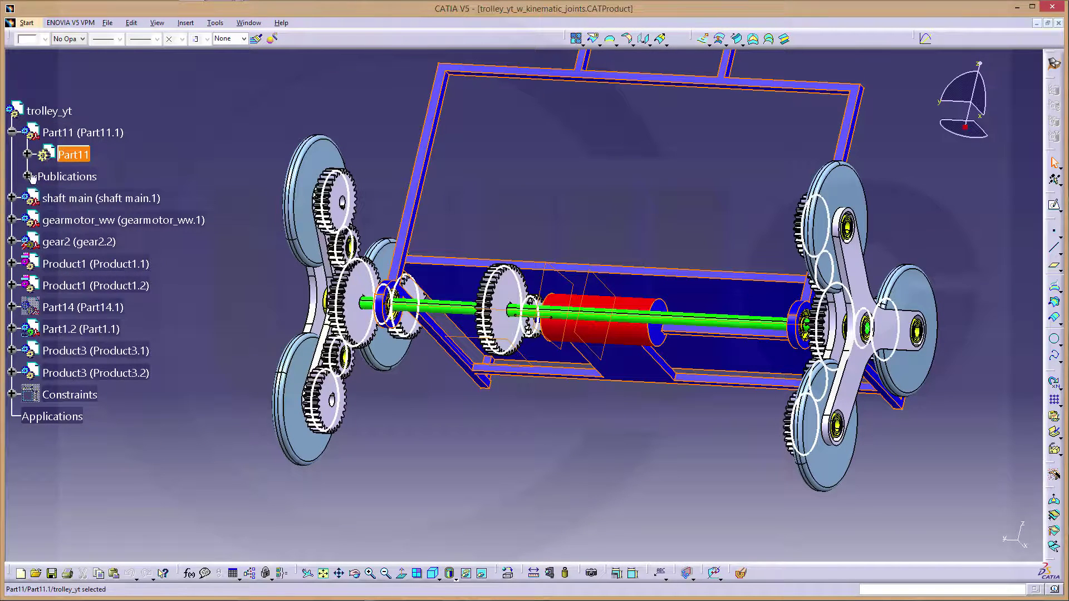
{"action": "left_click", "coordinate": [28, 176]}
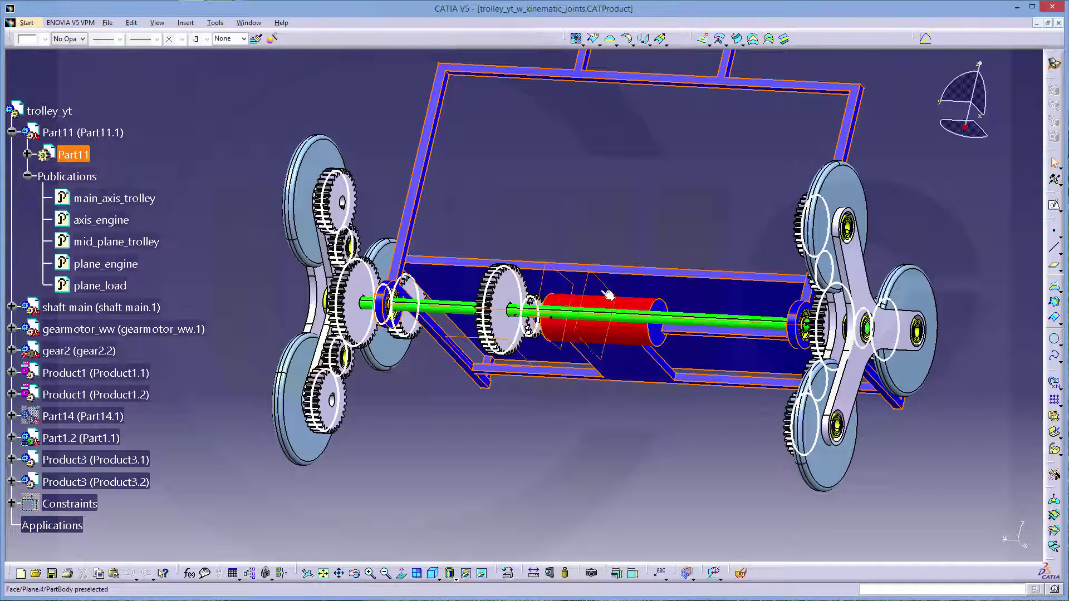
{"action": "left_click", "coordinate": [518, 470]}
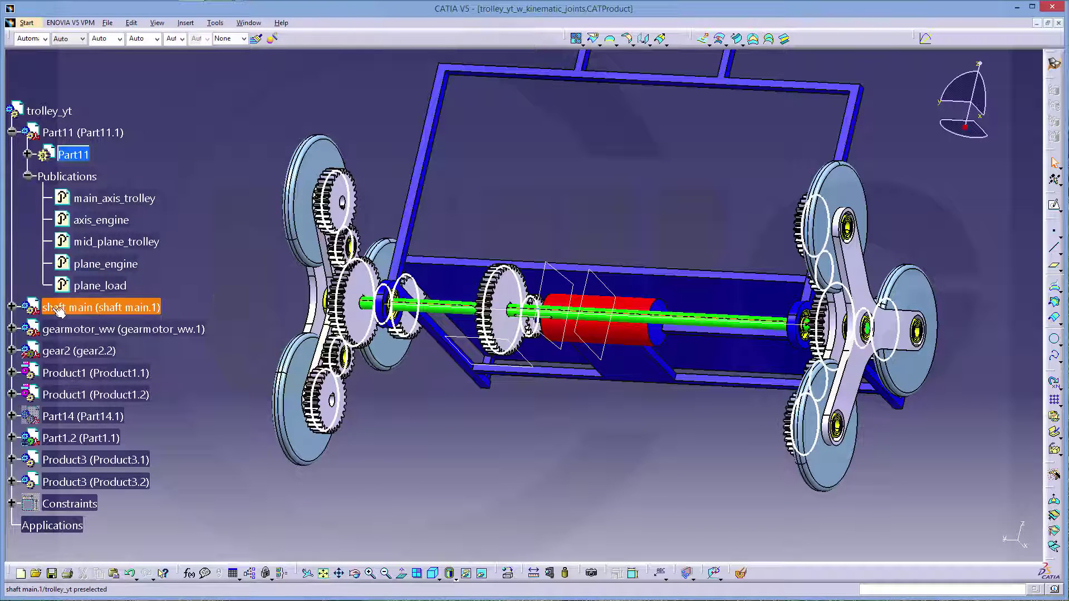
Open shaft main.CATPart in a new window from its context menu
{"action": "left_click", "coordinate": [11, 307]}
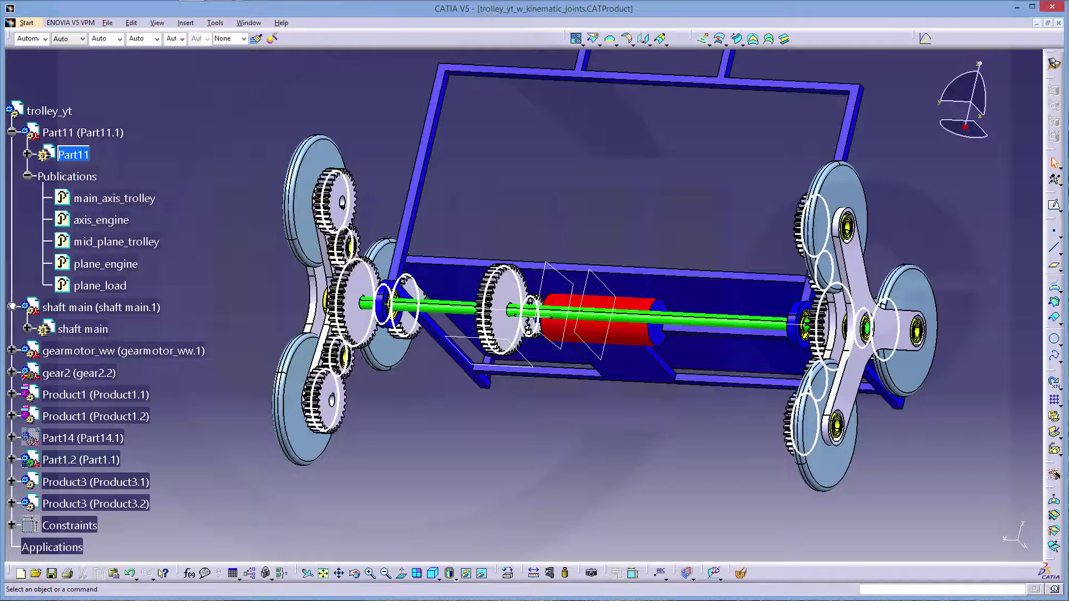
{"action": "right_click", "coordinate": [74, 330]}
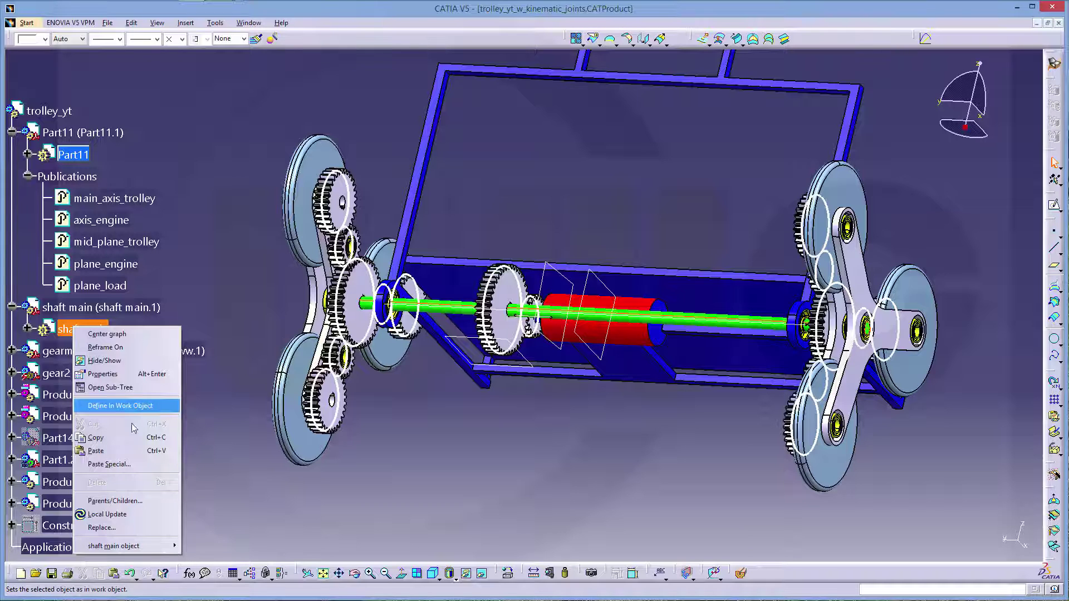
{"action": "mouse_move", "coordinate": [139, 548]}
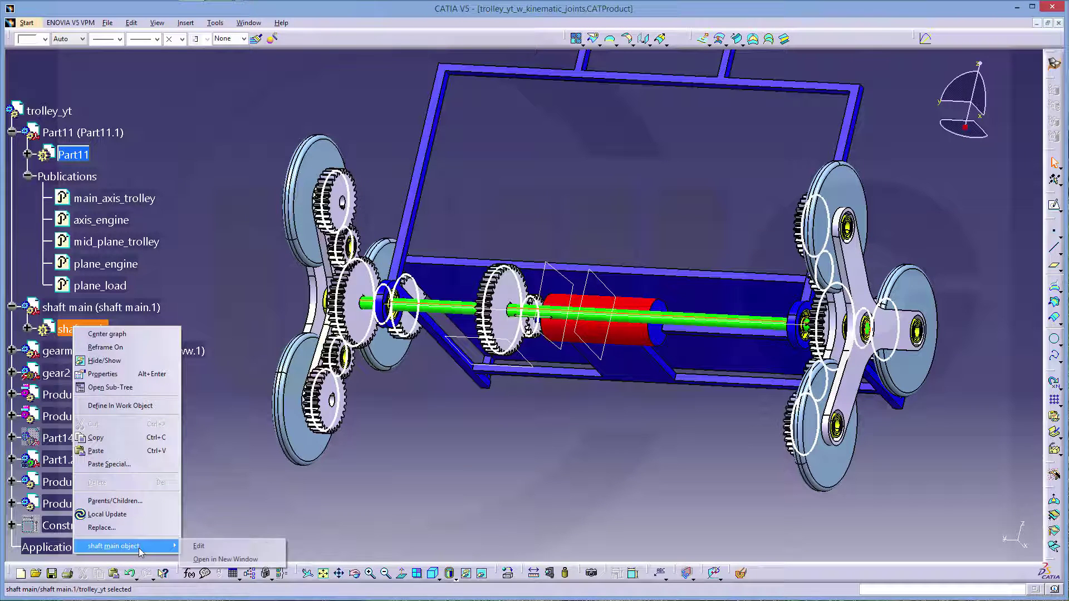
{"action": "left_click", "coordinate": [223, 560]}
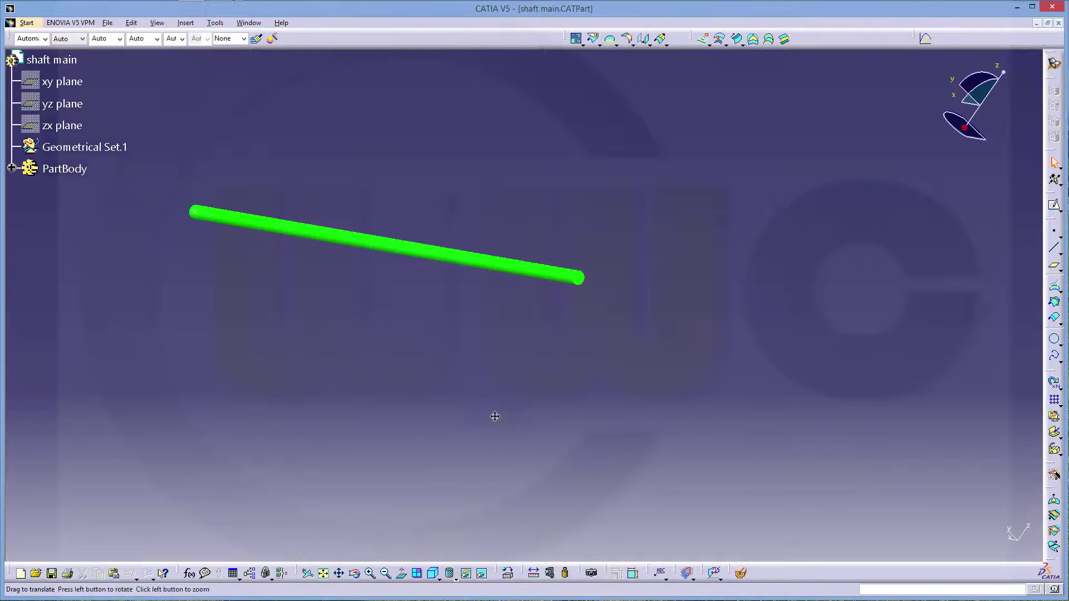
Create a point-to-point line from a new centre point on the shaft's end edge to Point.1
{"action": "middle_click_drag", "start_coordinate": [475, 257], "coordinate": [575, 312]}
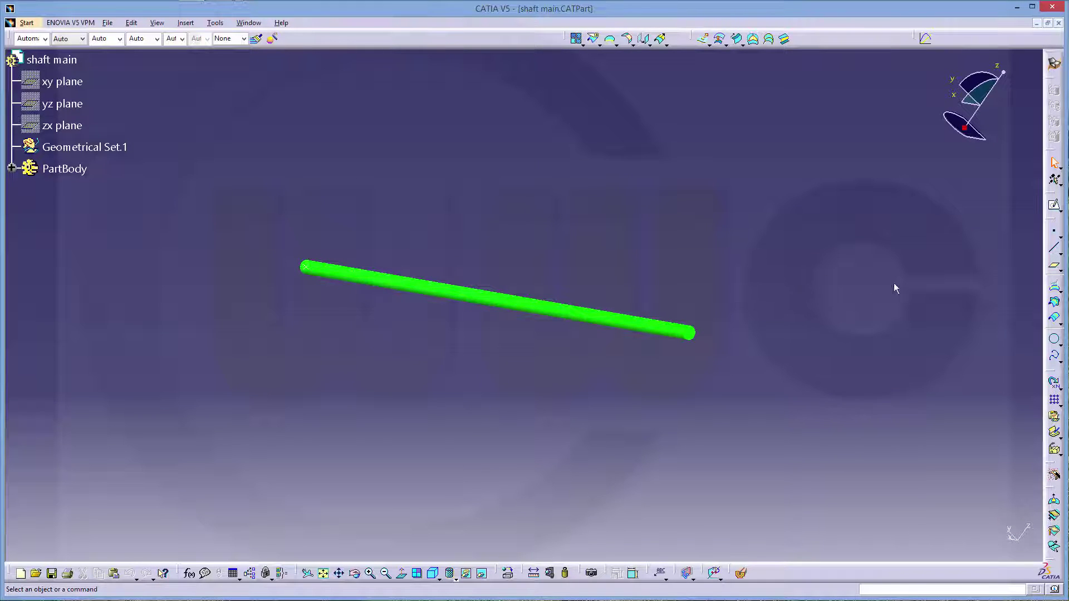
{"action": "left_click", "coordinate": [1054, 248]}
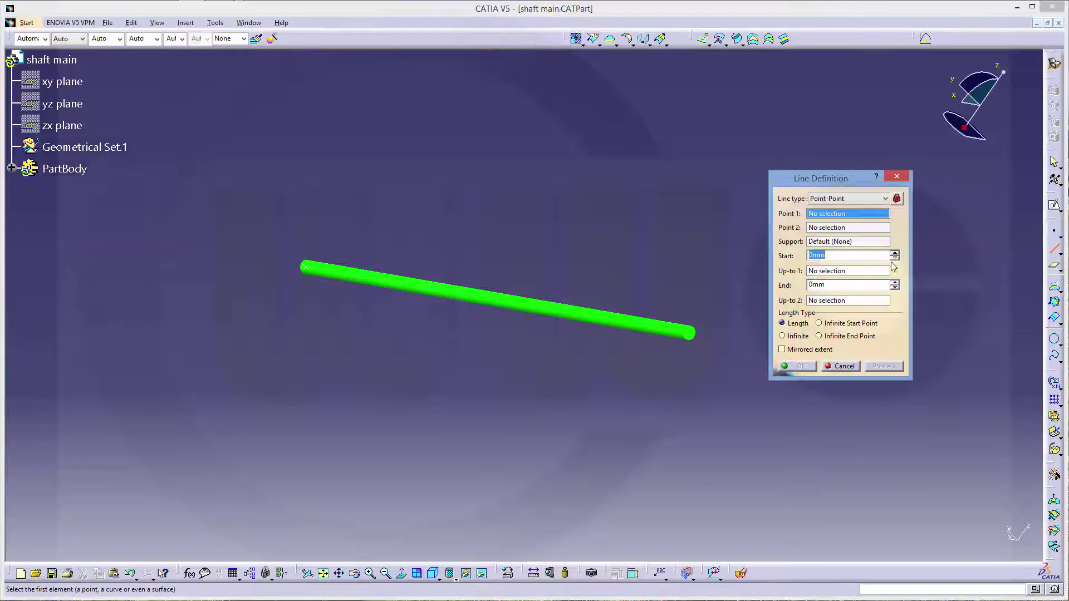
{"action": "right_click", "coordinate": [856, 216]}
{"action": "left_click", "coordinate": [886, 220]}
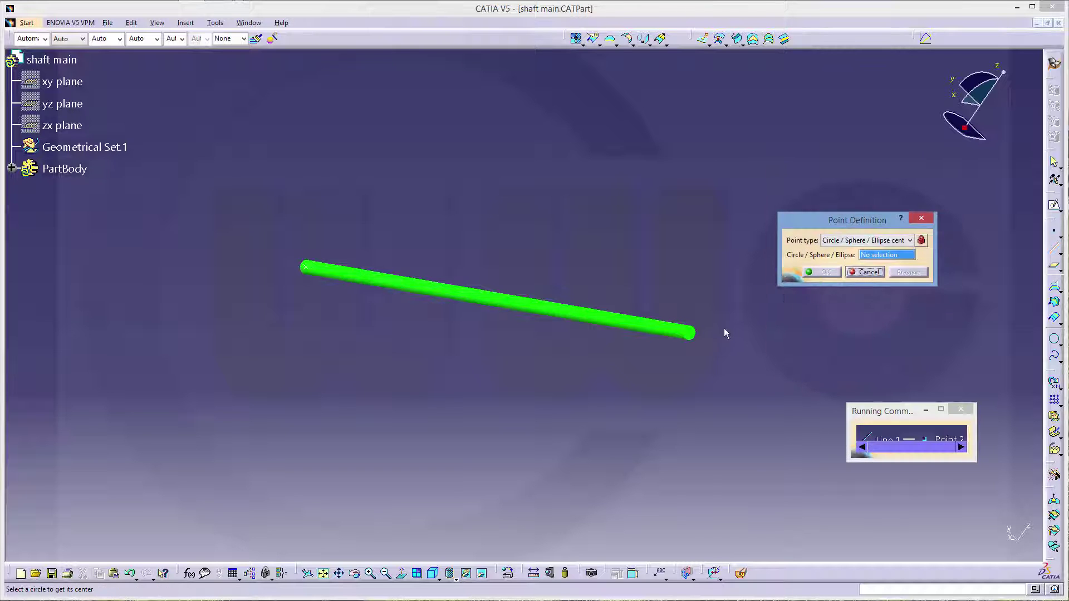
{"action": "left_click", "coordinate": [696, 341]}
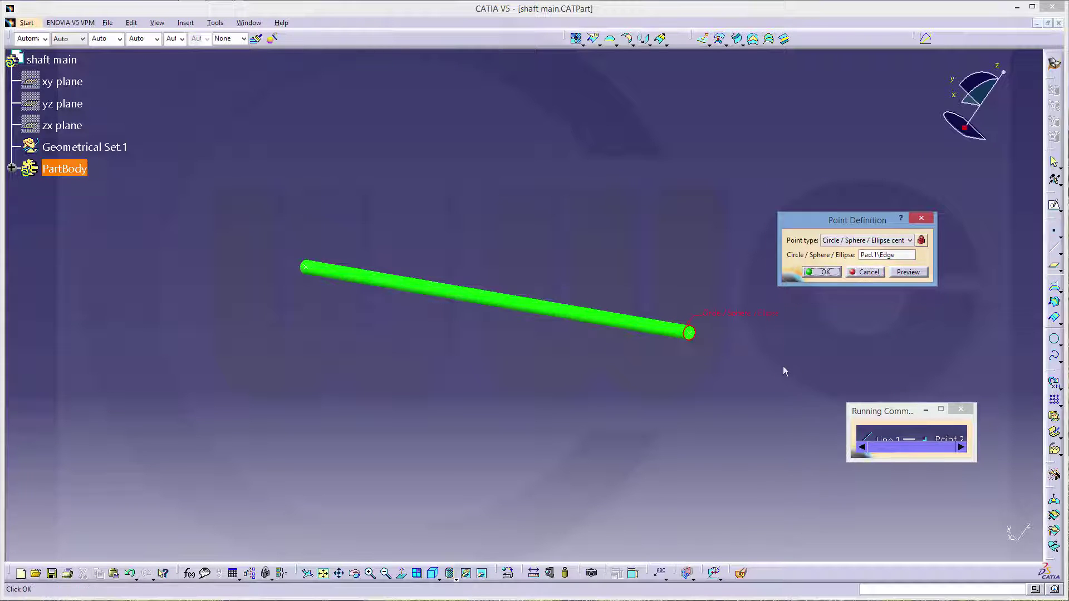
{"action": "left_click", "coordinate": [823, 272]}
{"action": "middle_click_drag", "start_coordinate": [466, 289], "coordinate": [576, 457]}
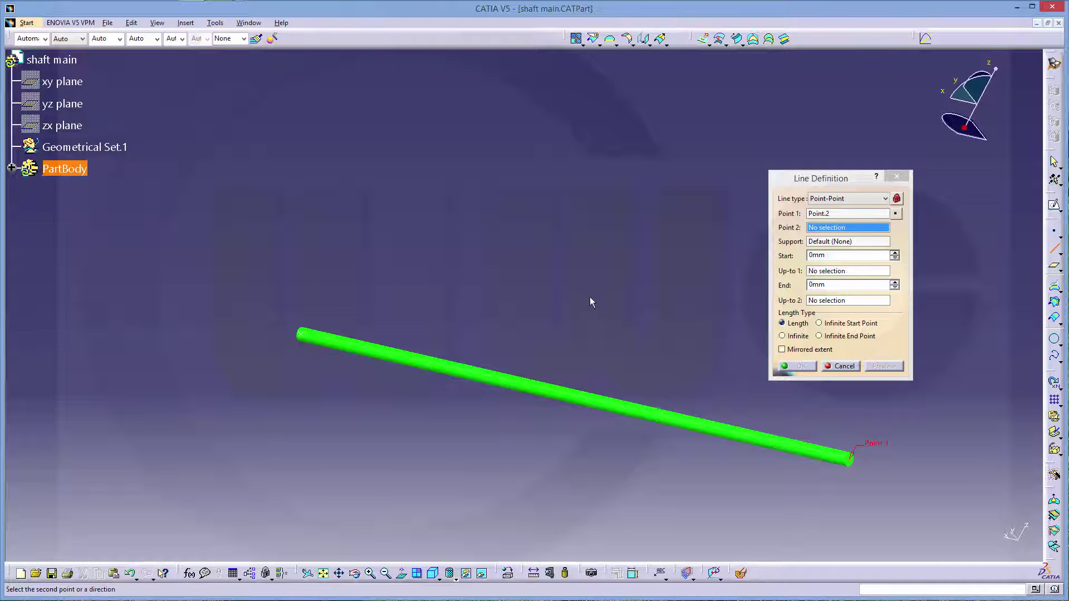
{"action": "middle_click_drag", "start_coordinate": [560, 294], "coordinate": [718, 321]}
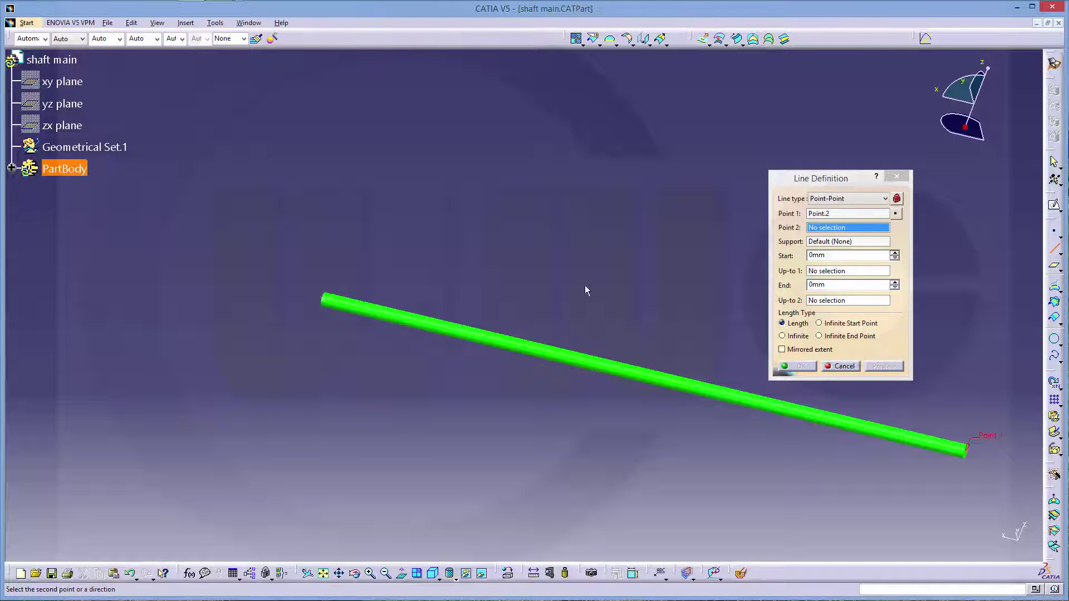
{"action": "left_click", "coordinate": [329, 302]}
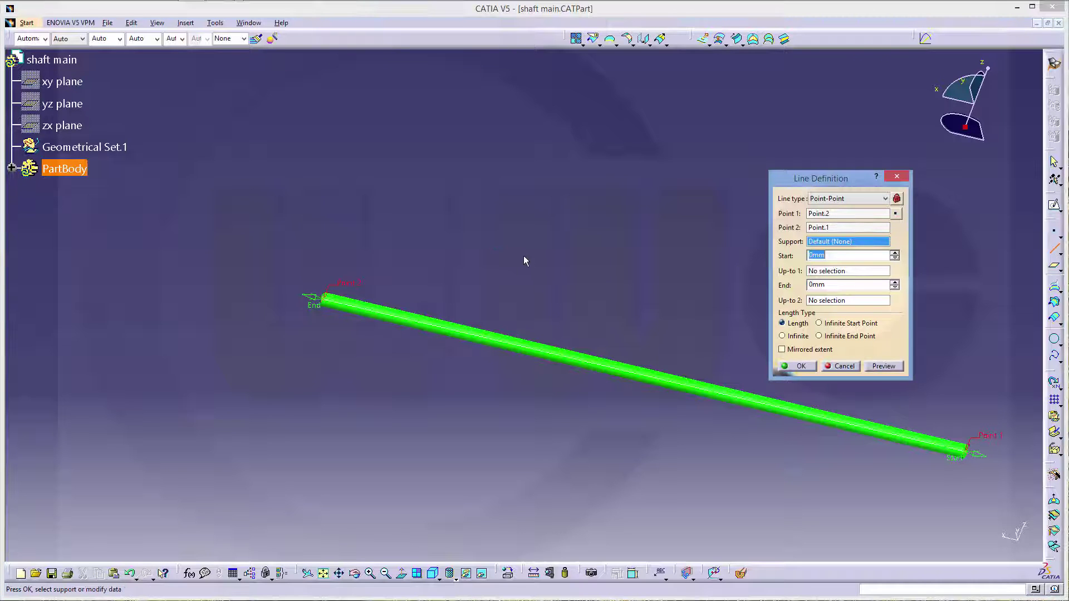
{"action": "left_click", "coordinate": [800, 366]}
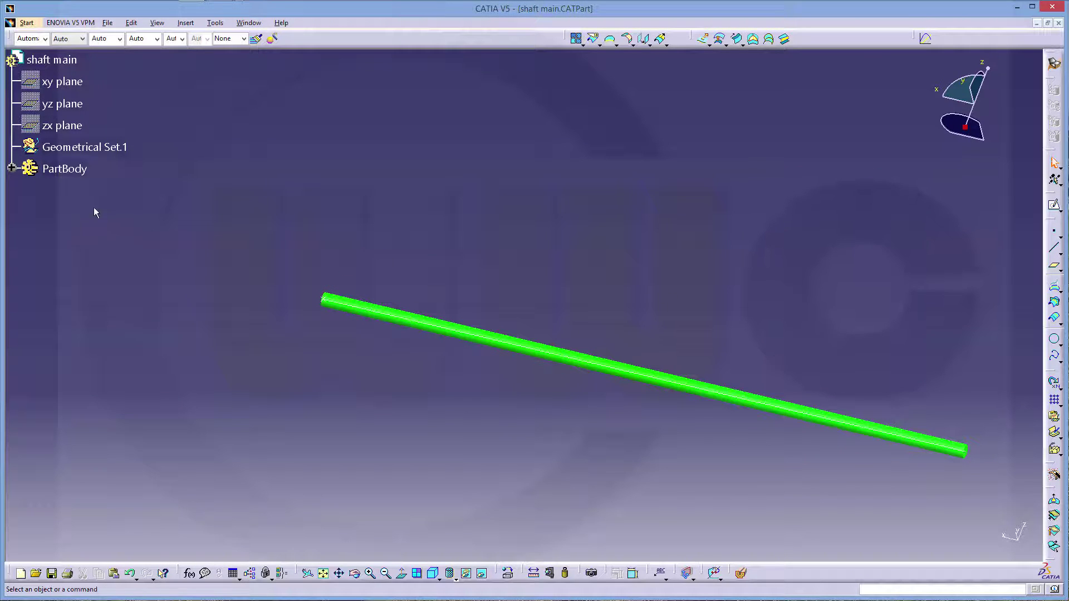
Publish the shaft main part's Line.1 through Tools > Publication
{"action": "left_click", "coordinate": [12, 170]}
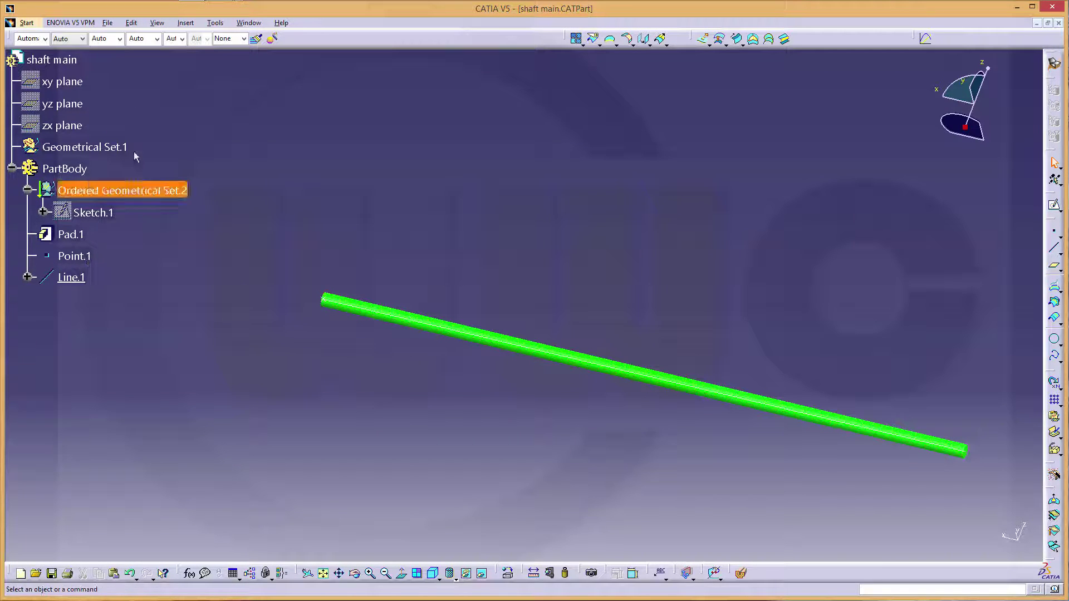
{"action": "left_click", "coordinate": [211, 24]}
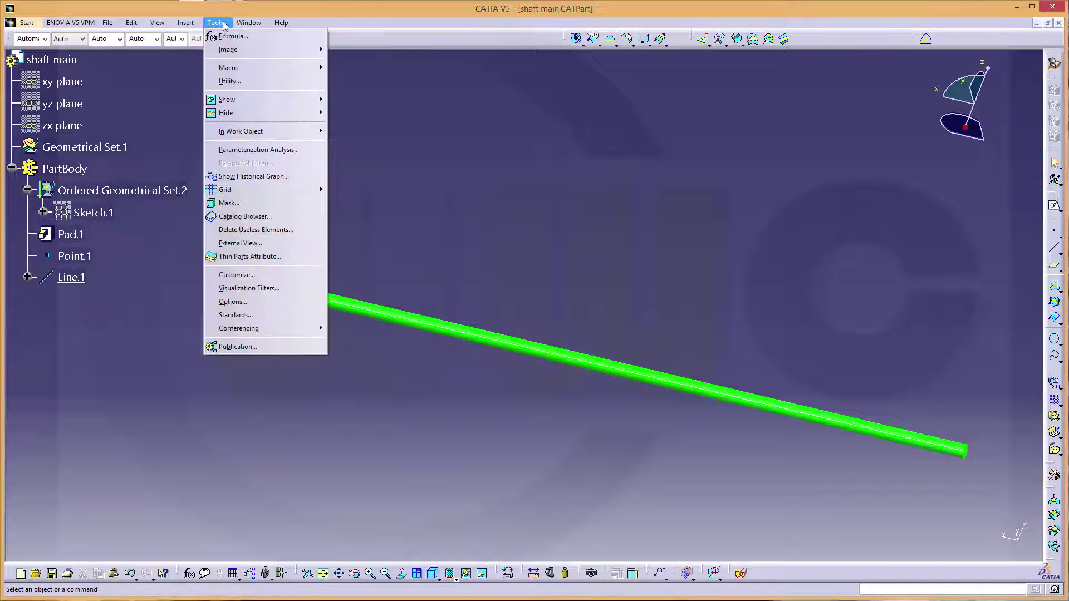
{"action": "left_click", "coordinate": [275, 346]}
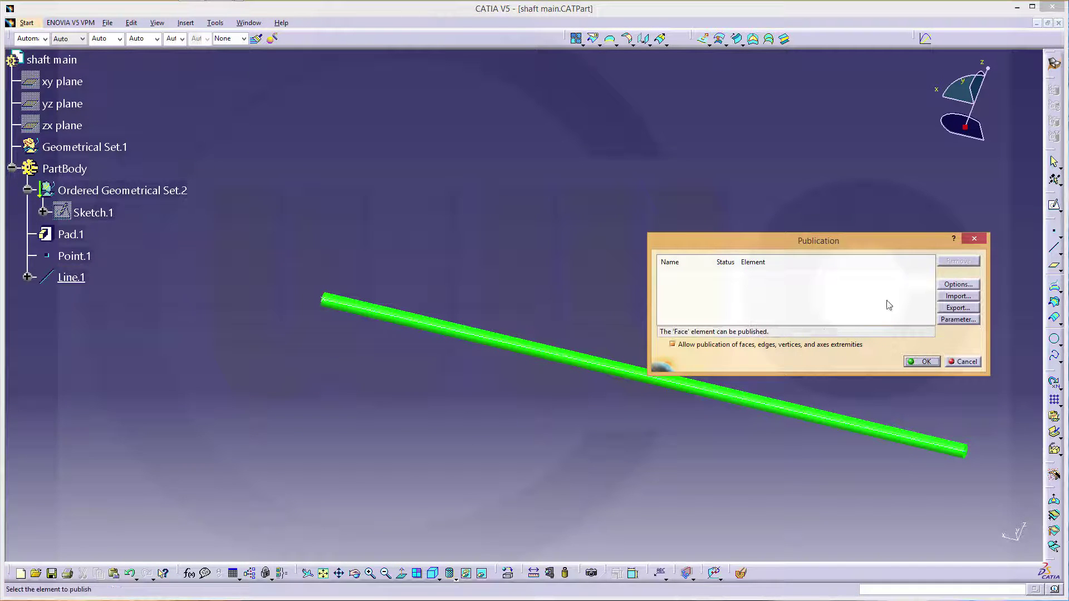
{"action": "left_click", "coordinate": [72, 278]}
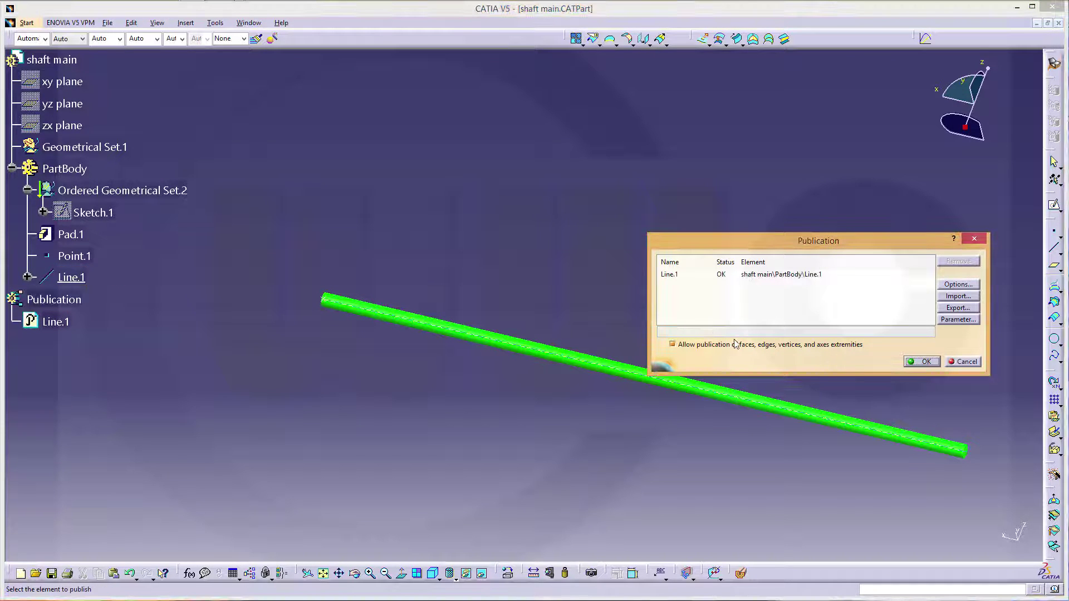
{"action": "left_click", "coordinate": [707, 332]}
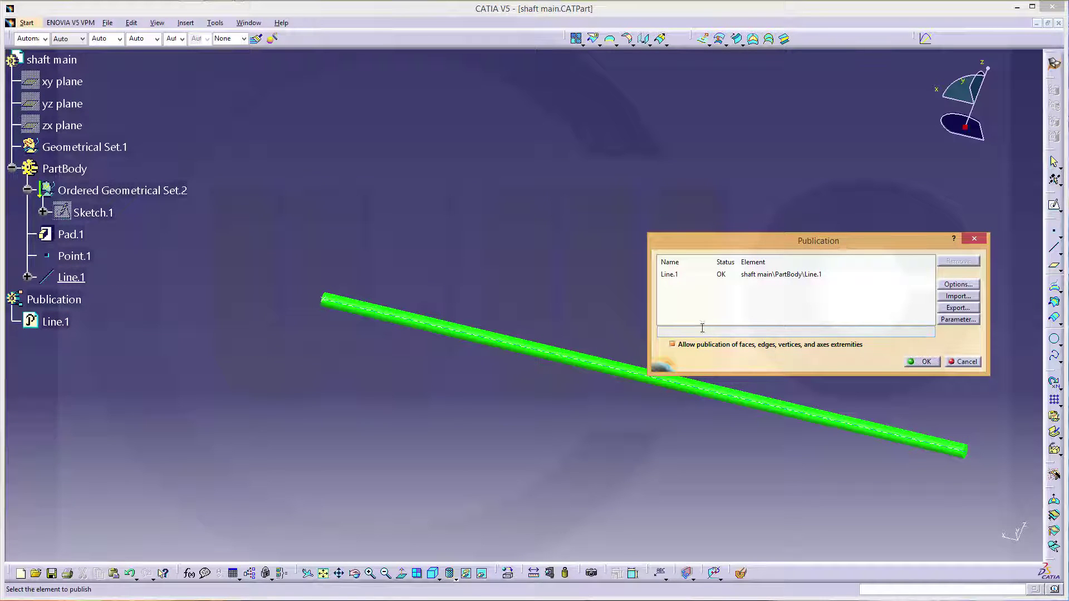
Rename the publication to axis_main_shaft, confirm, and save the shaft main part
{"action": "left_click", "coordinate": [683, 276]}
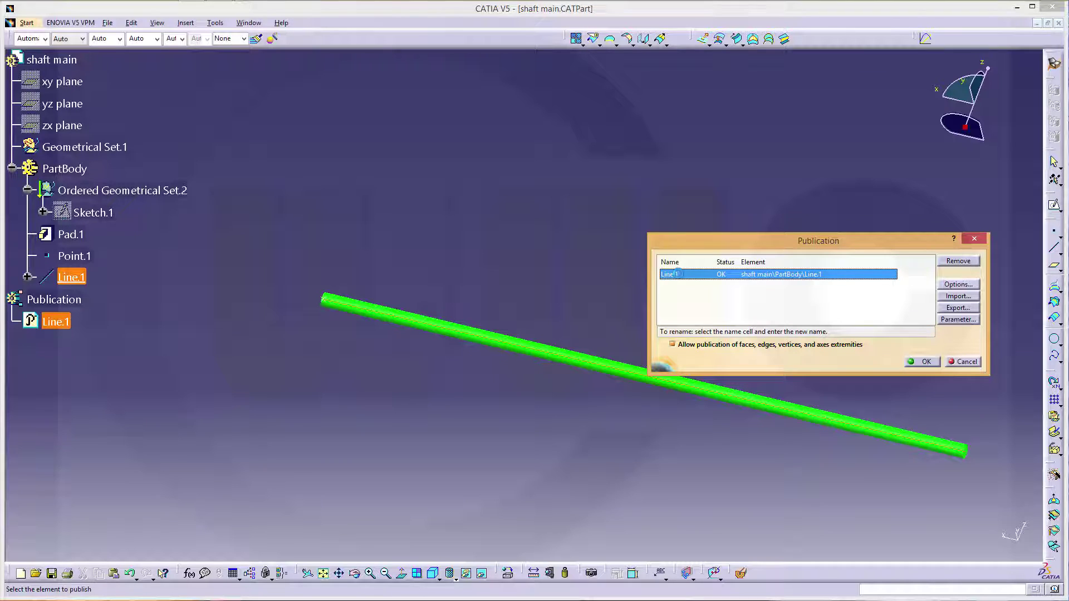
{"action": "left_click", "coordinate": [679, 275]}
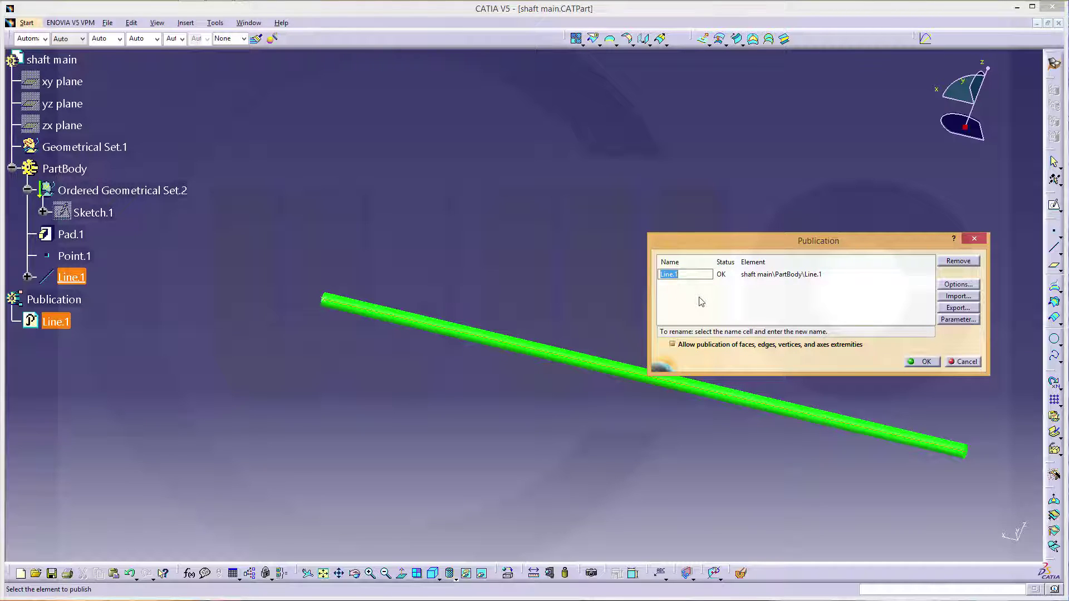
{"action": "type", "text": "main_shaft"}
{"action": "left_click", "coordinate": [925, 362]}
{"action": "left_click", "coordinate": [107, 25]}
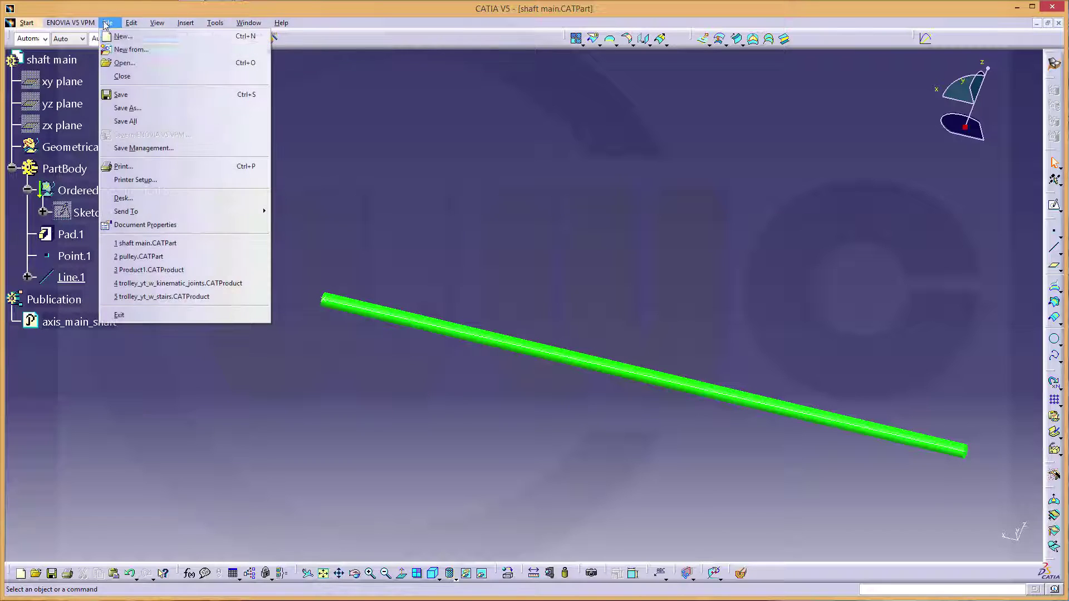
{"action": "left_click", "coordinate": [120, 94]}
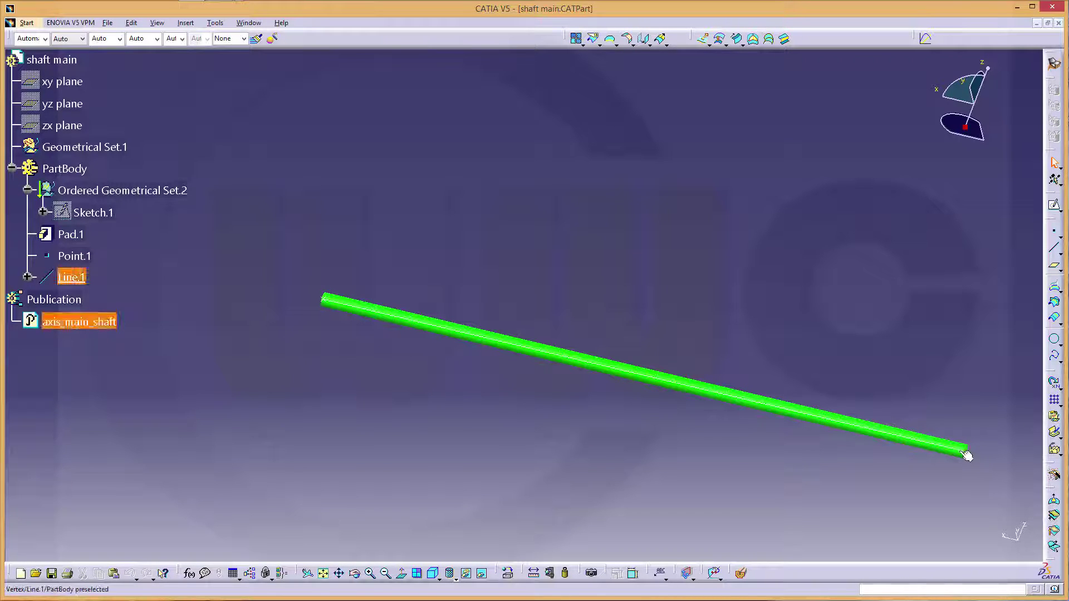
Select the xy, yz and zx reference planes and toggle them visible with Hide/Show
{"action": "middle_click_drag", "start_coordinate": [435, 303], "coordinate": [551, 365]}
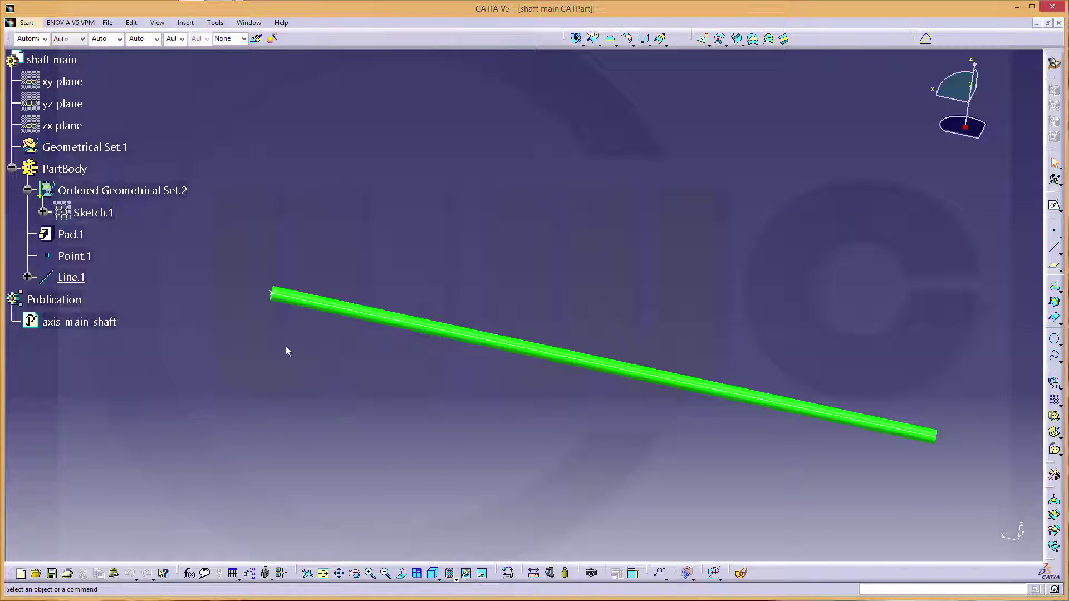
{"action": "middle_click_drag", "start_coordinate": [518, 332], "coordinate": [370, 289]}
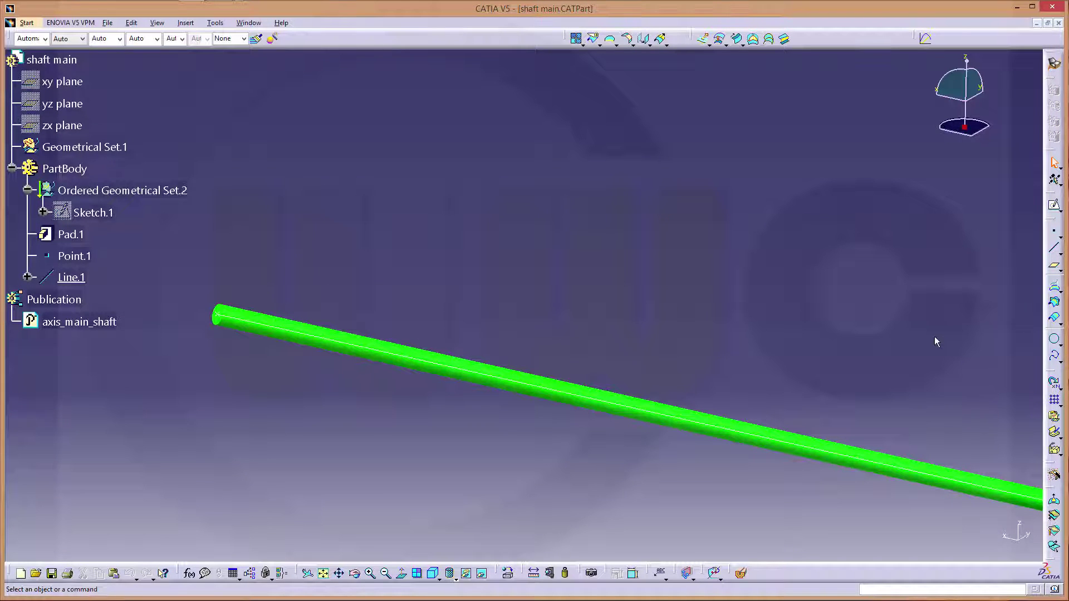
{"action": "mouse_move", "coordinate": [846, 296]}
{"action": "middle_mouse_down"}
{"action": "mouse_move", "coordinate": [825, 253]}
{"action": "mouse_move", "coordinate": [834, 312]}
{"action": "middle_mouse_up"}
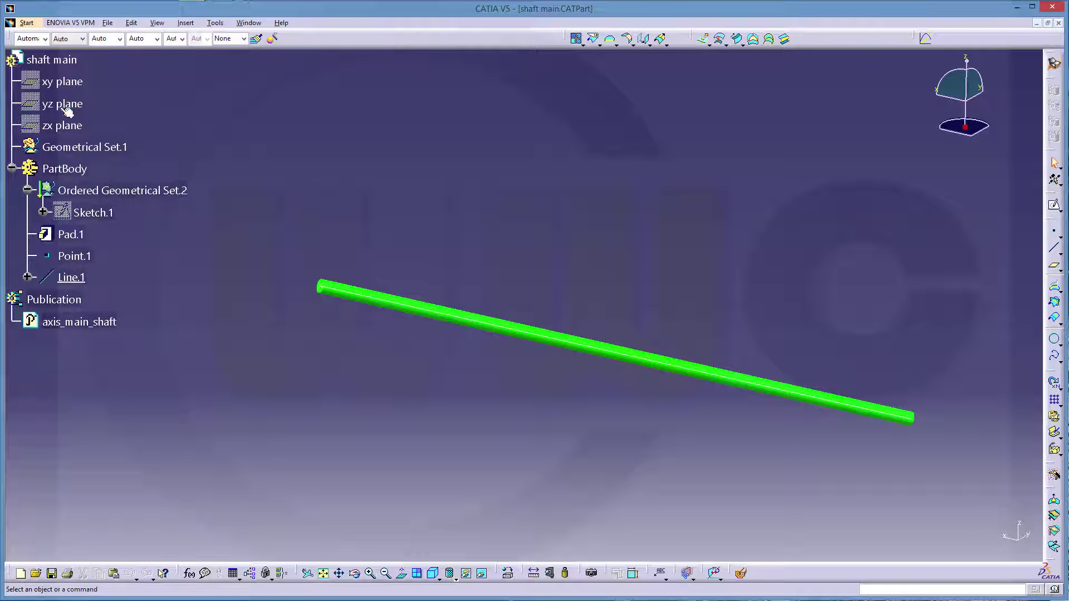
{"action": "left_click", "coordinate": [72, 125]}
{"action": "left_click", "coordinate": [79, 82], "text": "shift"}
{"action": "right_click", "coordinate": [80, 82]}
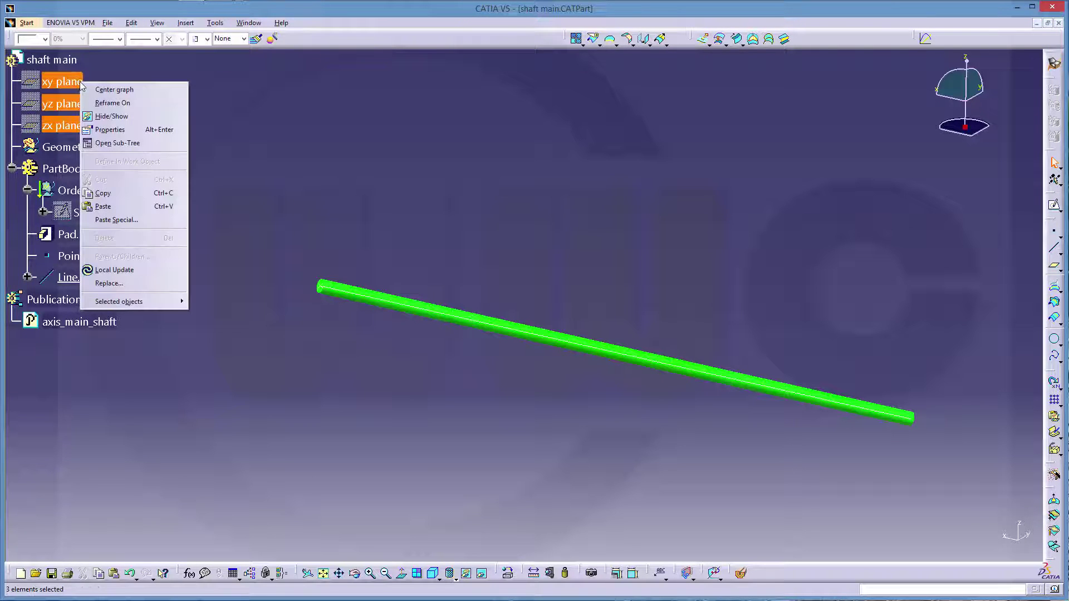
{"action": "left_click", "coordinate": [99, 115]}
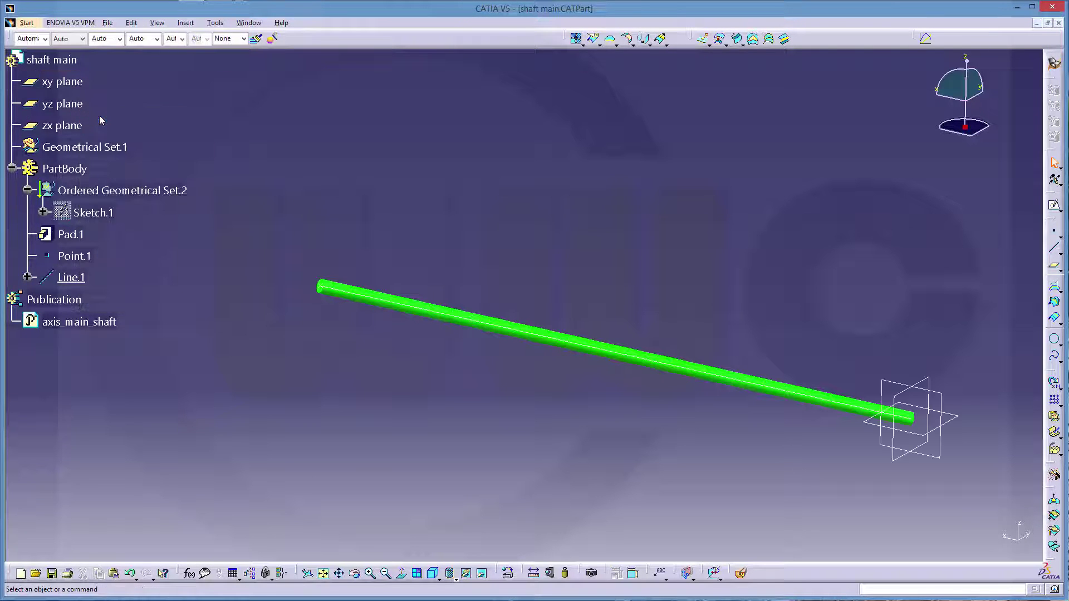
Hide the xy, yz and zx planes again, then select and deselect Line.1
{"action": "left_click", "coordinate": [73, 125]}
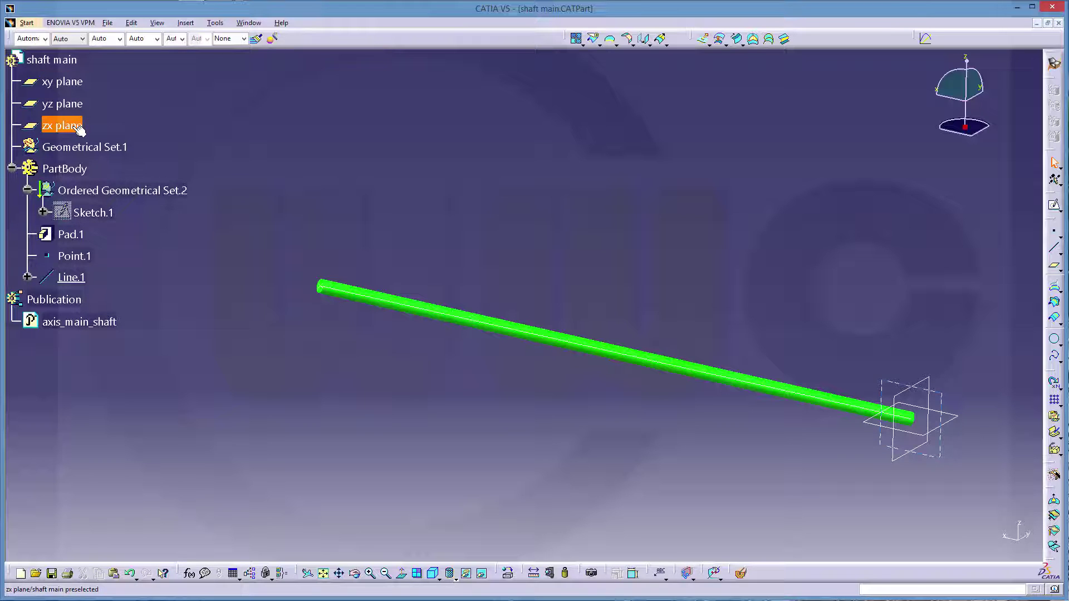
{"action": "left_click", "coordinate": [81, 83], "text": "shift"}
{"action": "right_click", "coordinate": [80, 83]}
{"action": "left_click", "coordinate": [100, 114]}
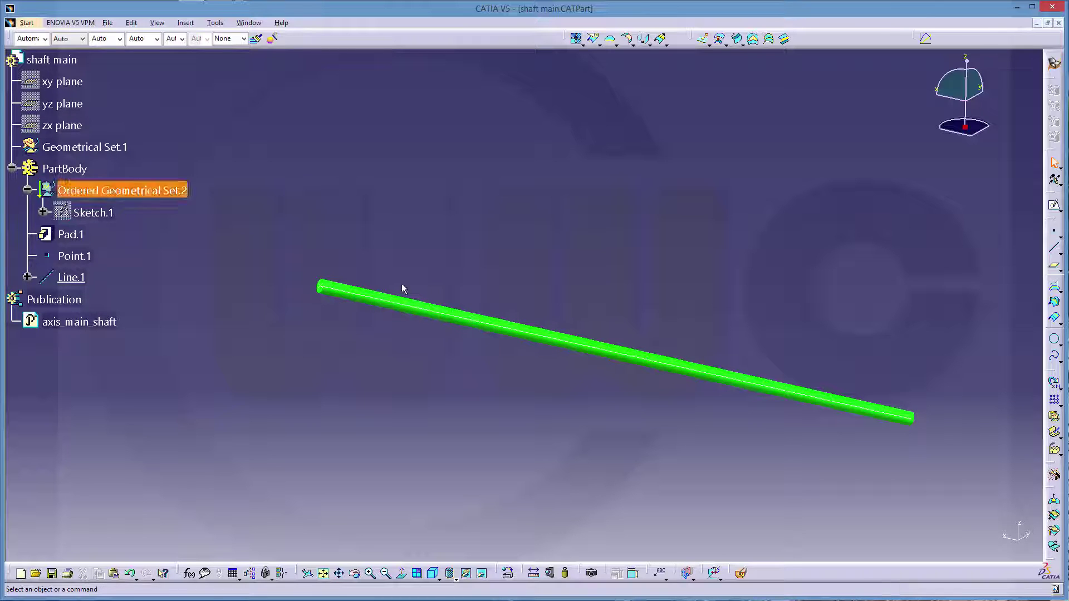
{"action": "left_click", "coordinate": [834, 400]}
{"action": "left_click", "coordinate": [948, 434]}
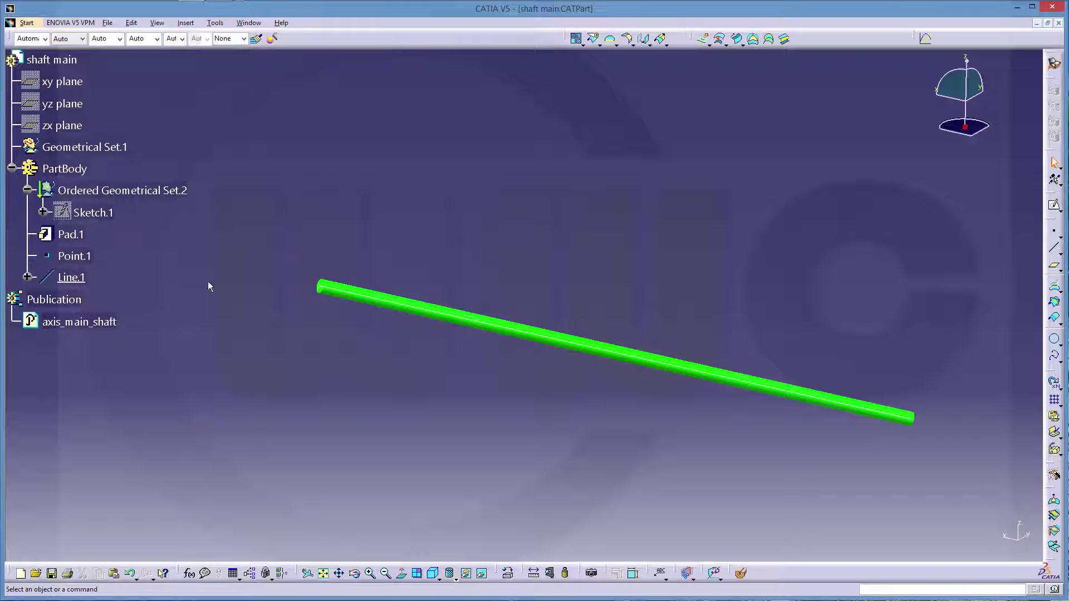
Create Plane.1 normal to the shaft's axis Line.1 at its default middle point
{"action": "left_click", "coordinate": [1054, 270]}
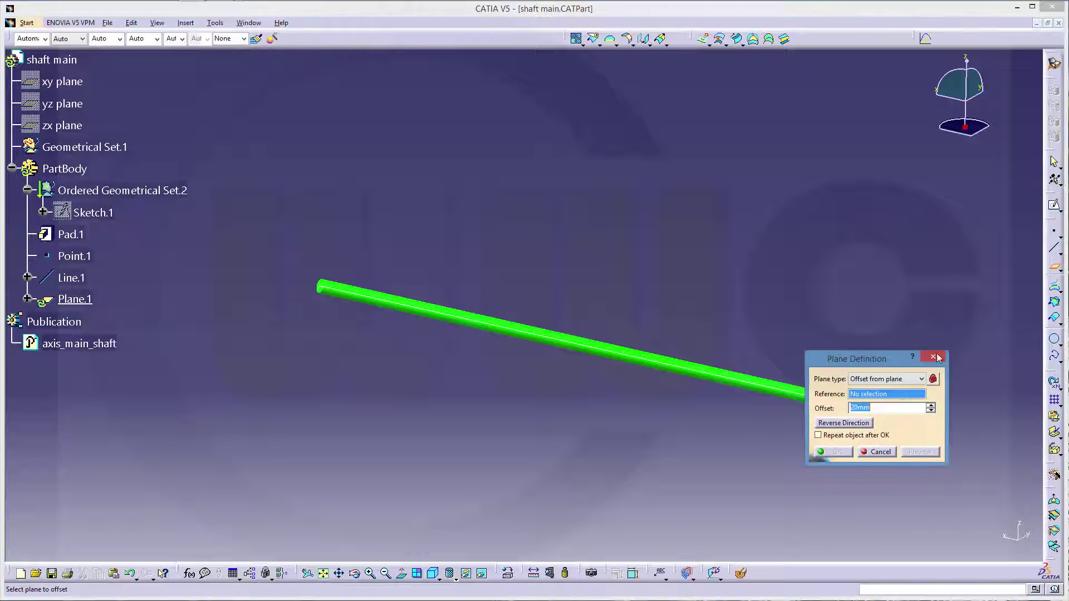
{"action": "left_click", "coordinate": [922, 379]}
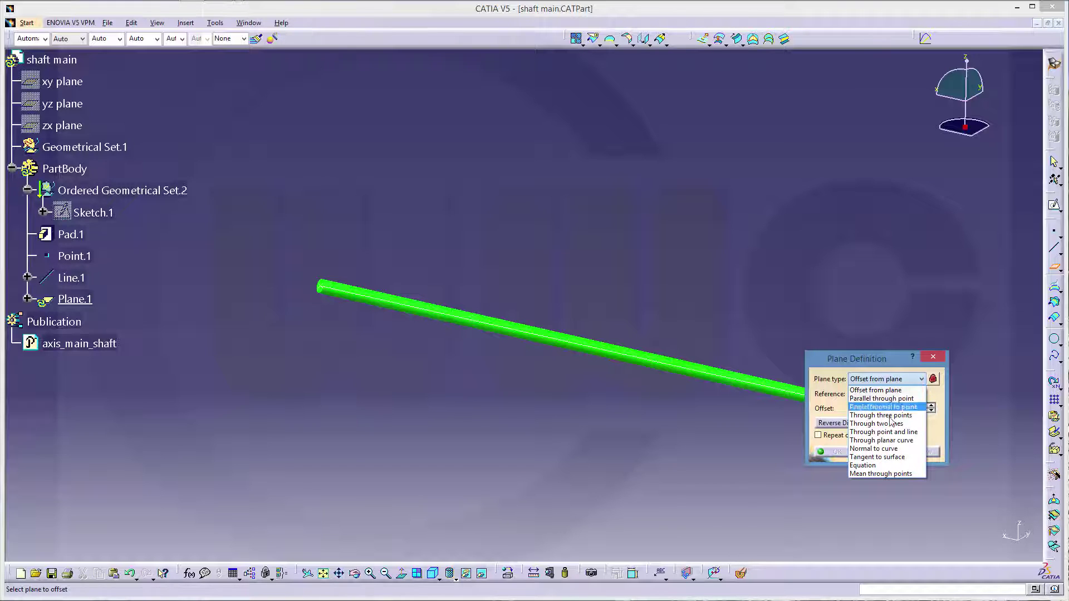
{"action": "left_click", "coordinate": [877, 449]}
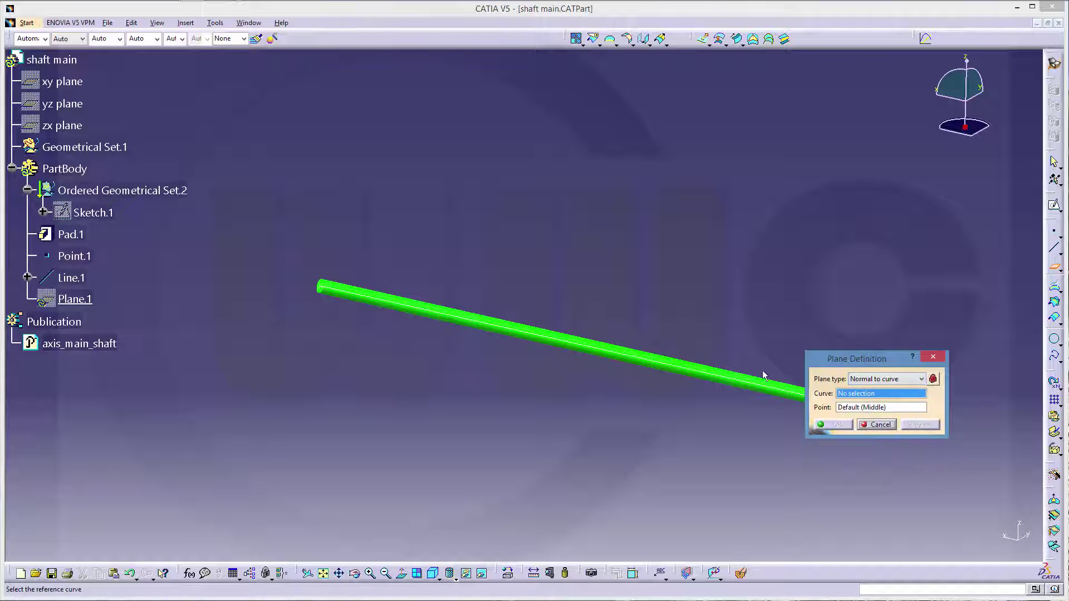
{"action": "left_click", "coordinate": [614, 352]}
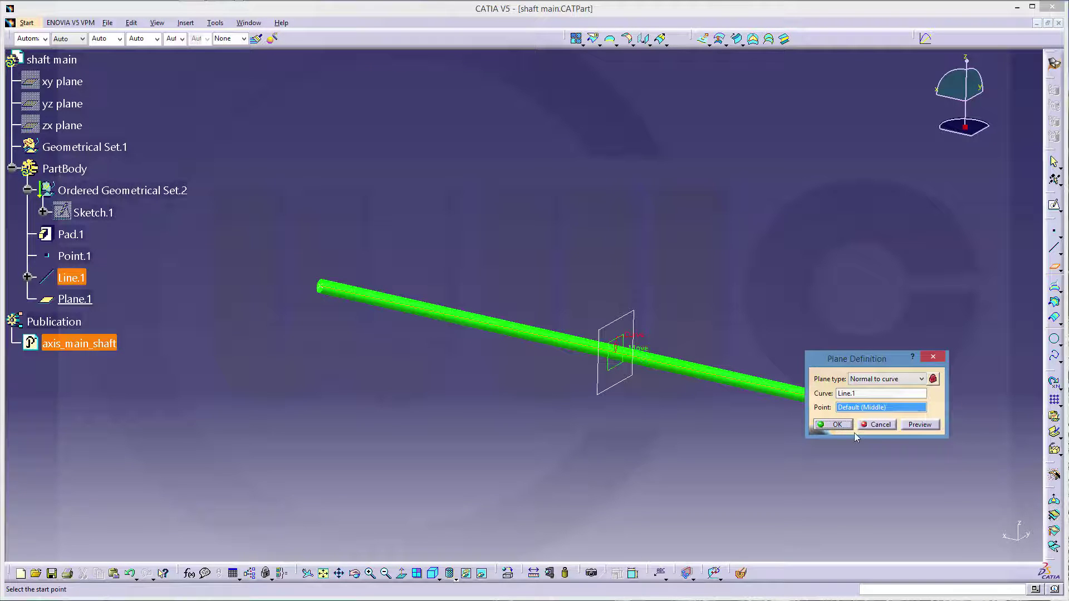
{"action": "left_click", "coordinate": [838, 425]}
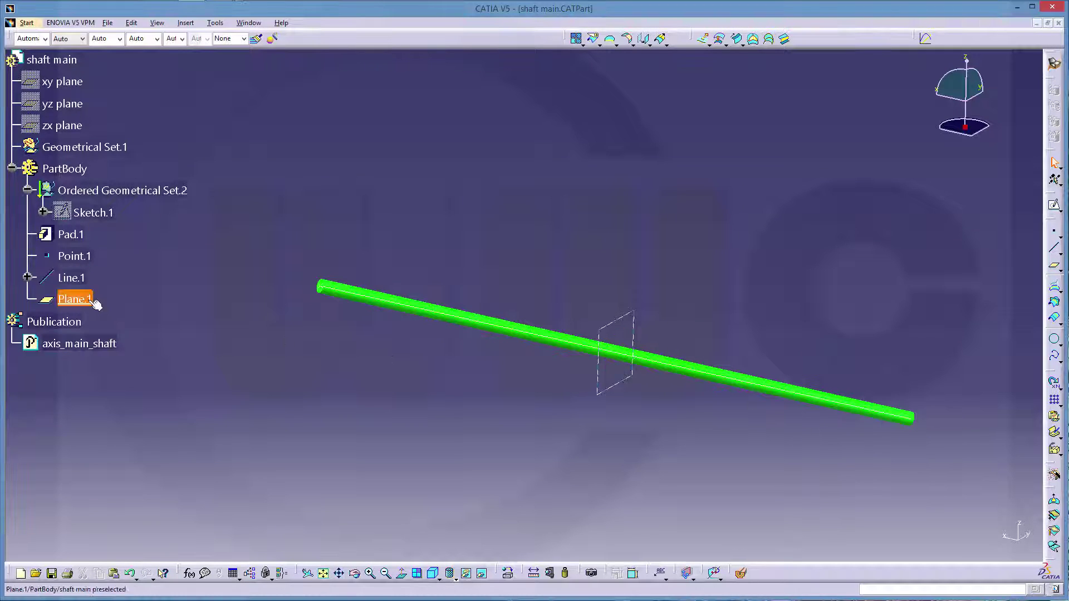
Publish Plane.1 alongside the axis under the name mid_plane_shaft
{"action": "left_click", "coordinate": [216, 24]}
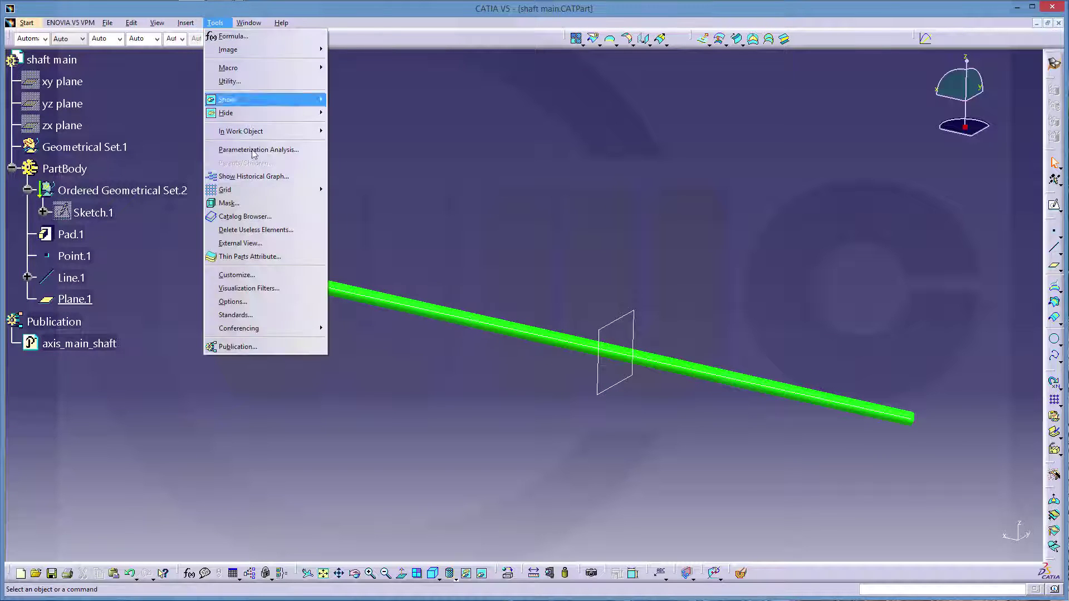
{"action": "left_click", "coordinate": [275, 347]}
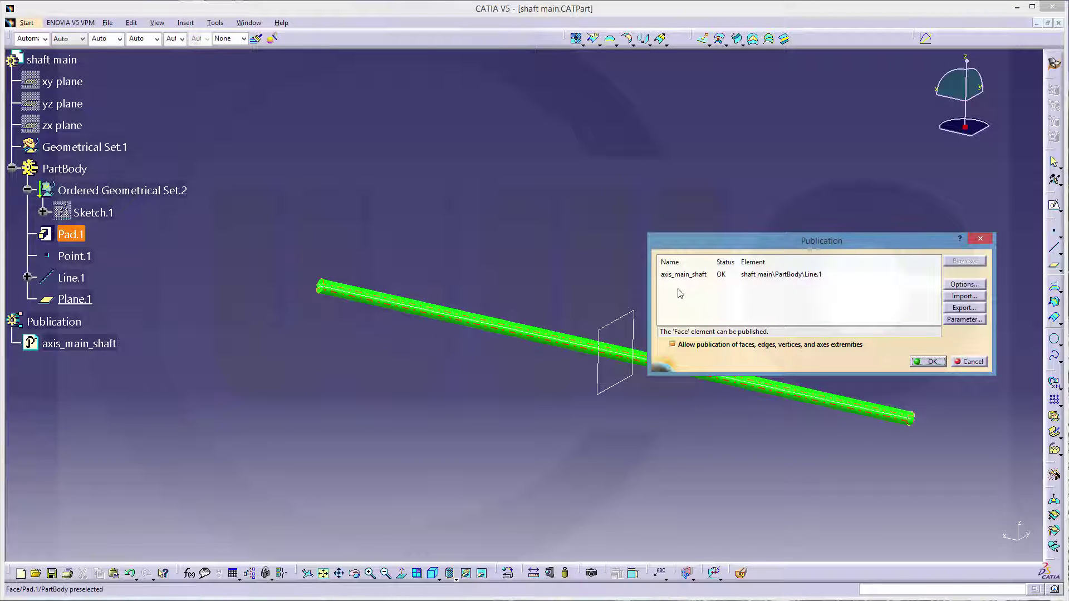
{"action": "left_click", "coordinate": [82, 300]}
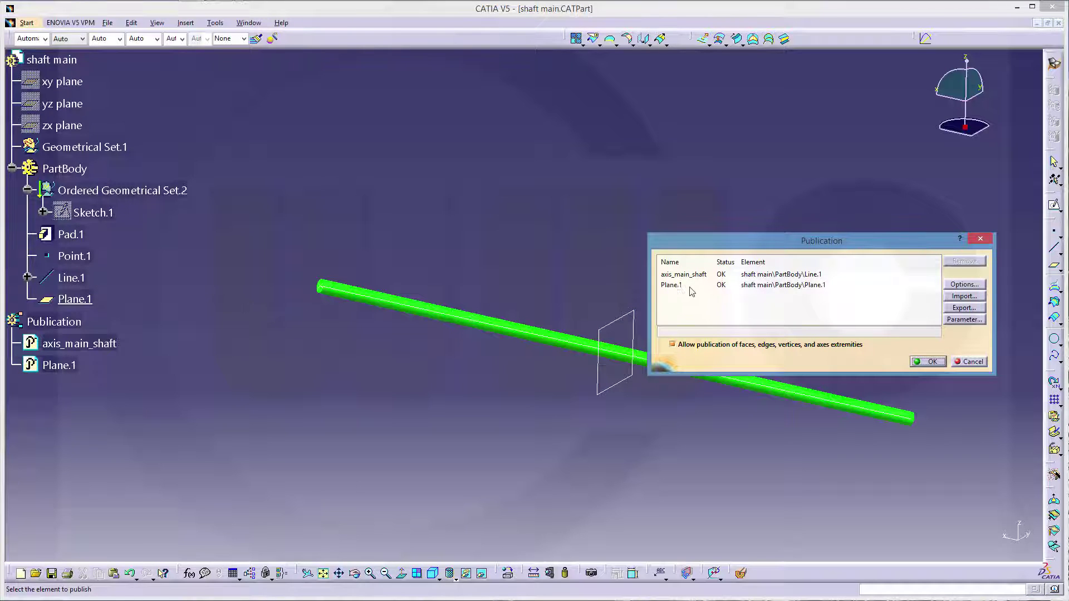
{"action": "left_click", "coordinate": [689, 287]}
{"action": "left_click", "coordinate": [691, 287]}
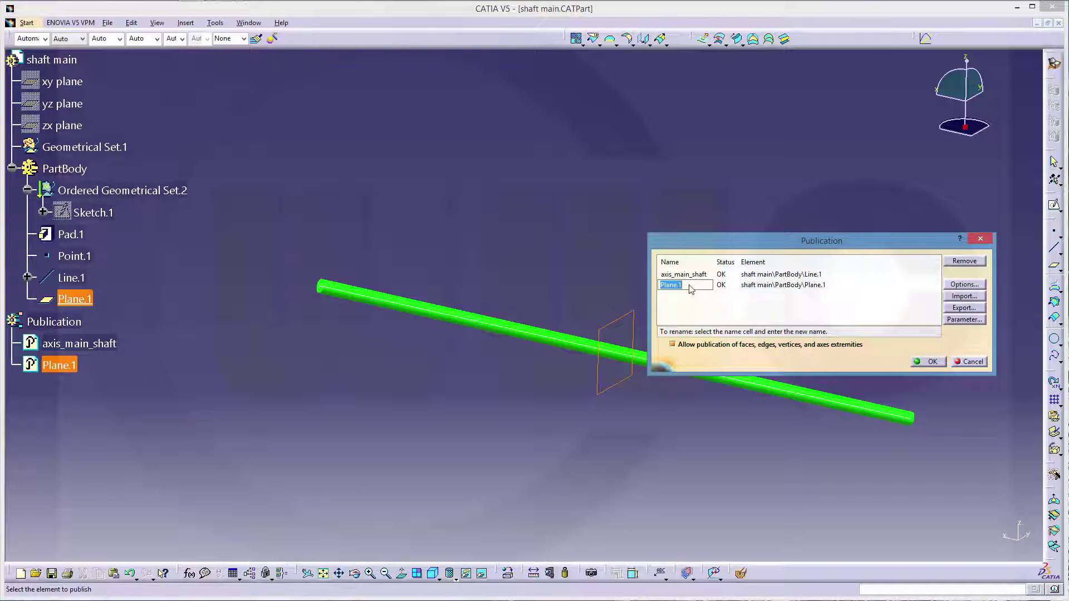
{"action": "type", "text": "mid_p"}
{"action": "key", "text": "Return"}
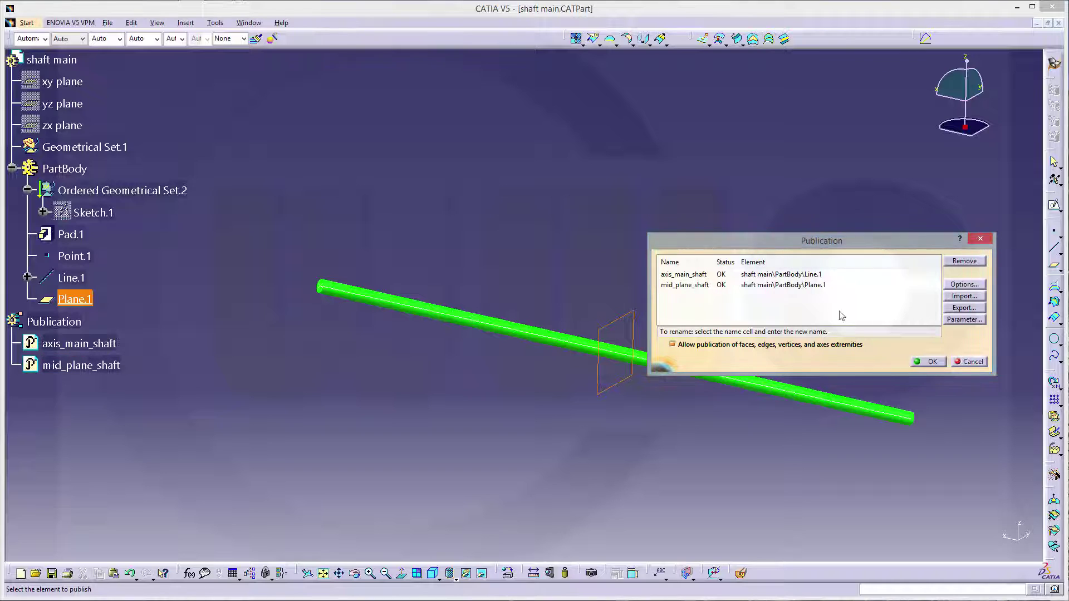
{"action": "left_click", "coordinate": [930, 361]}
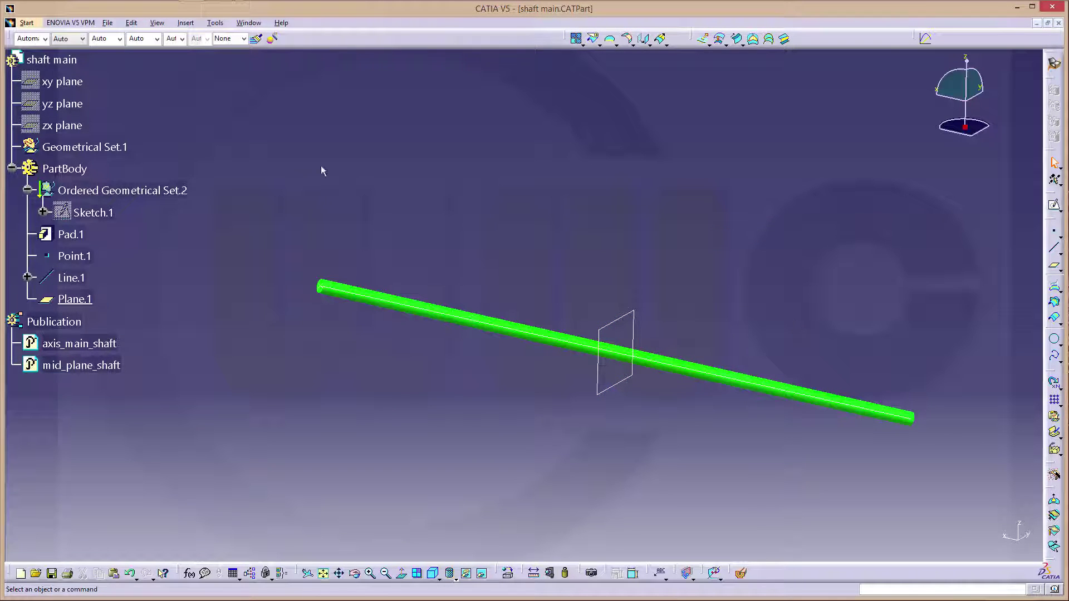
Save the shaft main part and close its window
{"action": "left_click", "coordinate": [107, 23]}
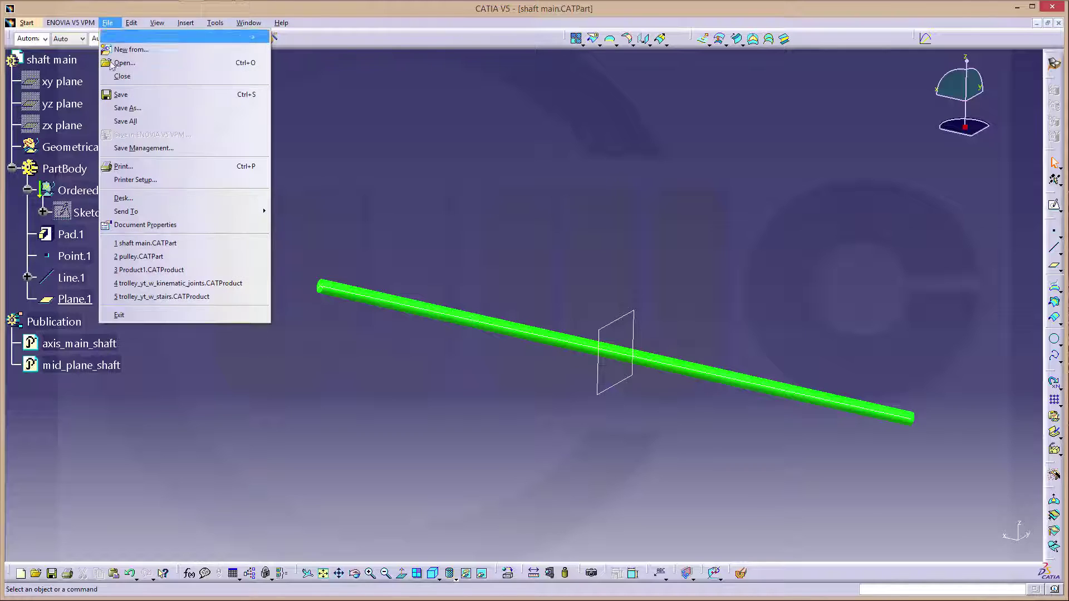
{"action": "left_click", "coordinate": [125, 95]}
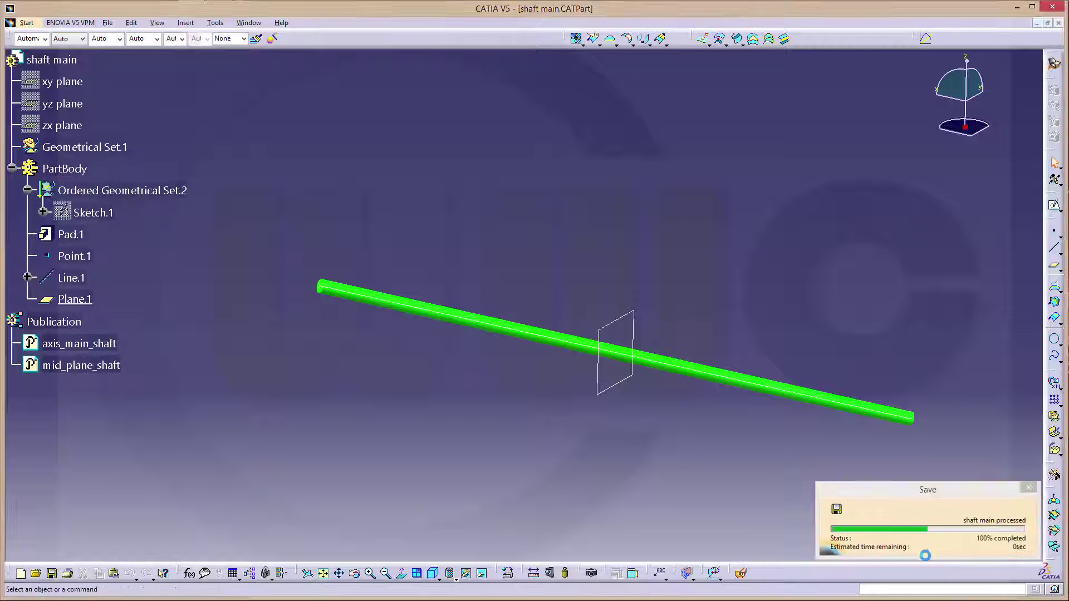
{"action": "left_click", "coordinate": [1058, 23]}
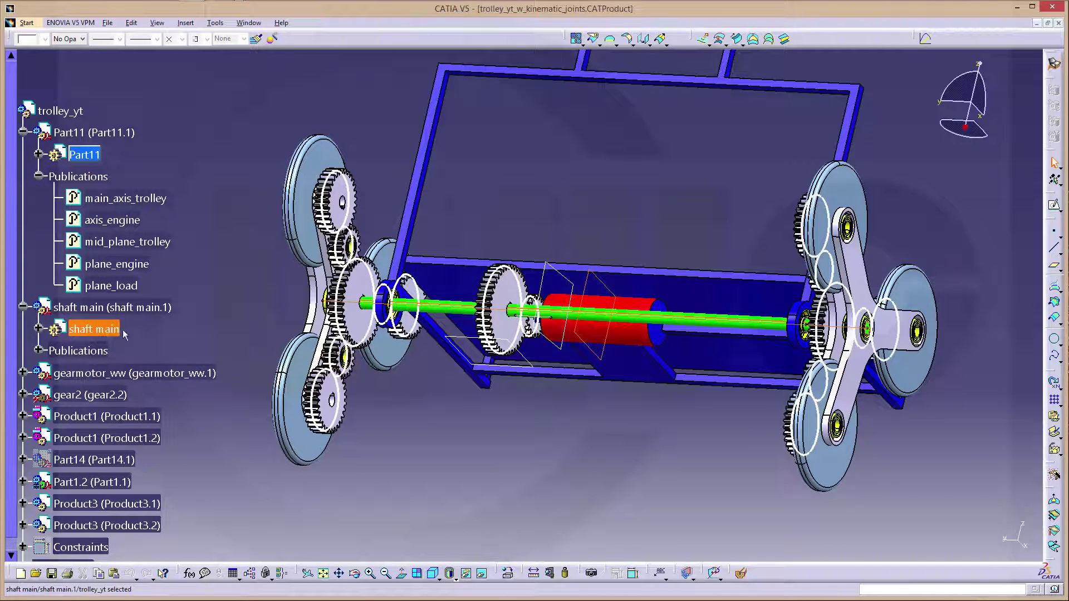
Expand shaft main's Publications and the gearmotor_ww component, then open gearmotor_ww in a new window
{"action": "left_click", "coordinate": [38, 350]}
{"action": "scroll", "coordinate": [151, 309], "scroll_direction": "down", "scroll_amount": 3}
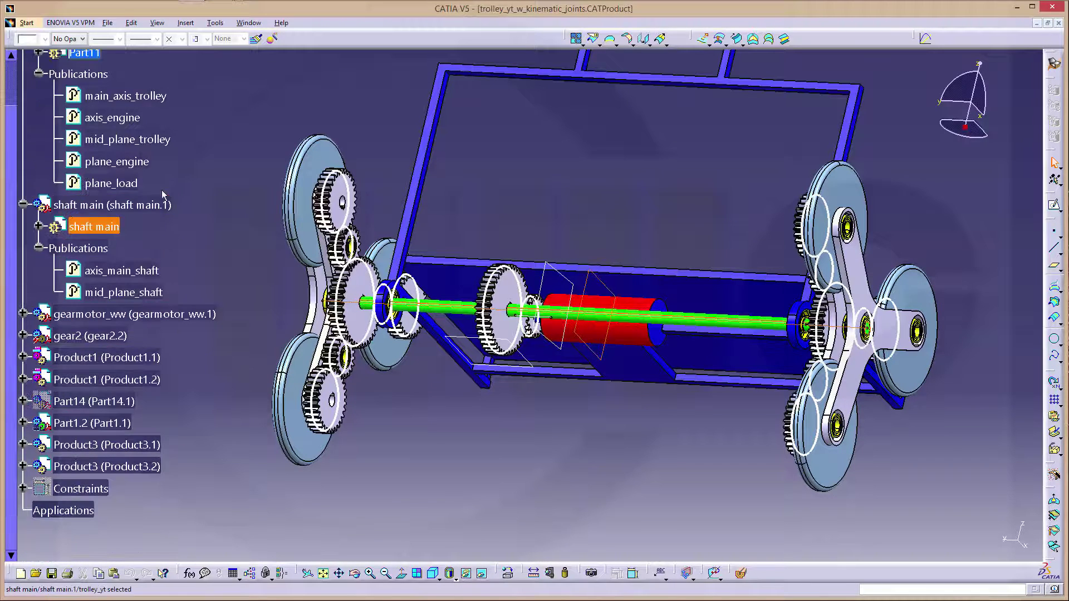
{"action": "scroll", "coordinate": [161, 190], "scroll_direction": "down", "scroll_amount": 1}
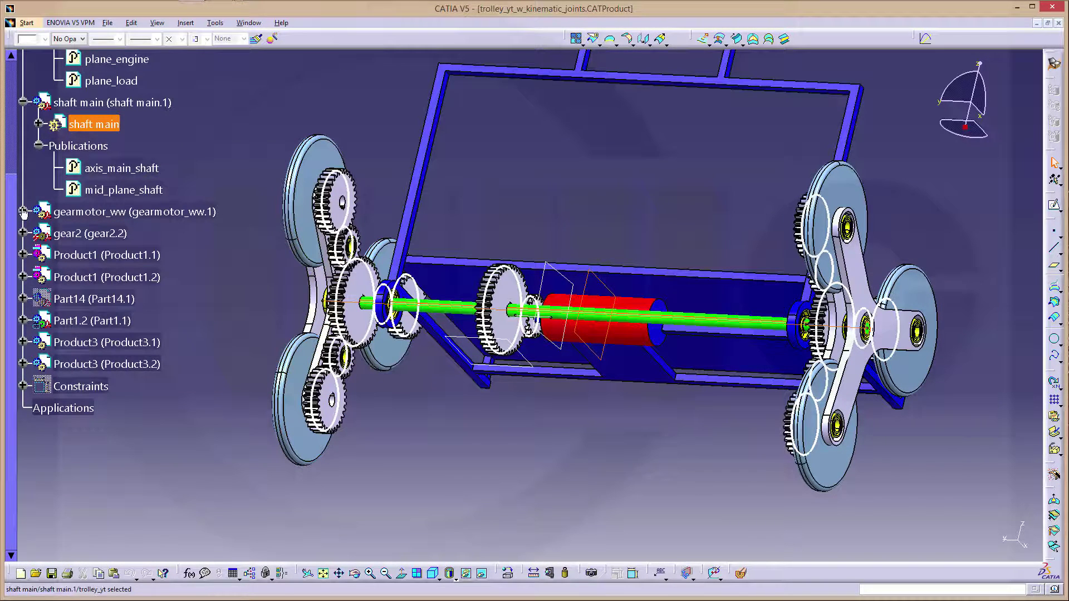
{"action": "left_click", "coordinate": [23, 212]}
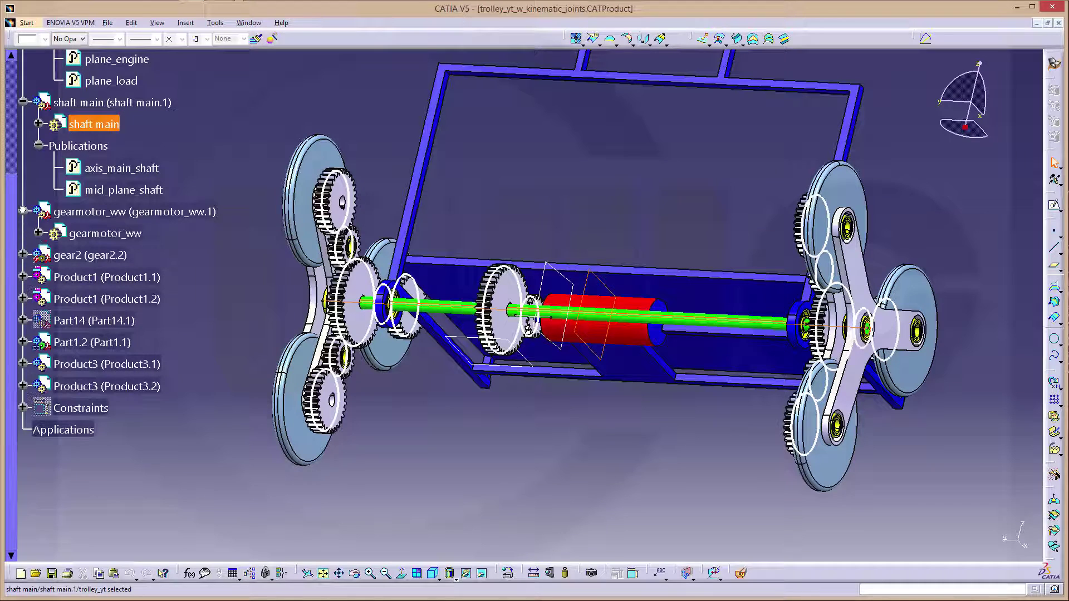
{"action": "right_click", "coordinate": [92, 235]}
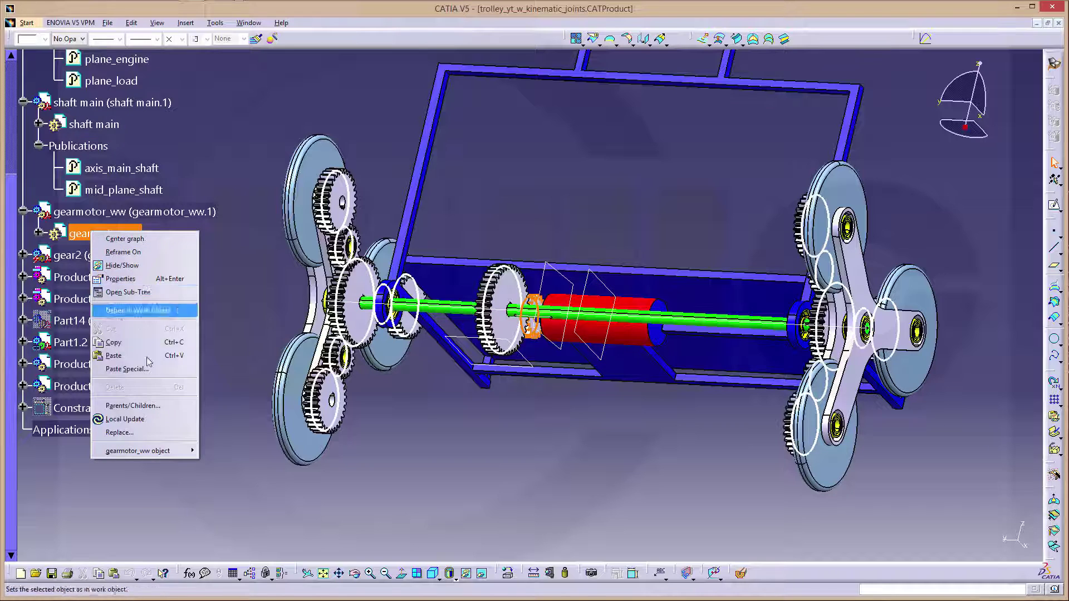
{"action": "mouse_move", "coordinate": [169, 452]}
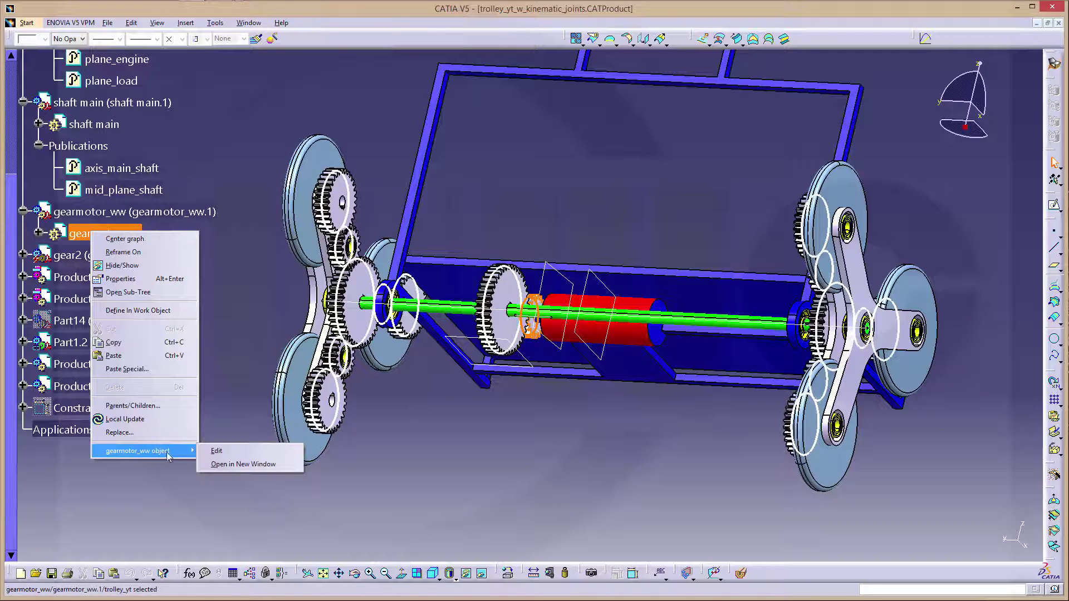
{"action": "left_click", "coordinate": [233, 465]}
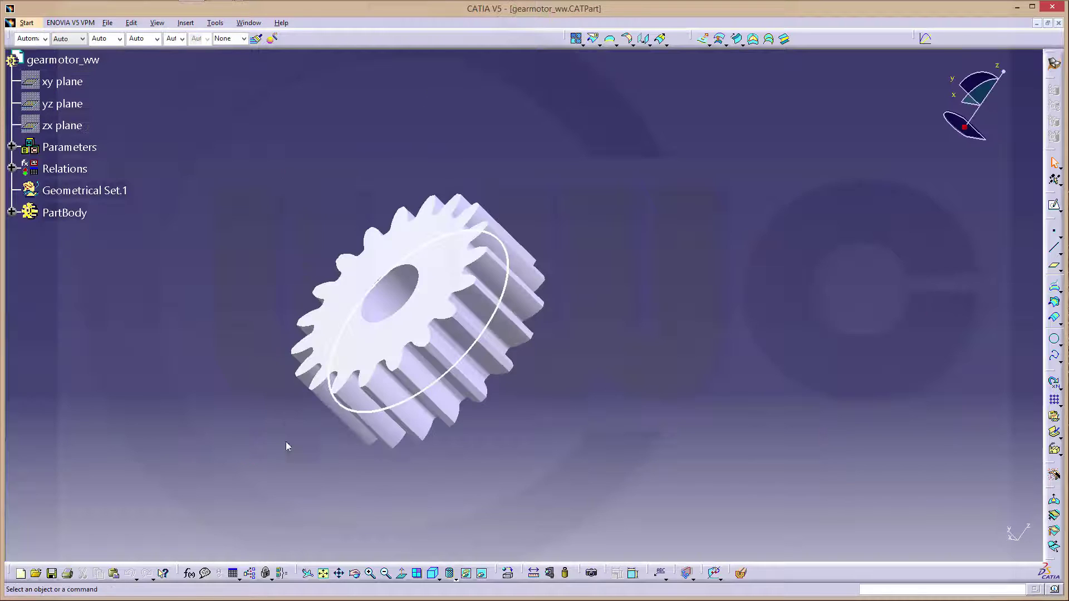
{"action": "middle_click_drag", "start_coordinate": [634, 342], "coordinate": [724, 329]}
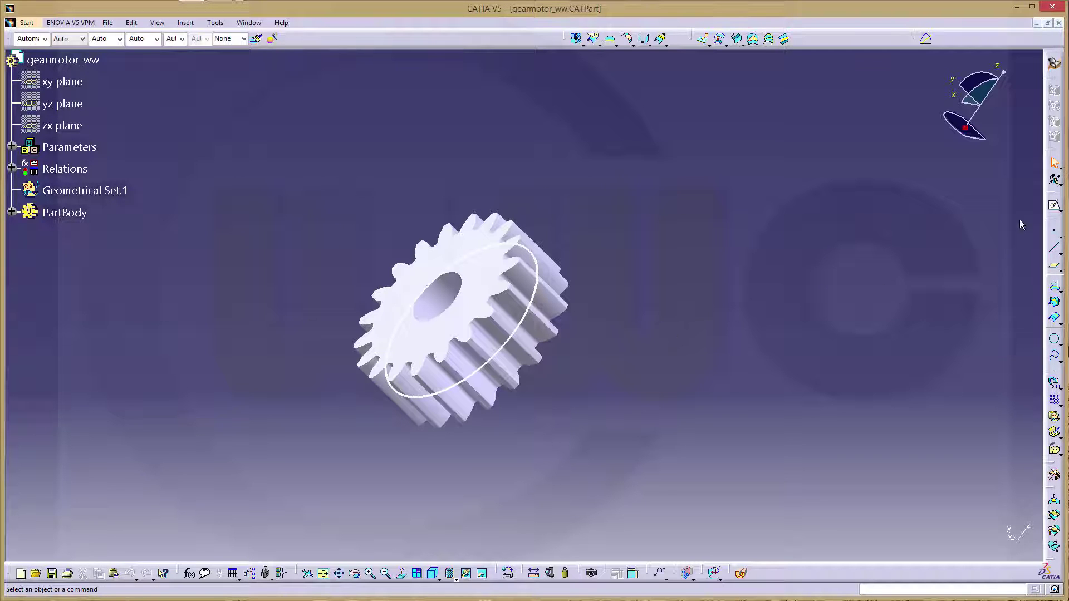
Start a Point-Point line, trying a point on the gear's bore edge before discarding it
{"action": "left_click", "coordinate": [1055, 252]}
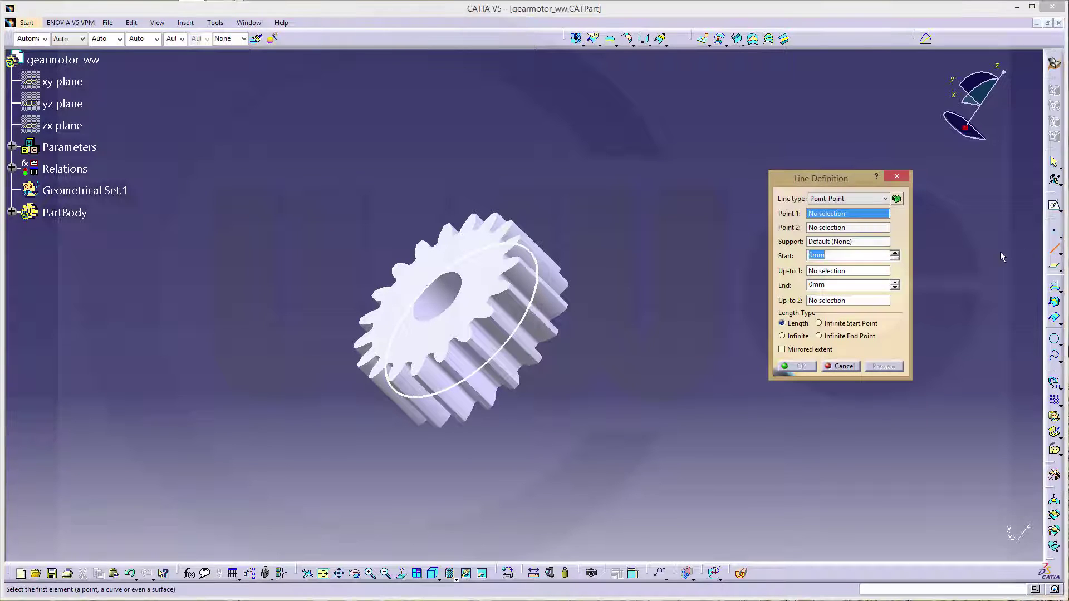
{"action": "left_click", "coordinate": [885, 200]}
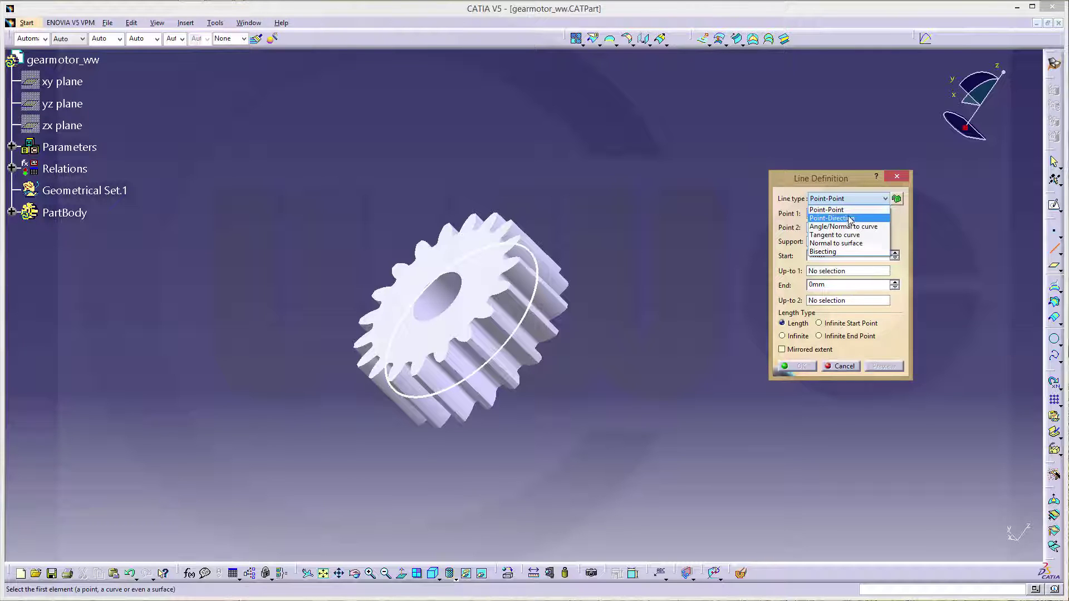
{"action": "left_click", "coordinate": [903, 204]}
{"action": "left_click", "coordinate": [901, 201]}
{"action": "middle_click_drag", "start_coordinate": [580, 186], "coordinate": [630, 262]}
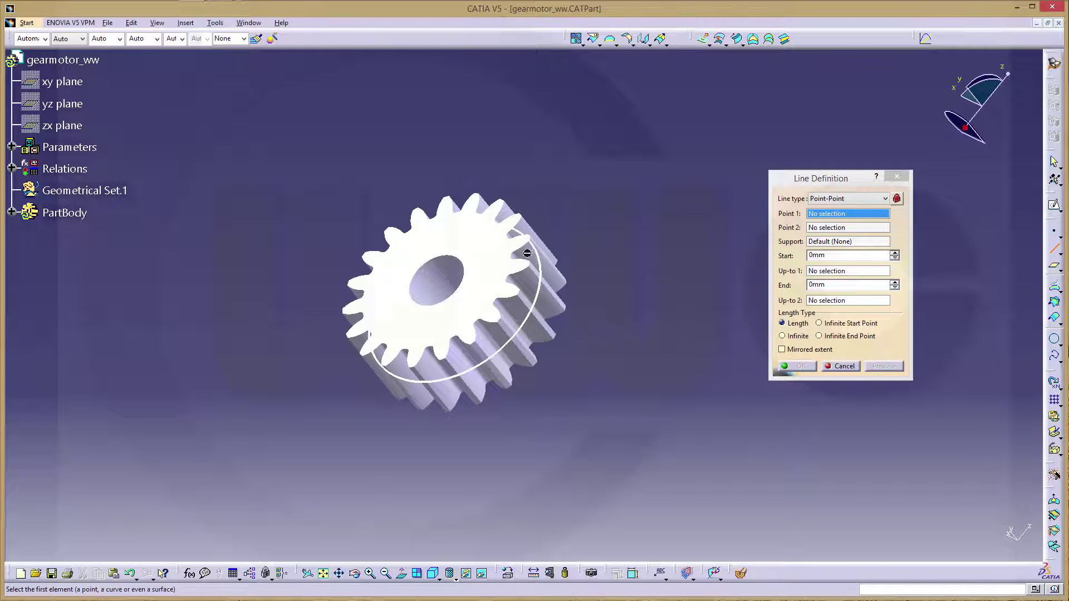
{"action": "right_click", "coordinate": [836, 215]}
{"action": "left_click", "coordinate": [867, 222]}
{"action": "left_click", "coordinate": [461, 263]}
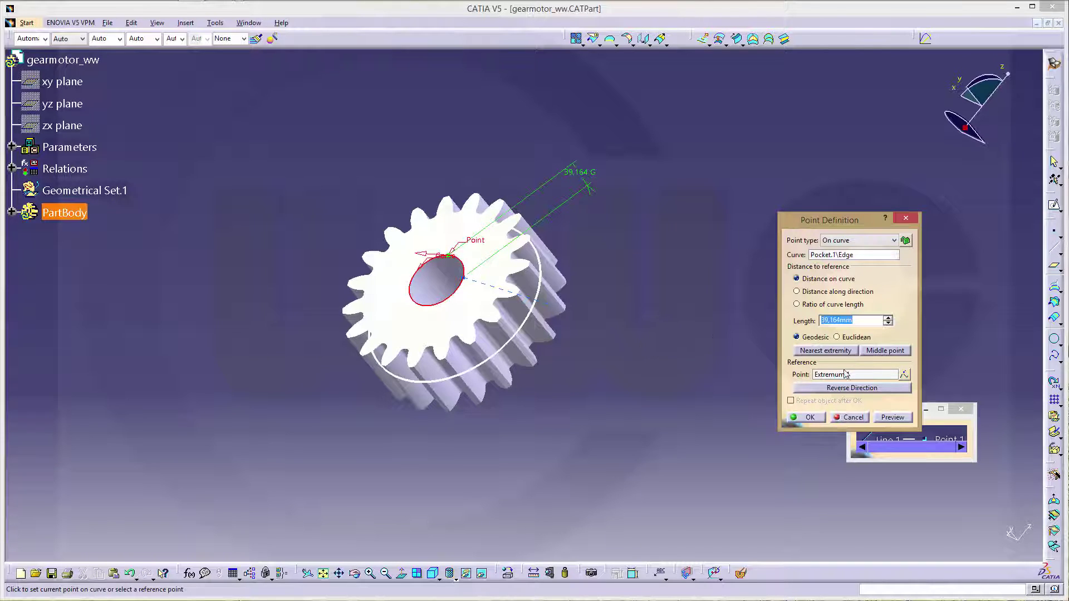
{"action": "left_click", "coordinate": [889, 418]}
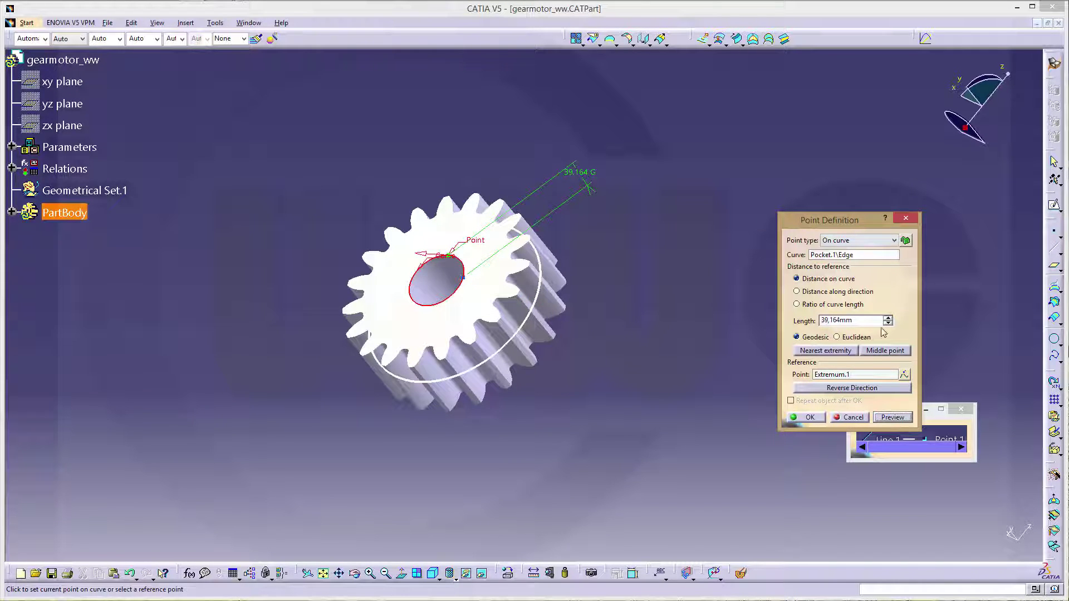
{"action": "left_click", "coordinate": [851, 417]}
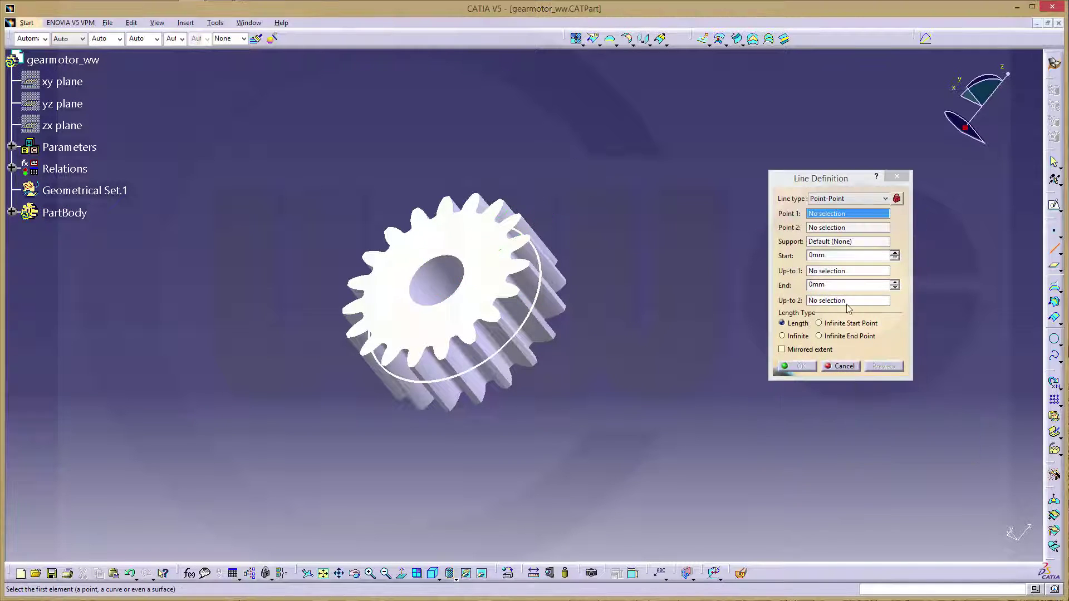
Define the line's start point at the centre of the gear's bore circle
{"action": "right_click", "coordinate": [851, 216]}
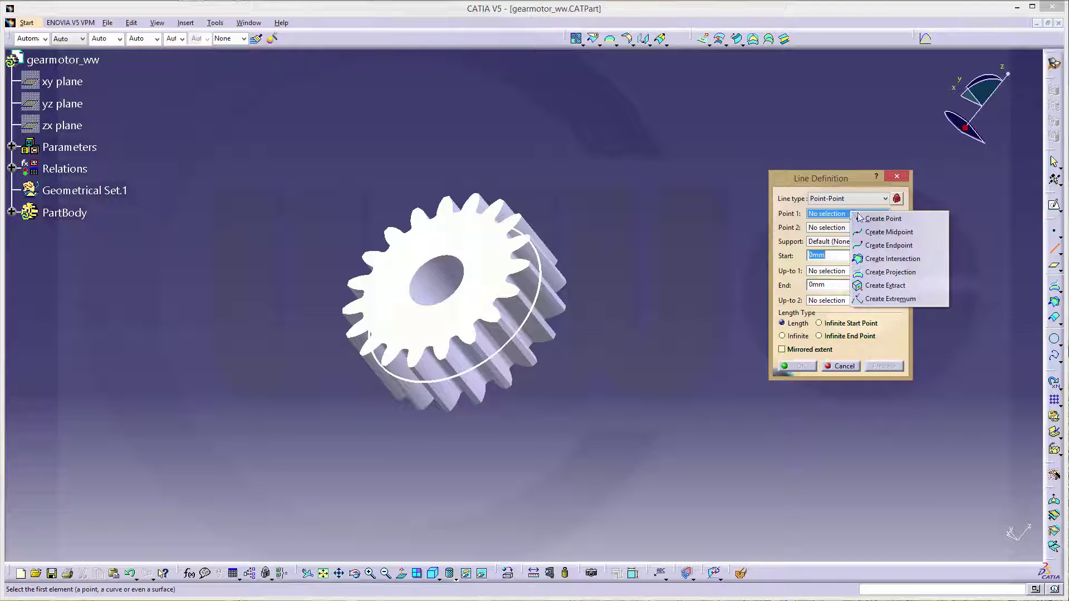
{"action": "left_click", "coordinate": [886, 220]}
{"action": "left_click", "coordinate": [905, 242]}
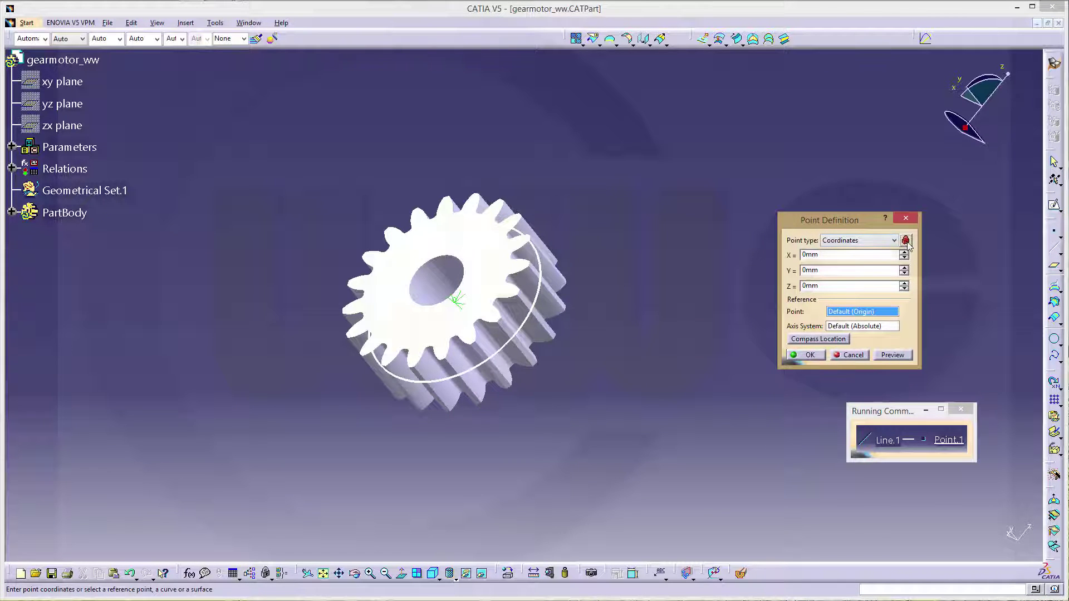
{"action": "left_click", "coordinate": [892, 239]}
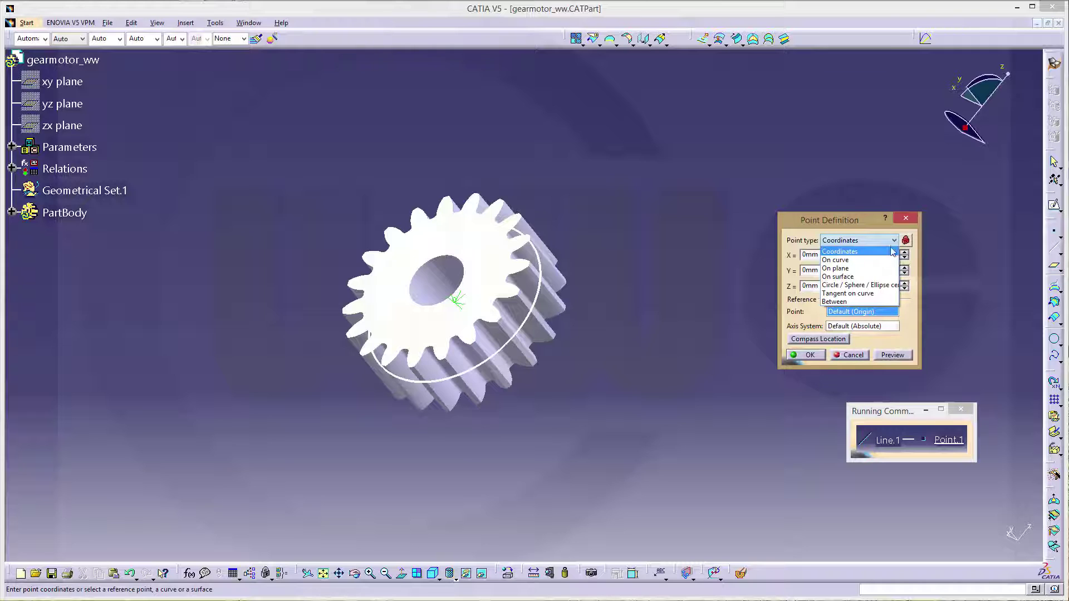
{"action": "left_click", "coordinate": [874, 285]}
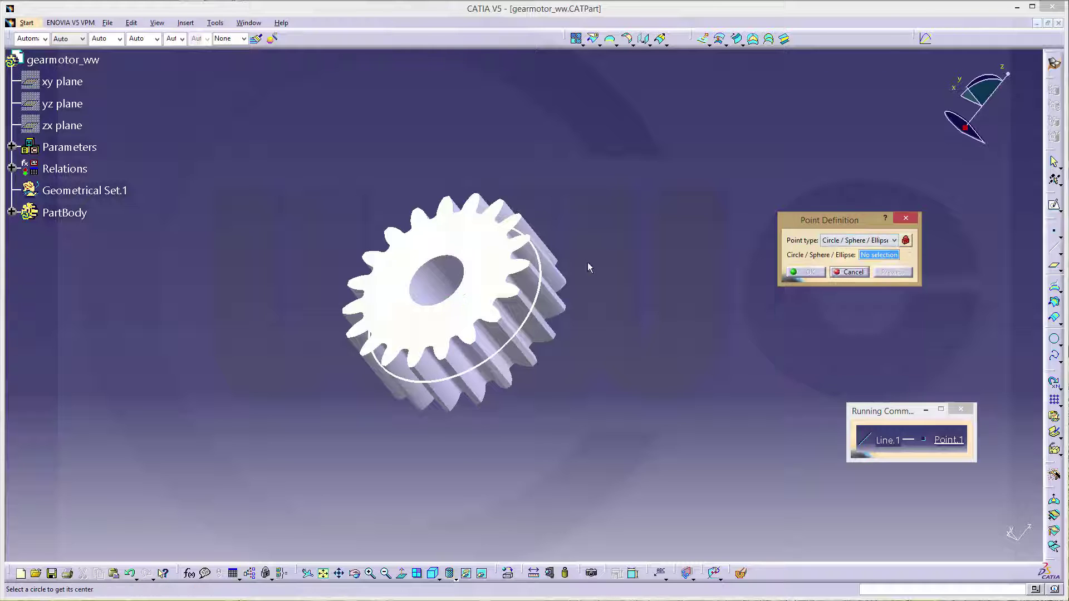
{"action": "left_click", "coordinate": [464, 270]}
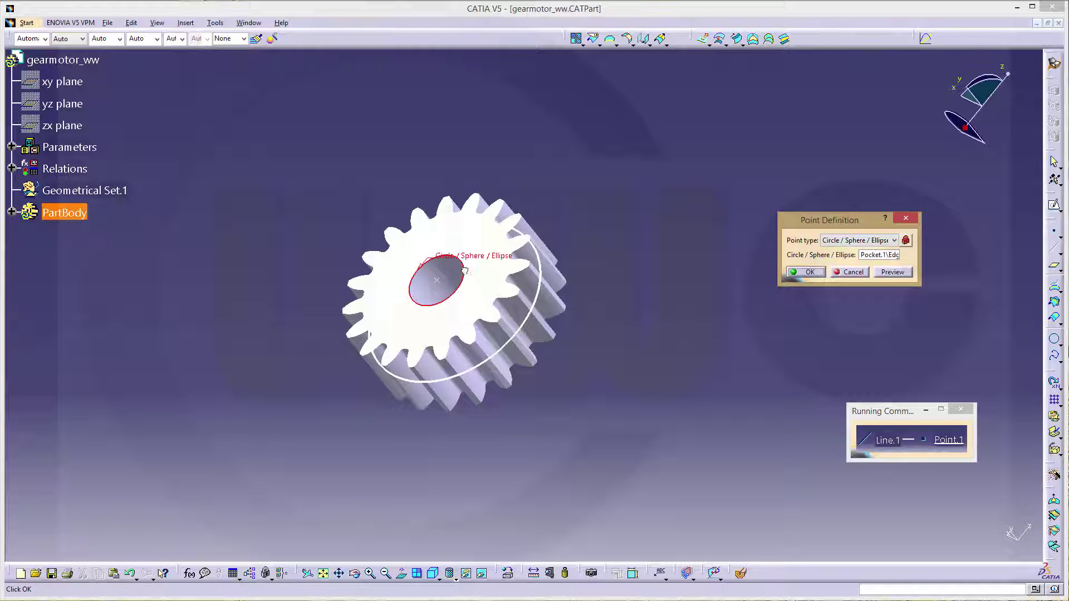
{"action": "left_click", "coordinate": [809, 273]}
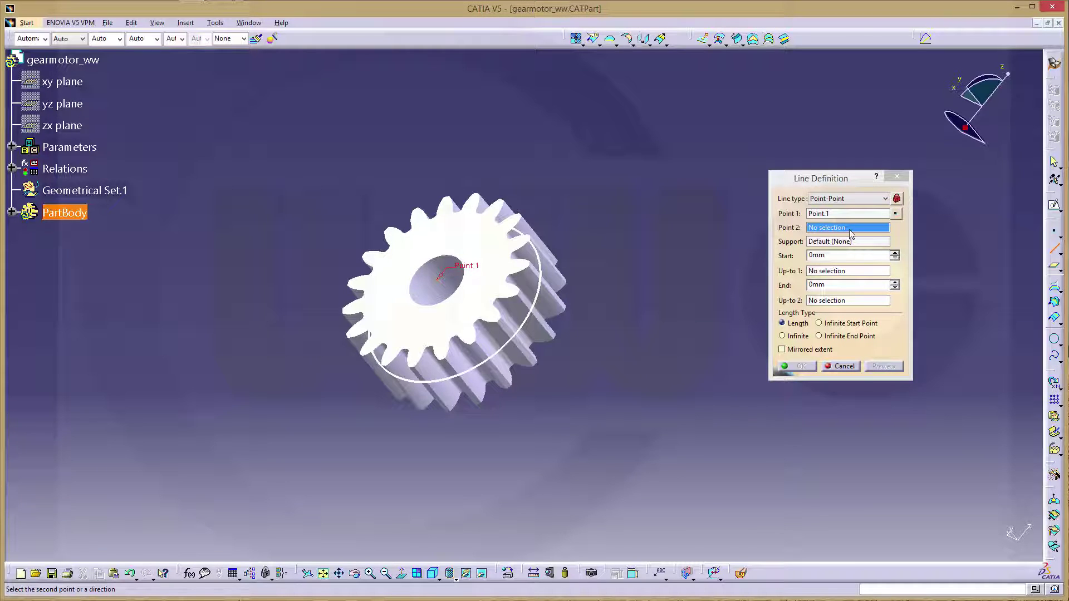
Set the end point at the bore centre on the gear's other face and create the axis line
{"action": "right_click", "coordinate": [850, 228]}
{"action": "left_click", "coordinate": [870, 236]}
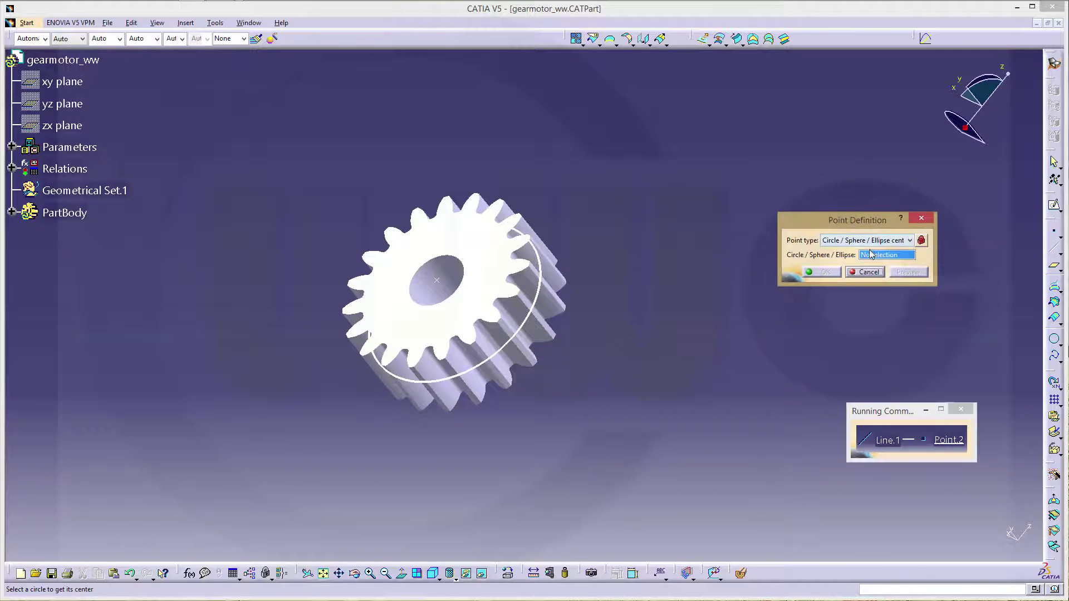
{"action": "middle_click_drag", "start_coordinate": [583, 349], "coordinate": [380, 198]}
{"action": "left_click", "coordinate": [456, 389]}
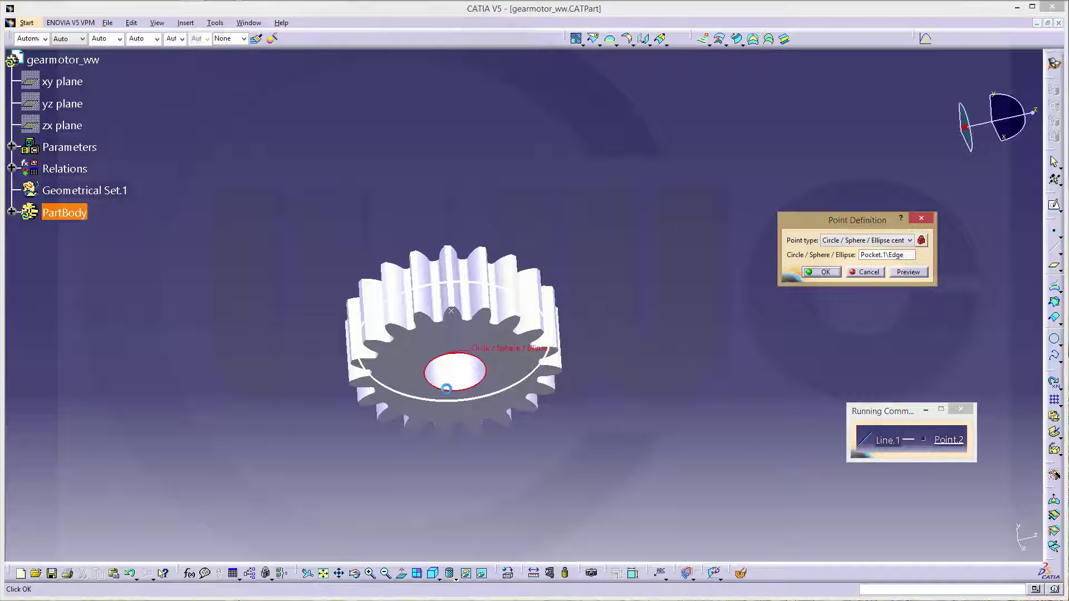
{"action": "left_click", "coordinate": [822, 272]}
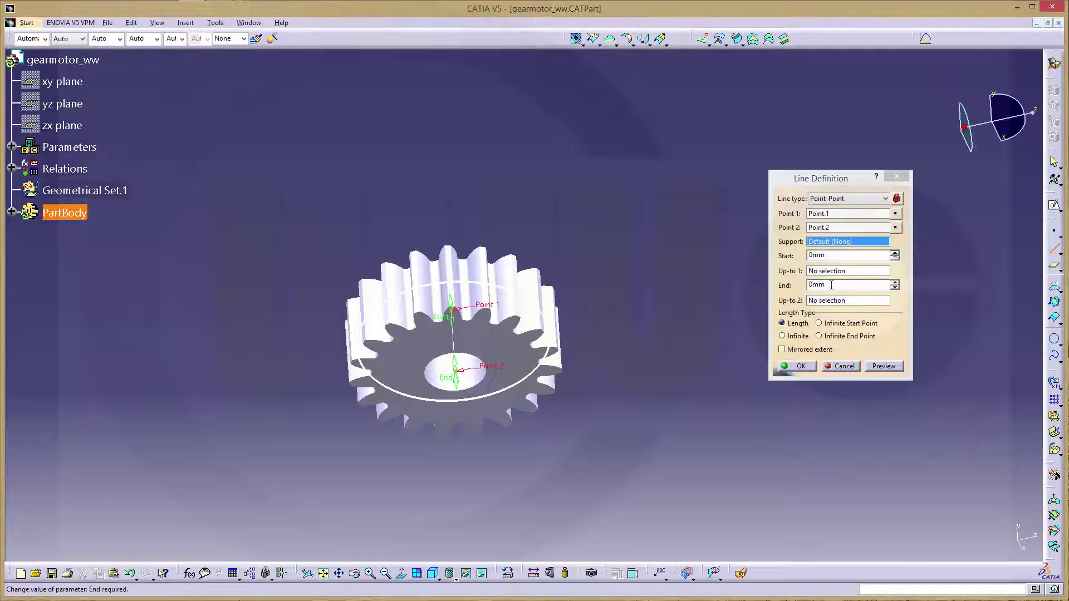
{"action": "left_click", "coordinate": [798, 366]}
{"action": "middle_click_drag", "start_coordinate": [670, 371], "coordinate": [966, 322]}
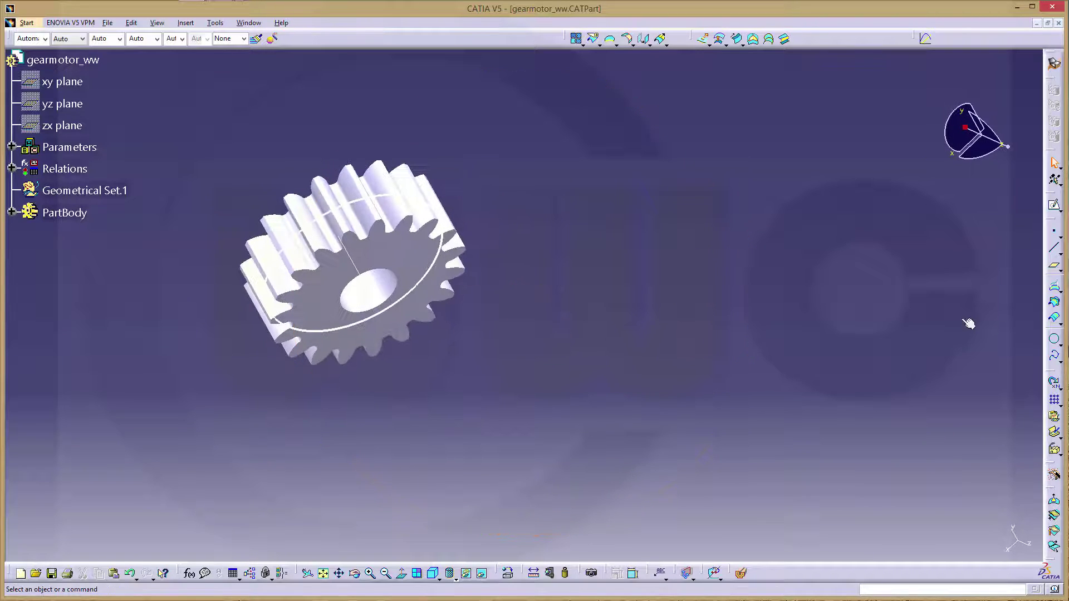
Create Plane.1 normal to the gear's Line.1 at its default middle point
{"action": "left_click", "coordinate": [1056, 272]}
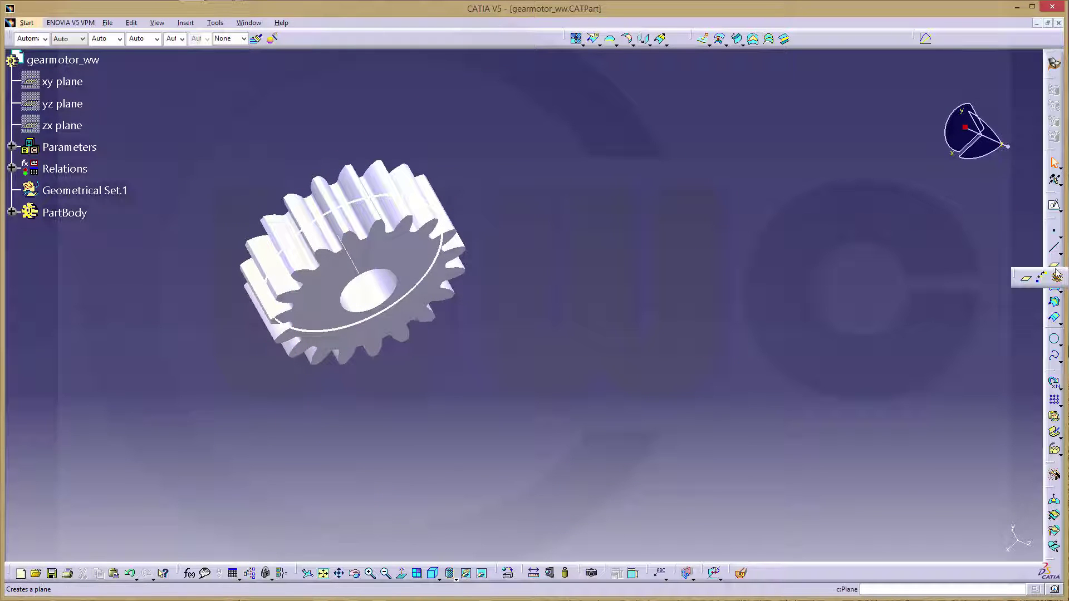
{"action": "left_click", "coordinate": [1025, 278]}
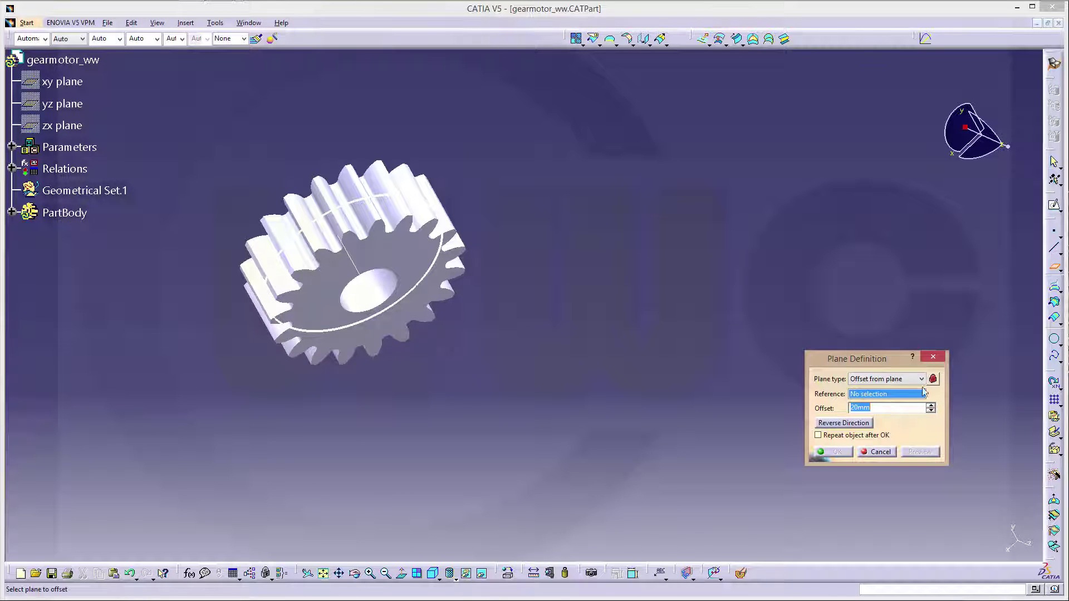
{"action": "left_click", "coordinate": [921, 379]}
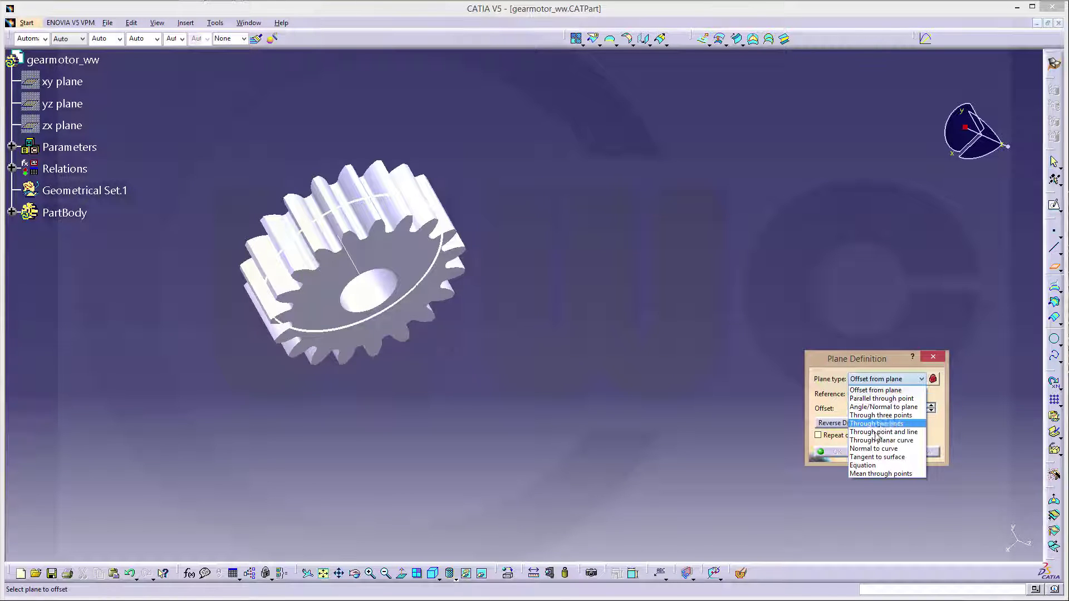
{"action": "left_click", "coordinate": [871, 449]}
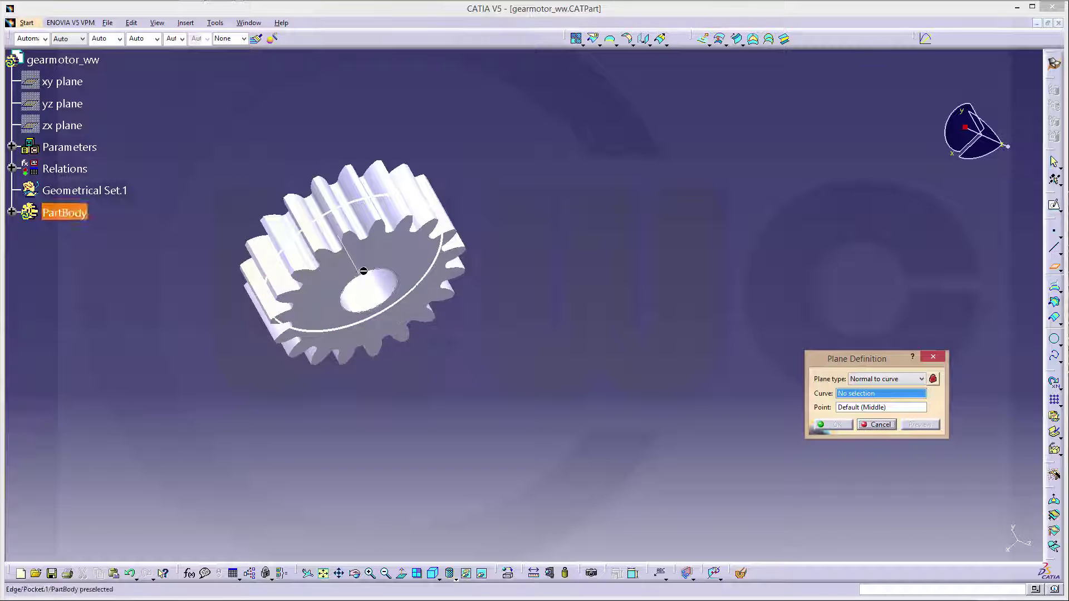
{"action": "left_click", "coordinate": [12, 212]}
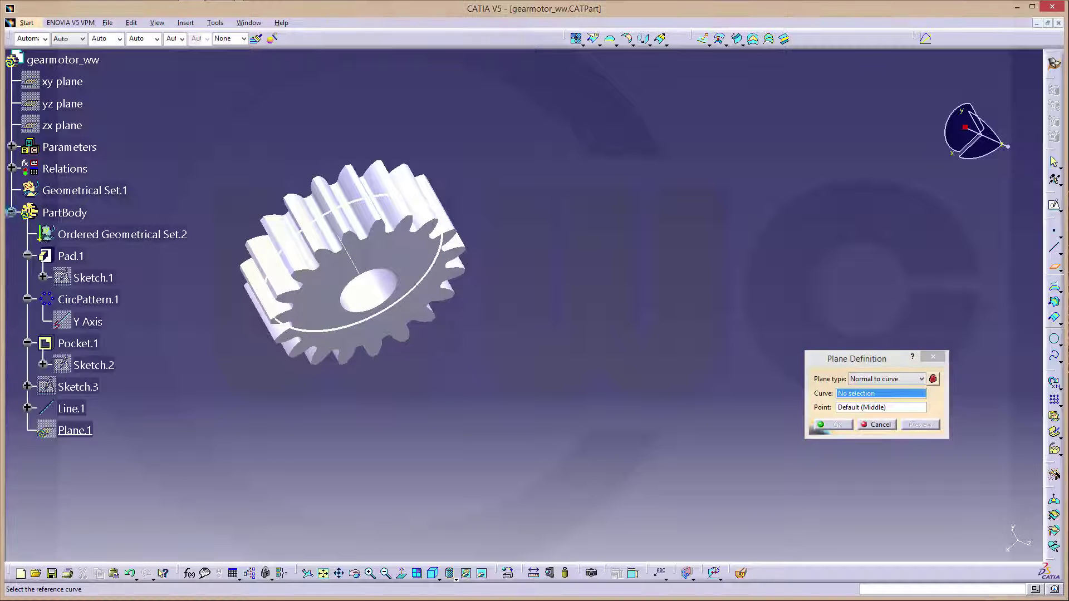
{"action": "left_click", "coordinate": [83, 411]}
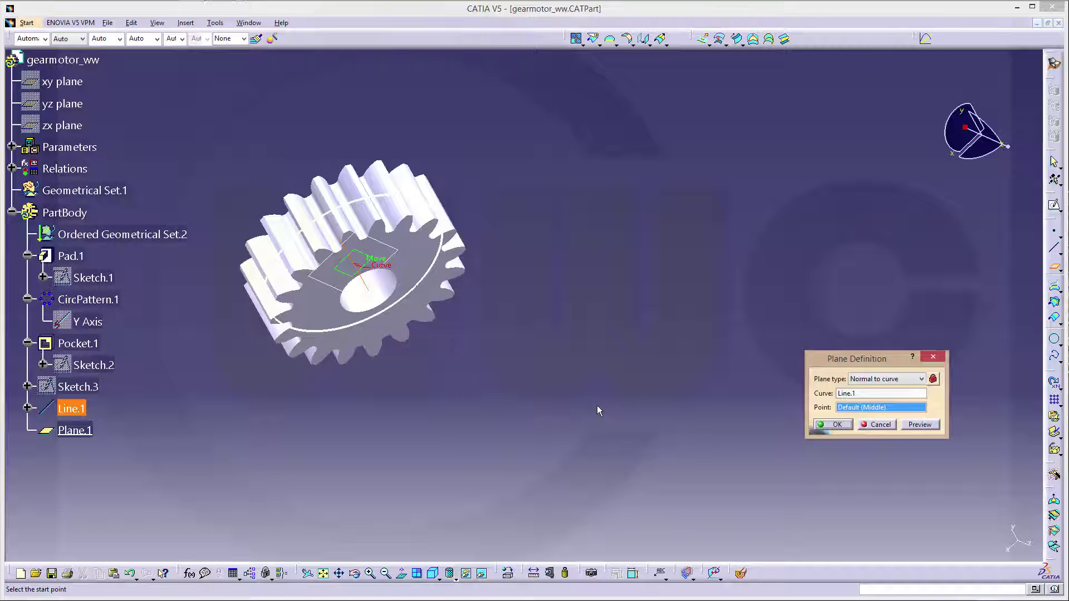
{"action": "left_click", "coordinate": [833, 426]}
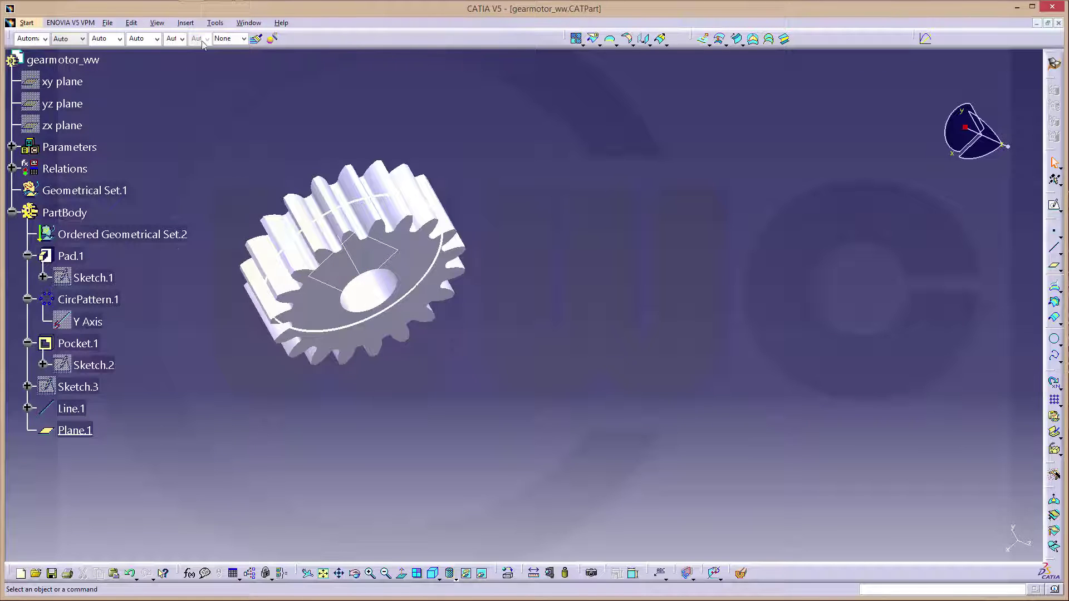
Publish Line.1 and Plane.1, naming the published line axis_gear_motor
{"action": "left_click", "coordinate": [214, 23]}
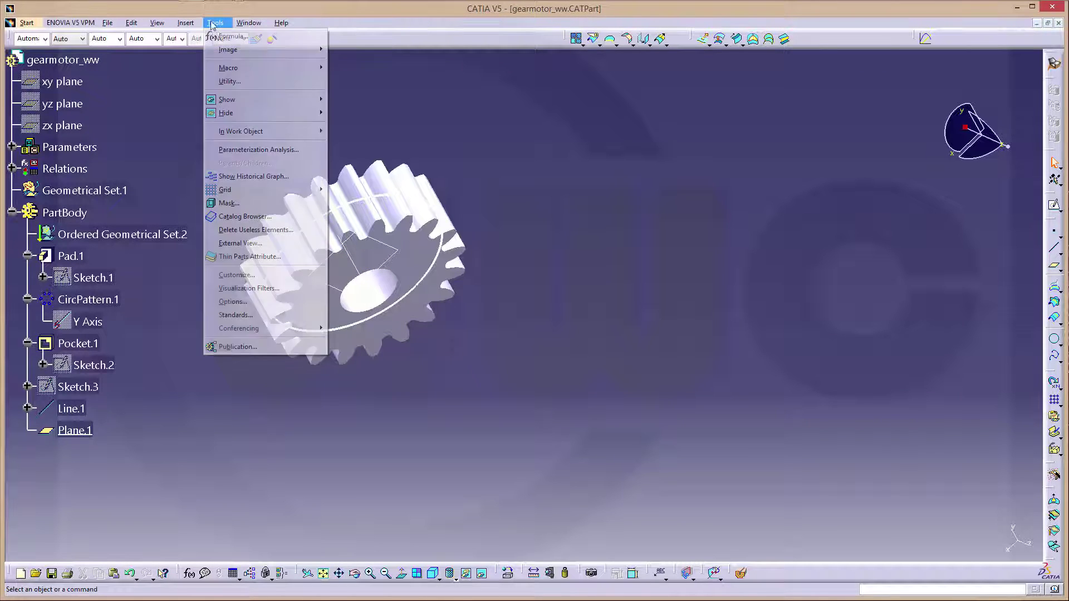
{"action": "left_click", "coordinate": [244, 347]}
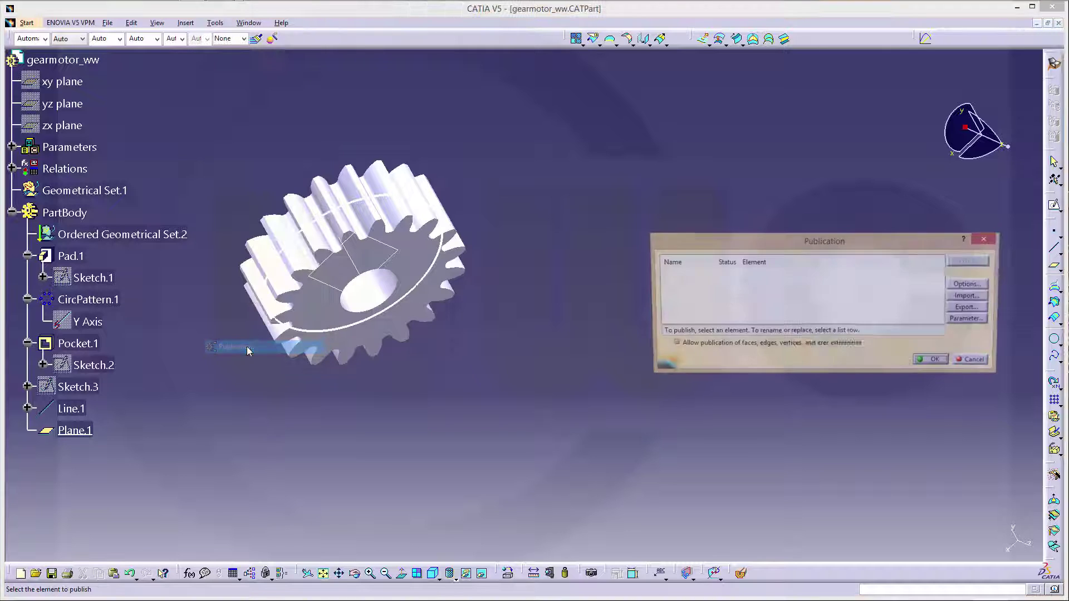
{"action": "left_click", "coordinate": [83, 410]}
{"action": "left_click", "coordinate": [74, 430]}
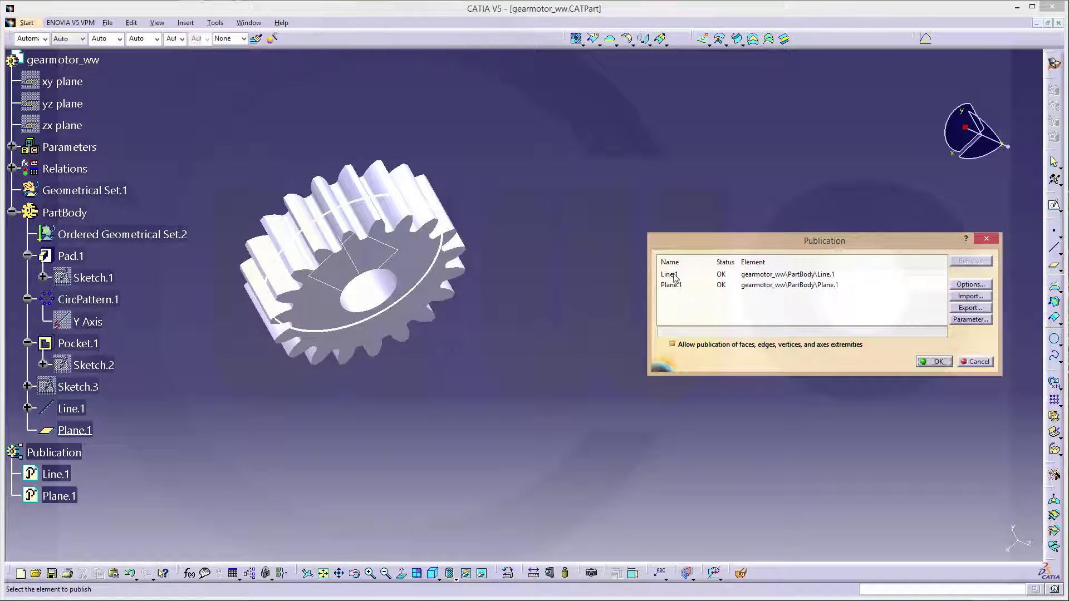
{"action": "left_click", "coordinate": [673, 275]}
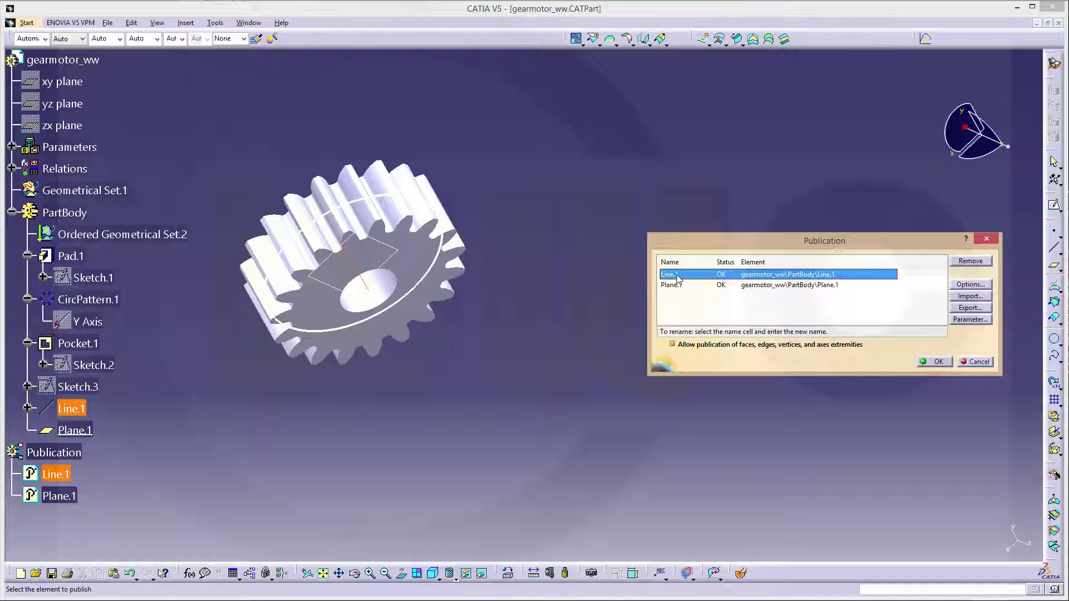
{"action": "left_click", "coordinate": [680, 276]}
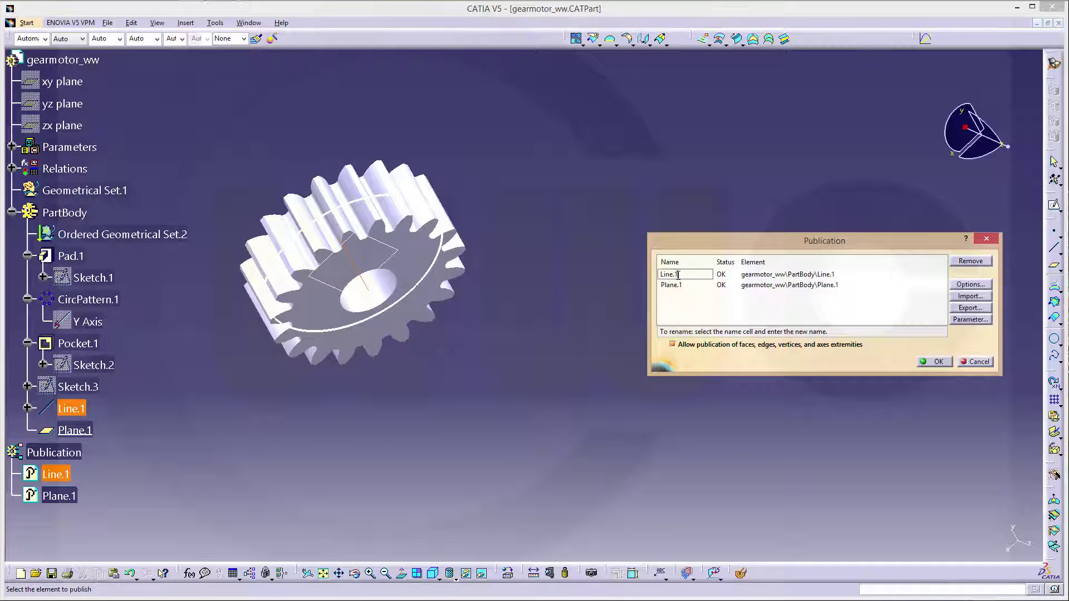
{"action": "key", "text": "BackSpace"}
{"action": "key", "text": "BackSpace"}
{"action": "key", "text": "BackSpace"}
{"action": "key", "text": "BackSpace"}
{"action": "key", "text": "BackSpace"}
{"action": "type", "text": "a"}
{"action": "type", "text": "ix"}
{"action": "key", "text": "BackSpace"}
{"action": "key", "text": "BackSpace"}
{"action": "type", "text": "xis_gear_motor"}
{"action": "key", "text": "Return"}
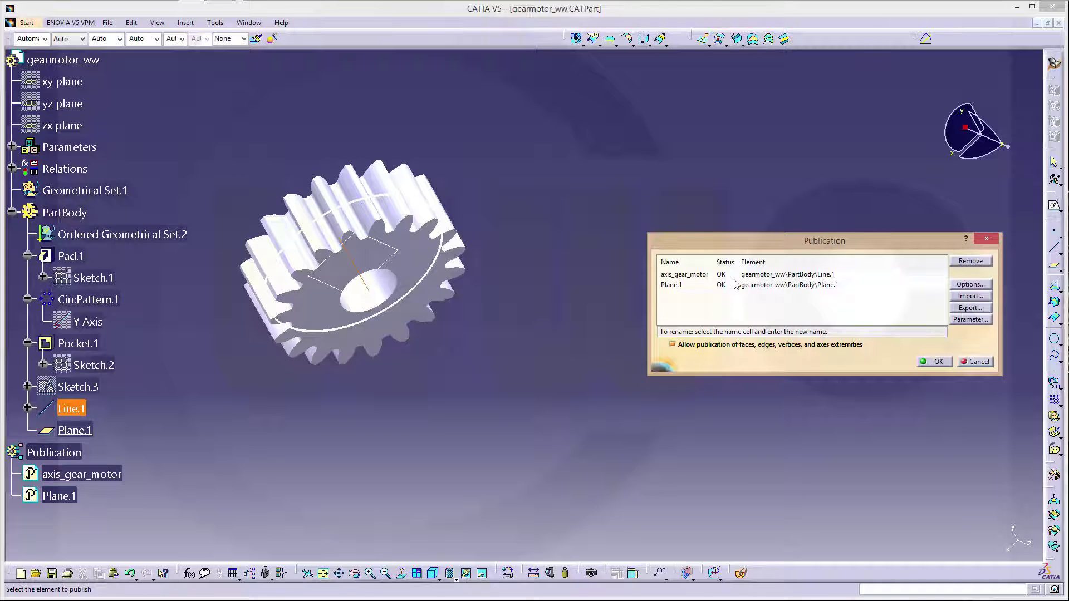
Rename the published plane to mid_plane_axis_gear_motor and save the gearmotor part
{"action": "left_click", "coordinate": [673, 286]}
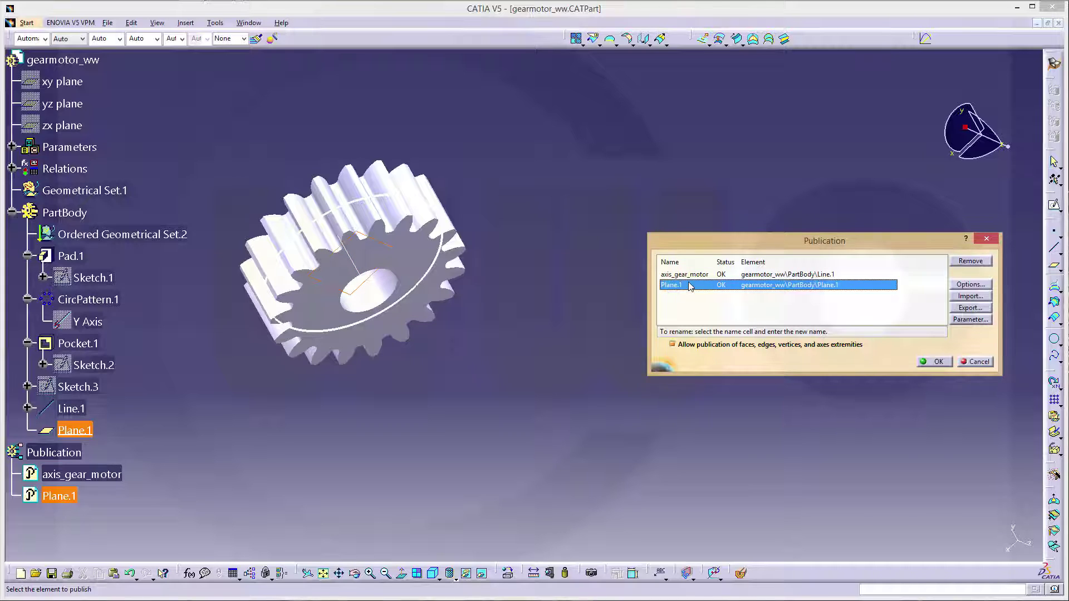
{"action": "left_click", "coordinate": [685, 285]}
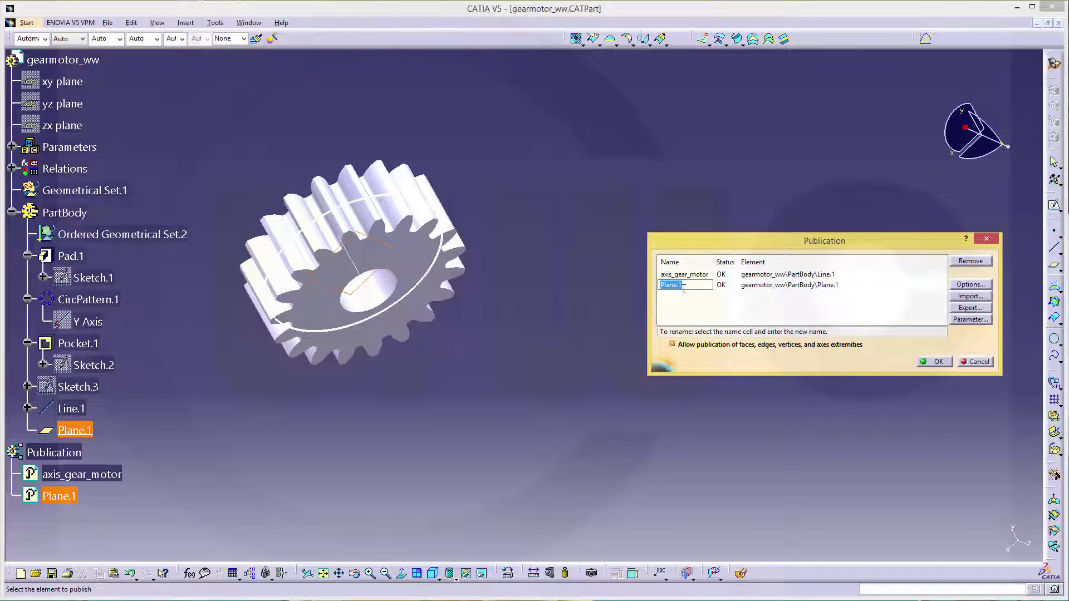
{"action": "type", "text": "mid_plane_axis_gera"}
{"action": "key", "text": "BackSpace"}
{"action": "key", "text": "BackSpace"}
{"action": "type", "text": "ar_motor"}
{"action": "left_click", "coordinate": [941, 361]}
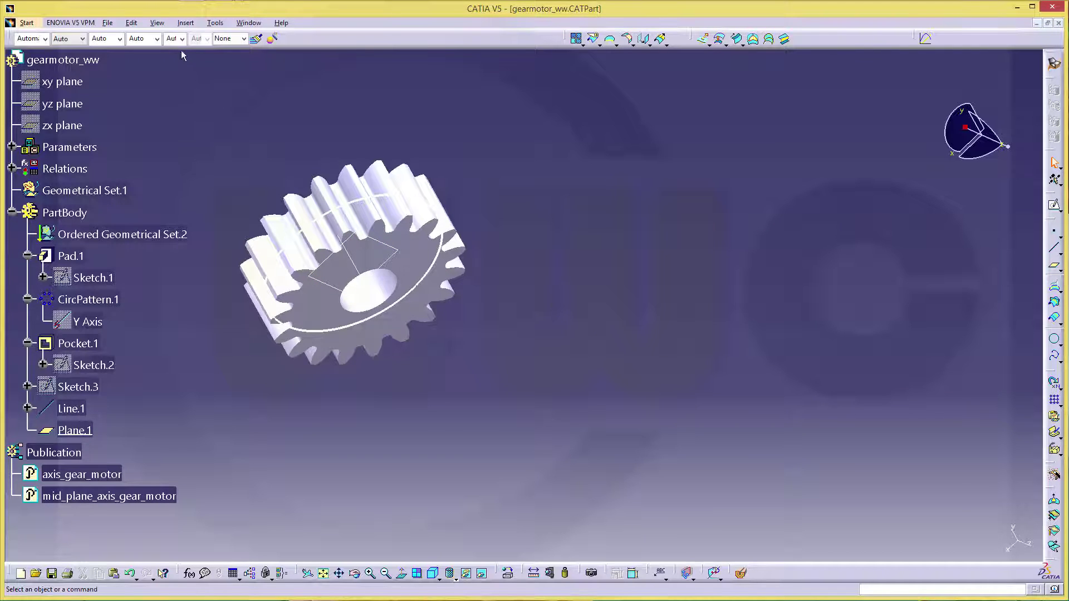
{"action": "left_click", "coordinate": [108, 23]}
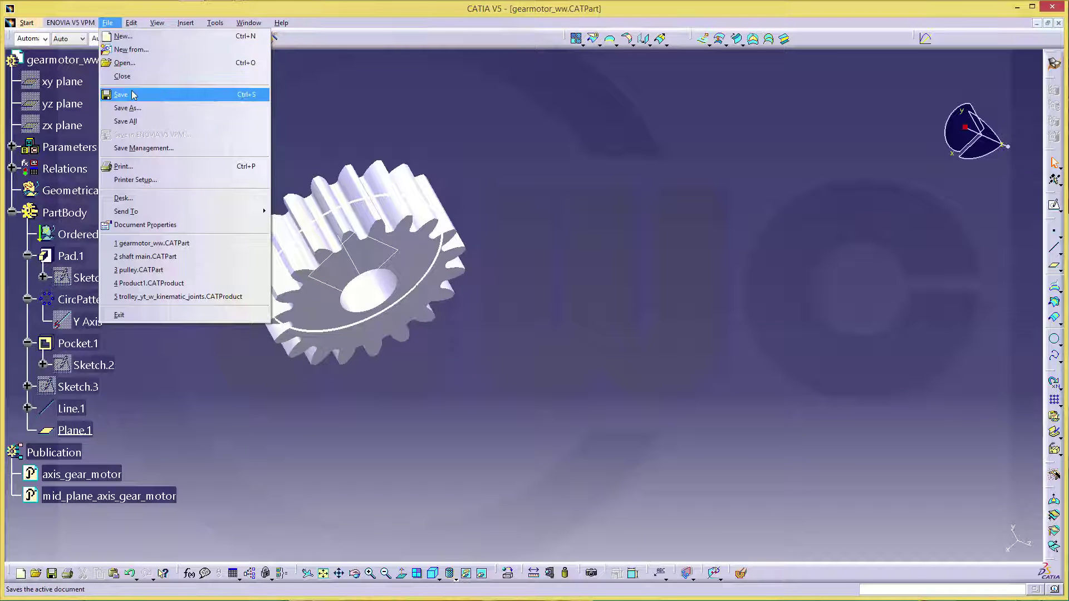
{"action": "left_click", "coordinate": [133, 95]}
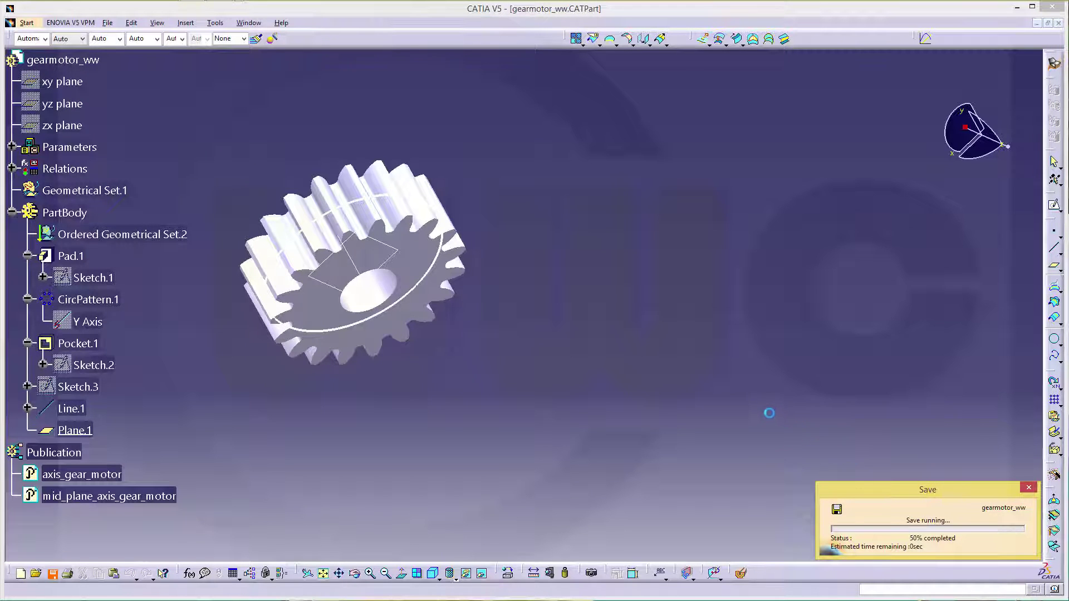